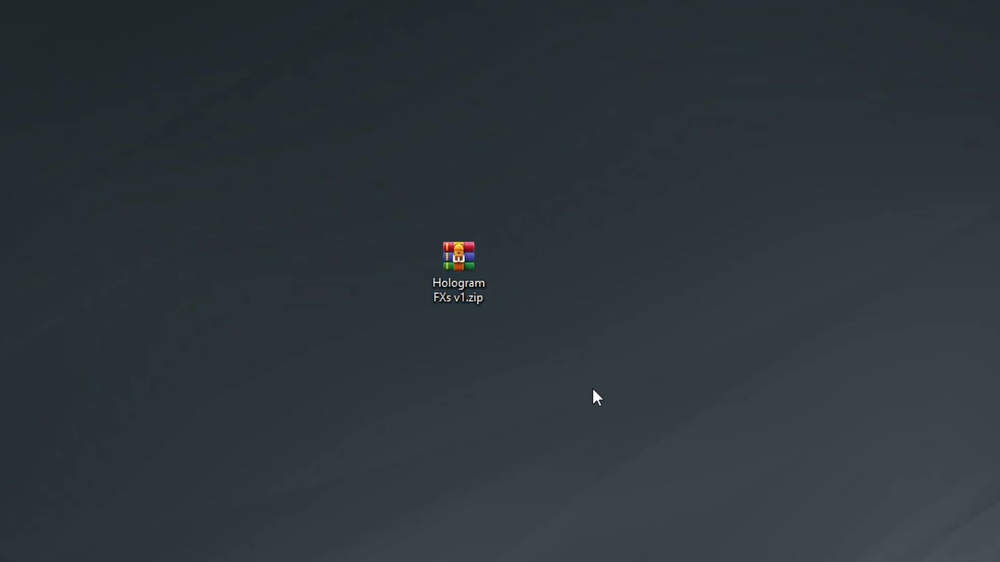
Extract the Hologram FXs v1.zip archive onto the desktop and place the extracted folder beside the archive
right_click(476, 262)
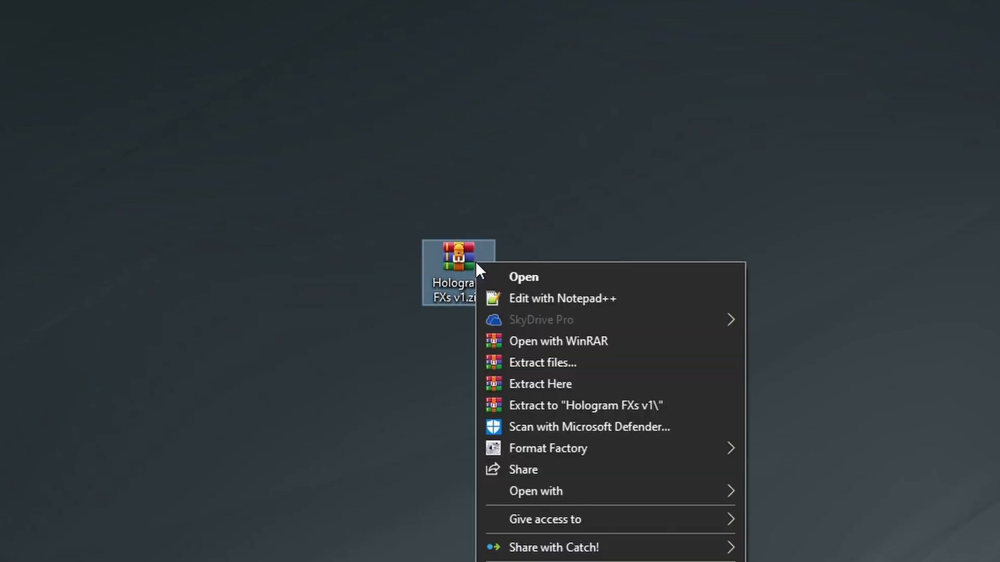
left_click(524, 384)
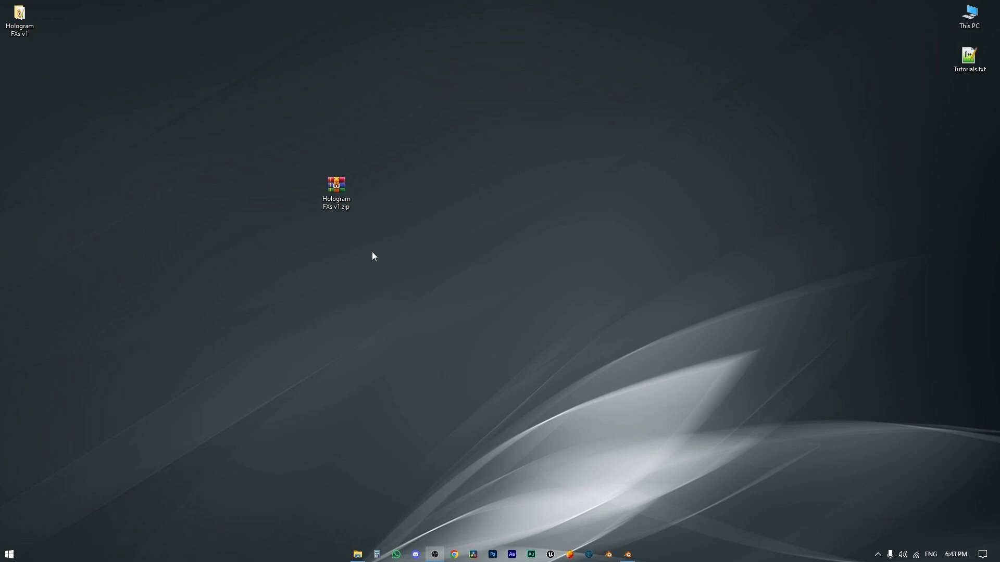
left_click_drag(32, 15, 166, 40)
left_click_drag(472, 181, 467, 197)
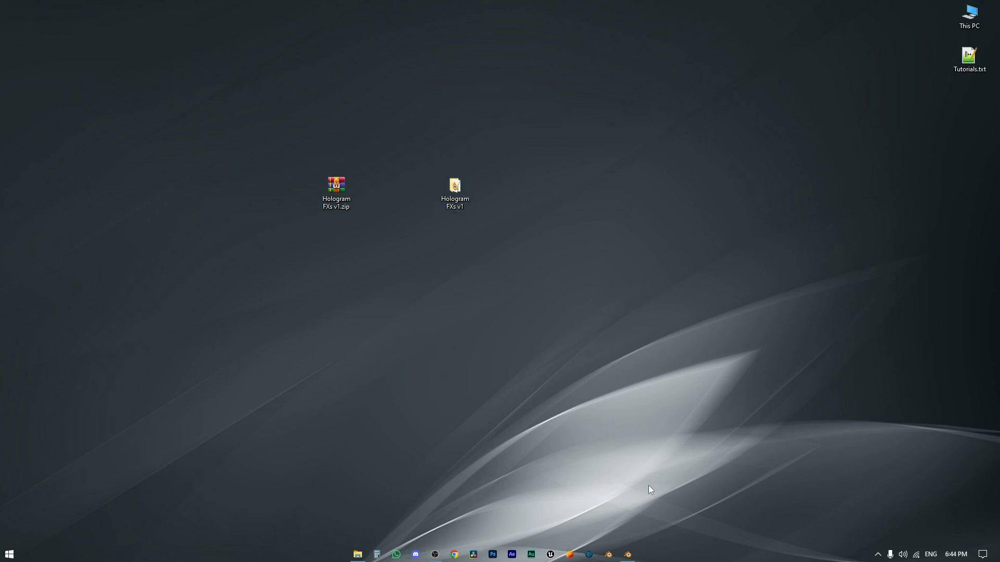
Switch to Blender and open the Preferences window, positioned over the middle of the viewport
left_click(627, 554)
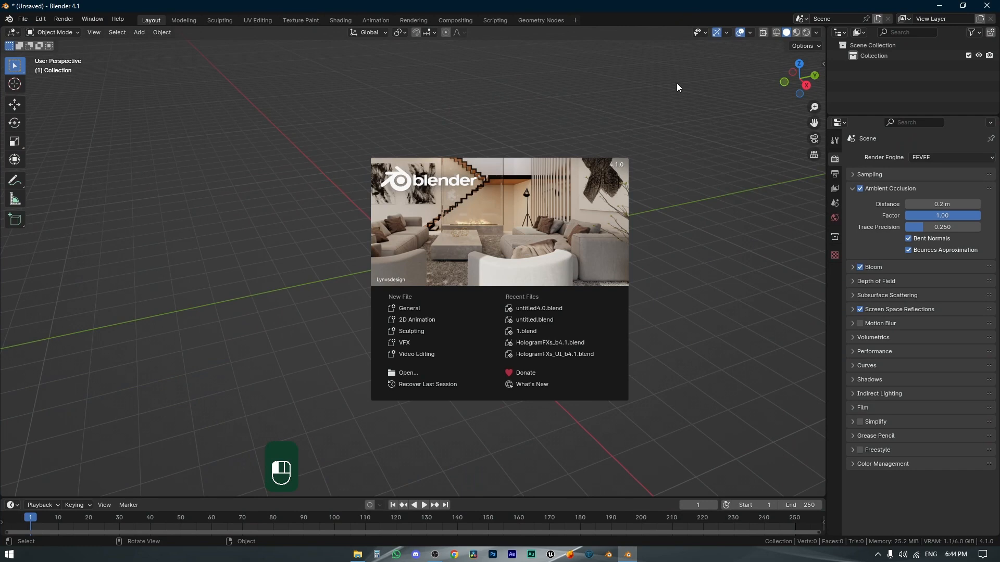
left_click(666, 208)
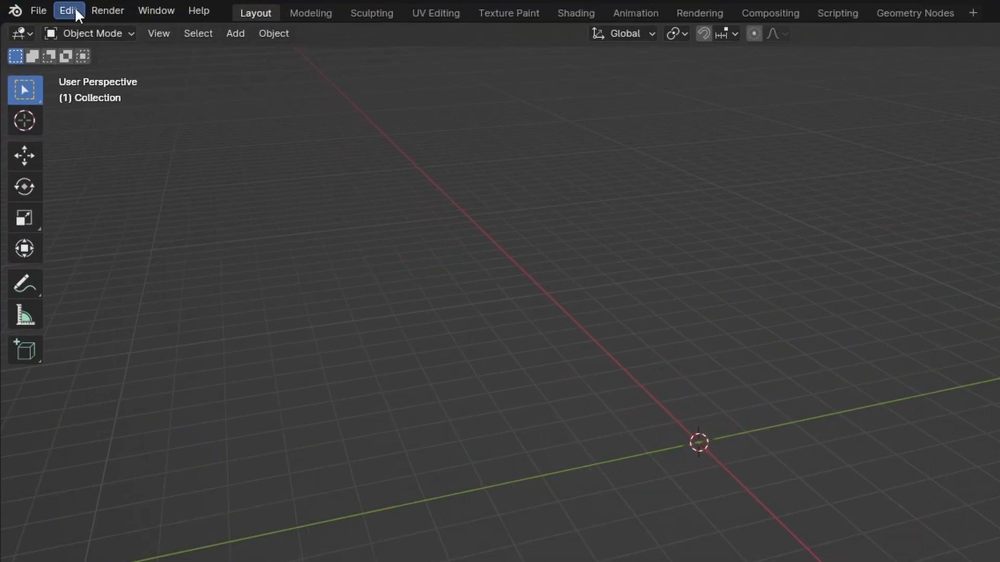
left_click(40, 19)
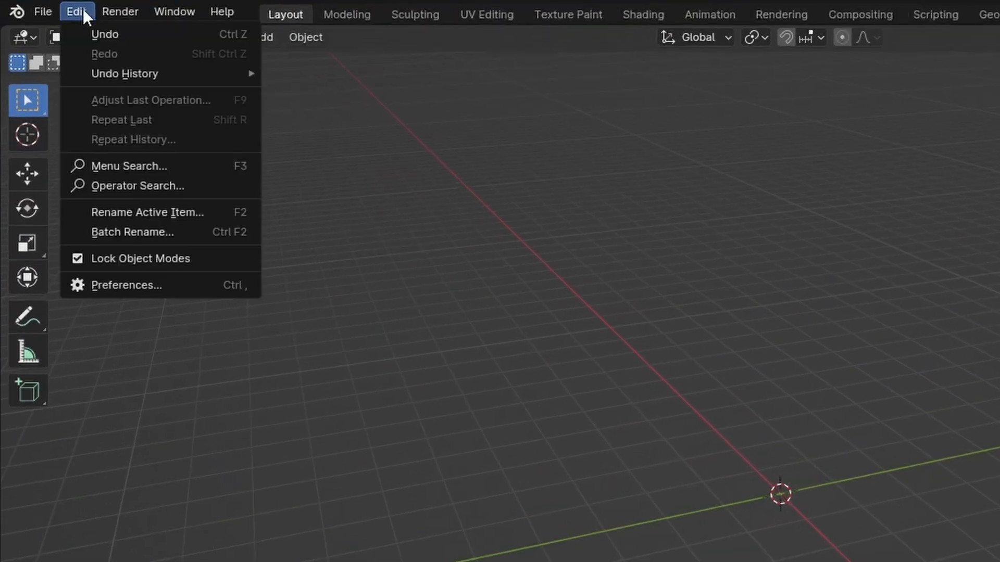
left_click(193, 291)
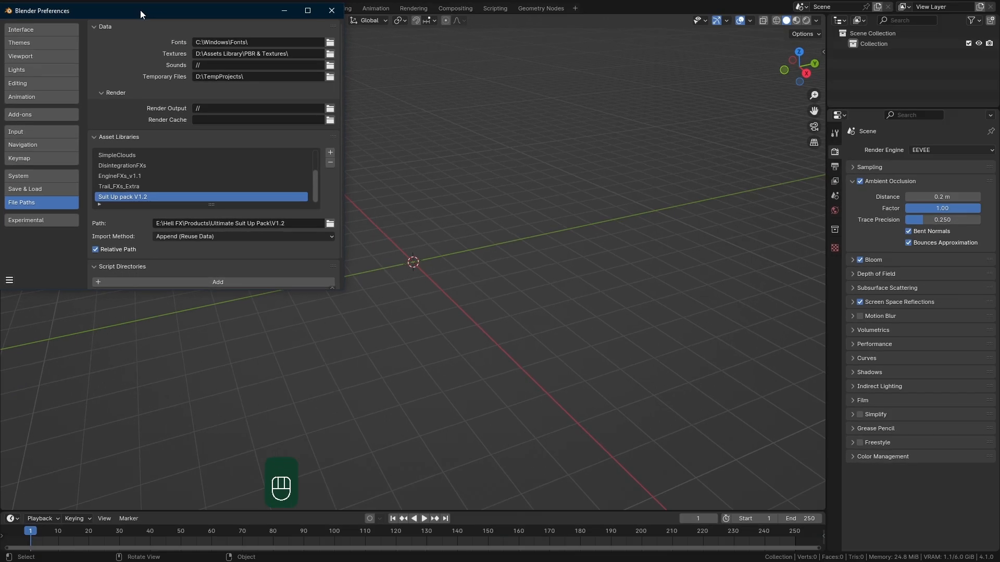
left_click_drag(140, 10, 430, 77)
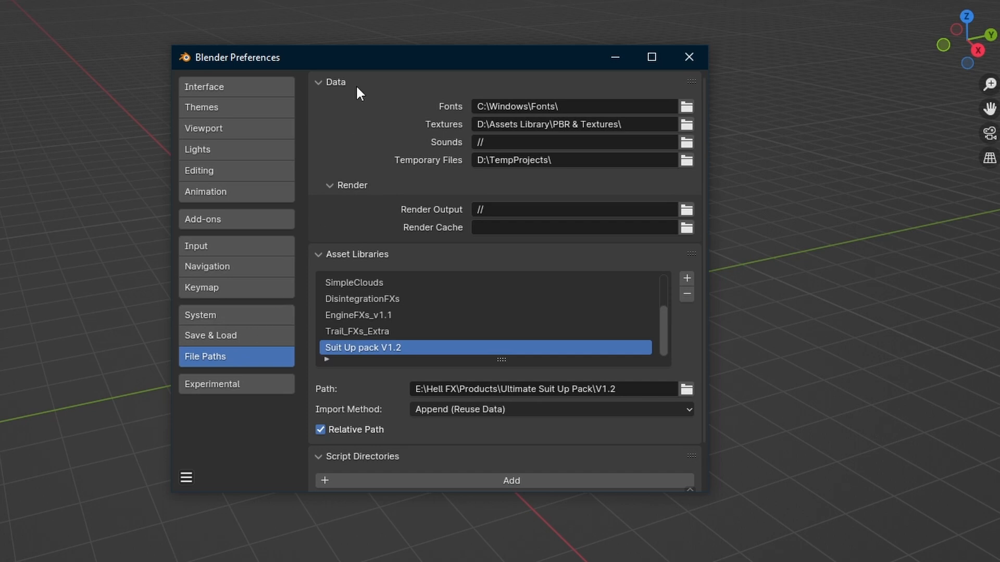
Add the Hologram FXs v1 folder from the Desktop as a new asset library in the file path preferences
left_click(328, 82)
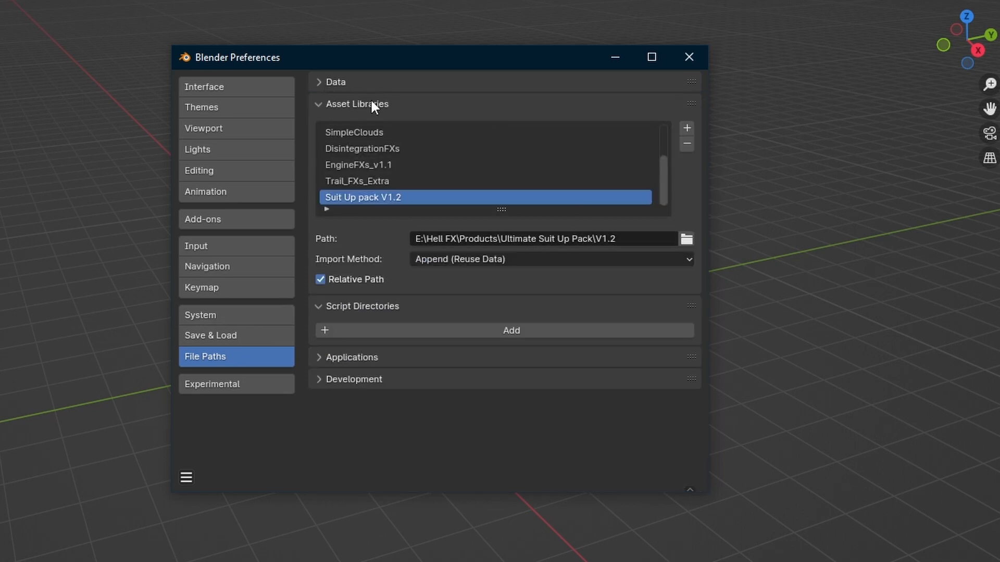
left_click_drag(501, 209, 504, 248)
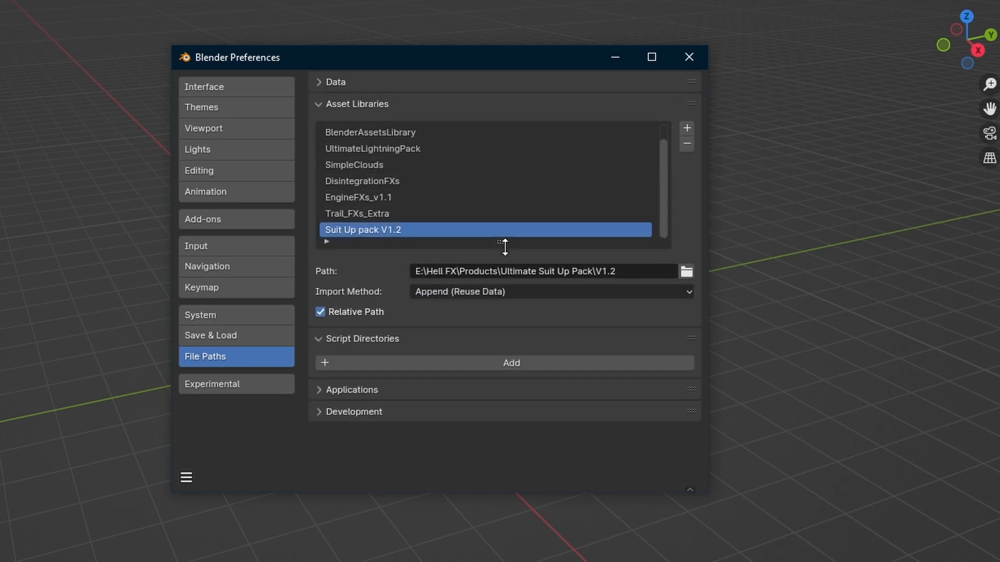
left_click(686, 128)
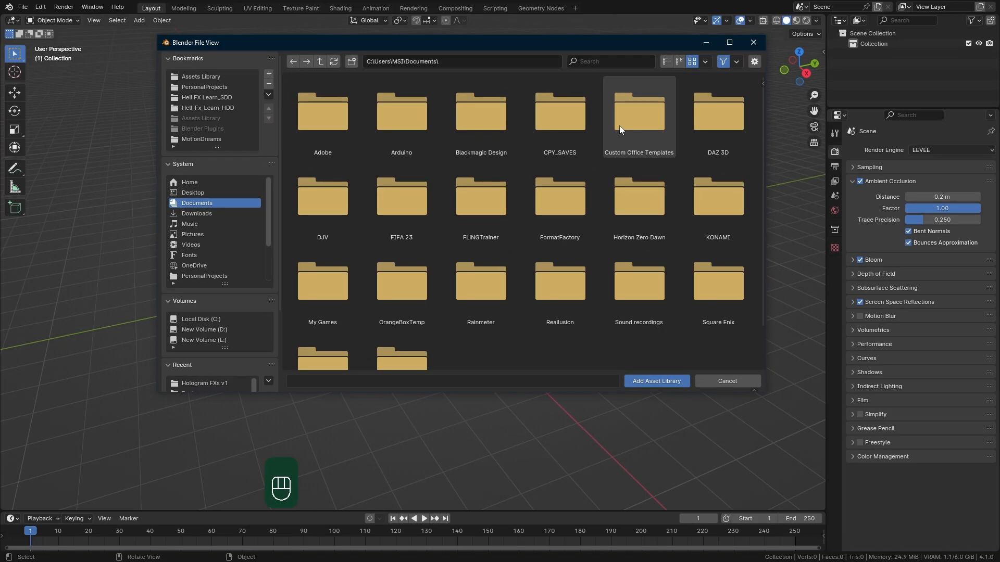
left_click(193, 194)
double_click(335, 121)
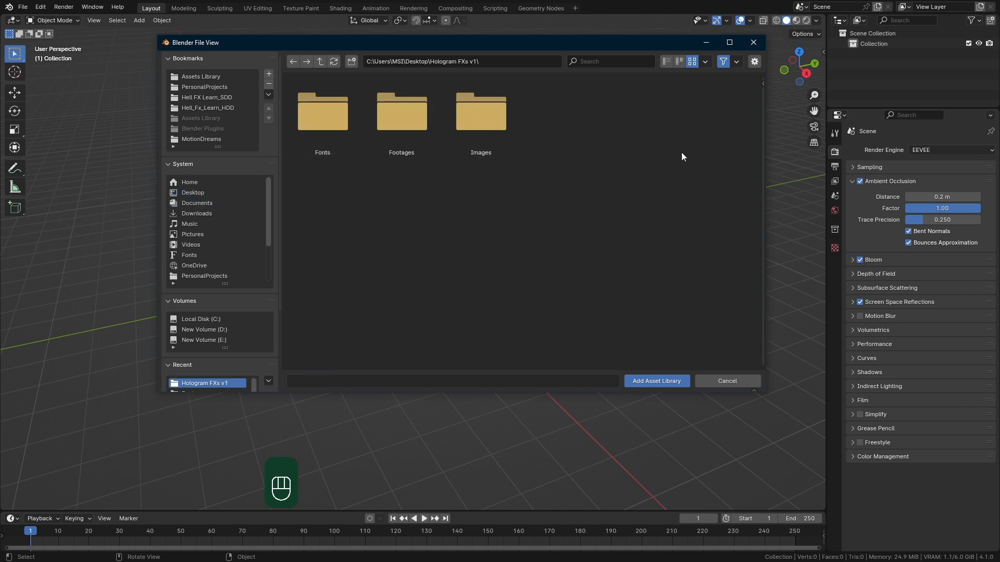
left_click(667, 378)
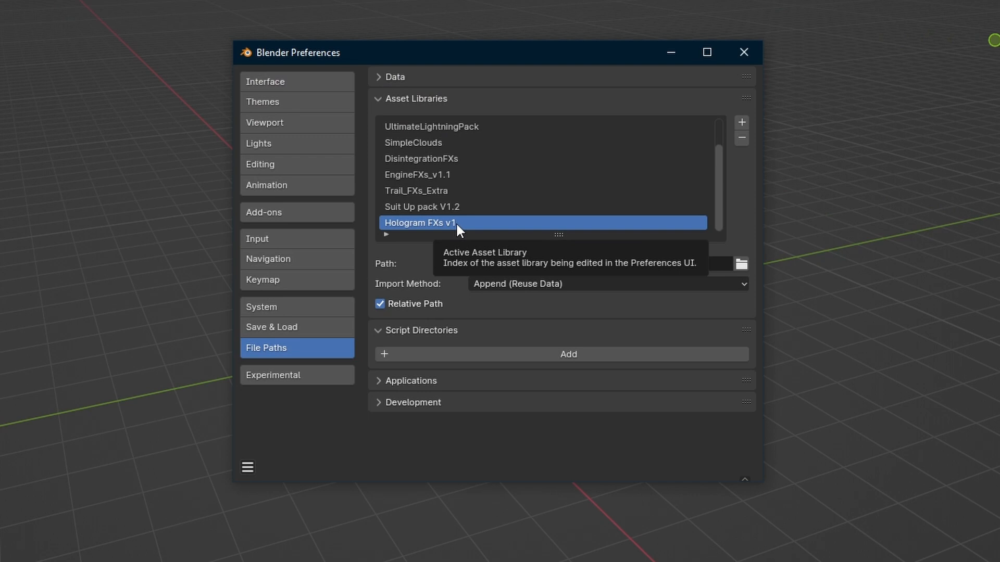
Keep the new asset library's name as Hologram FXs v1, then save the preferences and close their window
double_click(399, 223)
left_click(456, 223)
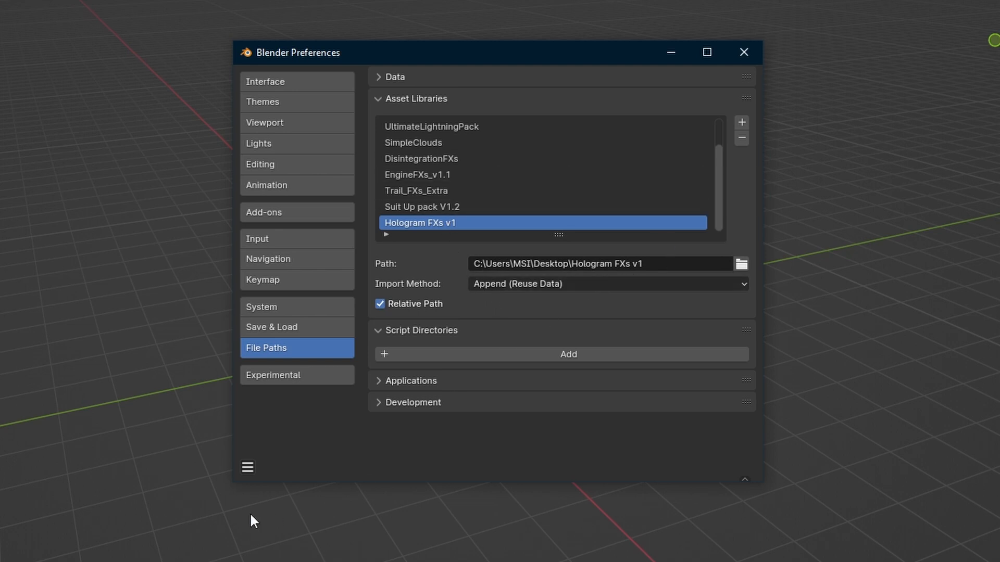
left_click(249, 469)
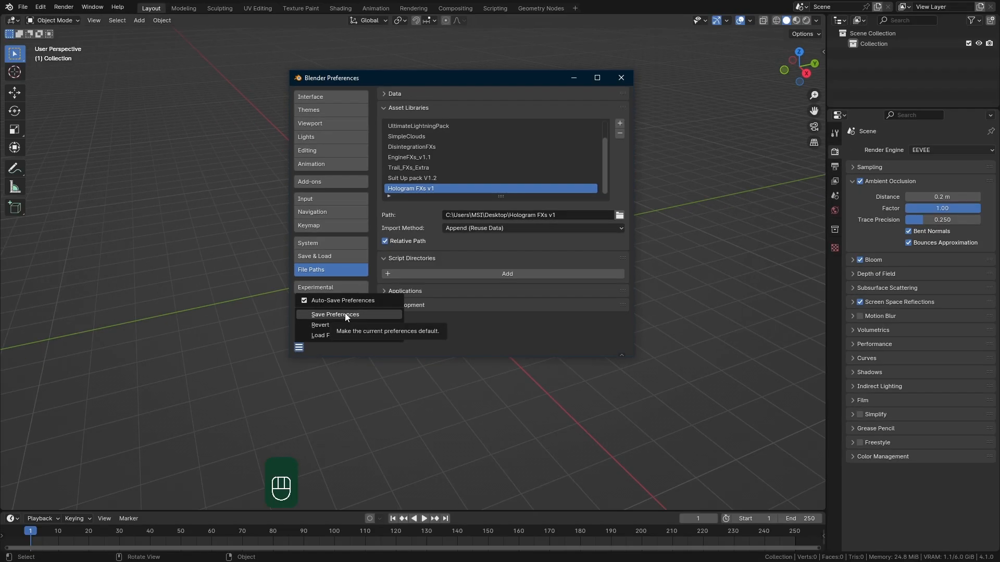
left_click(319, 415)
left_click(623, 83)
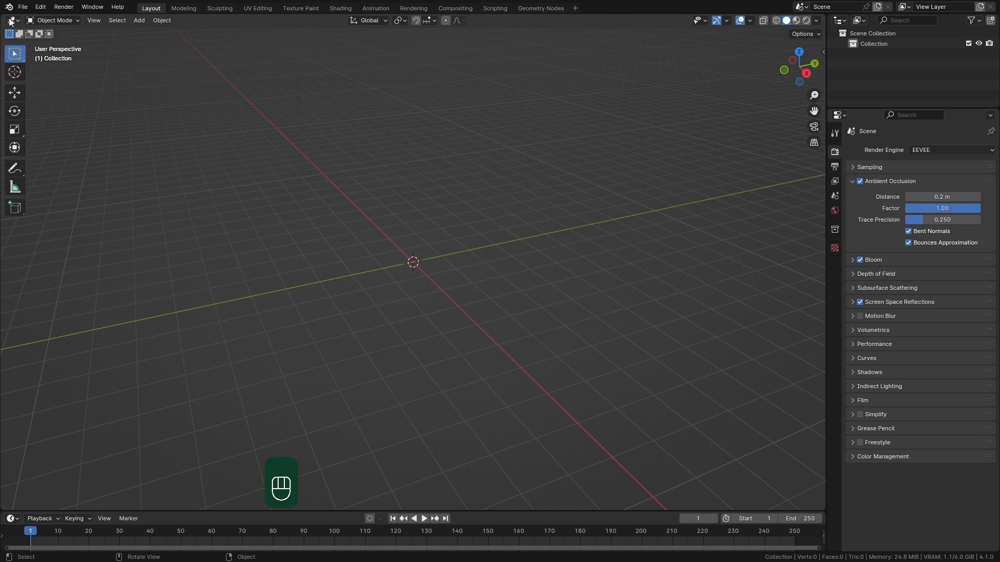
Split the 3D viewport vertically and turn the new area into an Asset Browser showing the Hologram FXs v1 library
left_click_drag(2, 14, 258, 63)
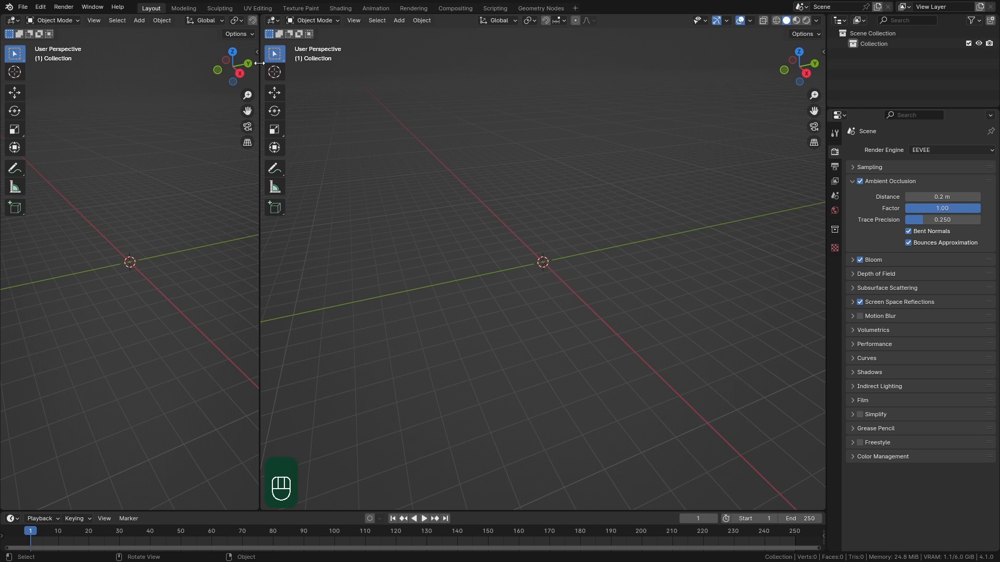
left_click(14, 21)
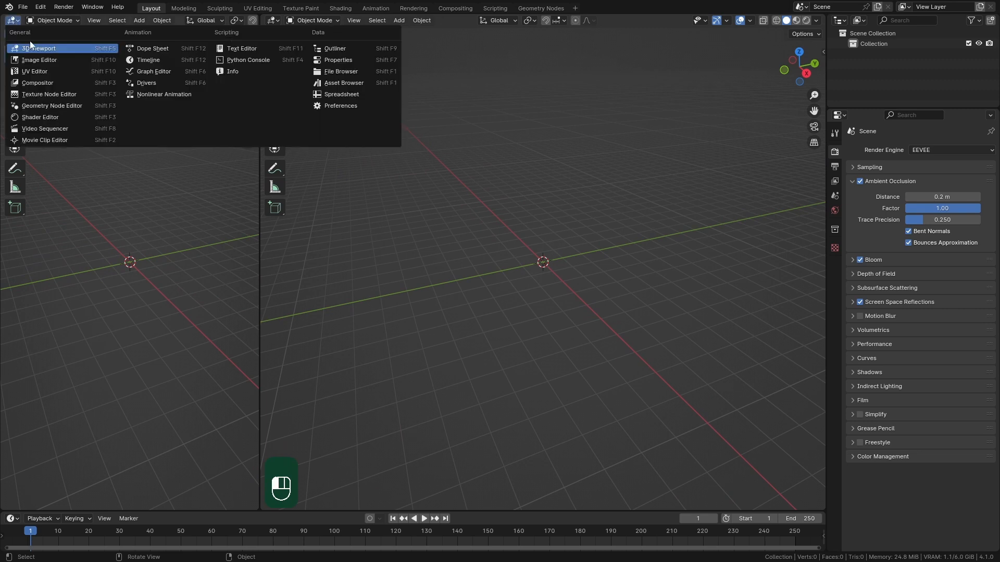
left_click(355, 84)
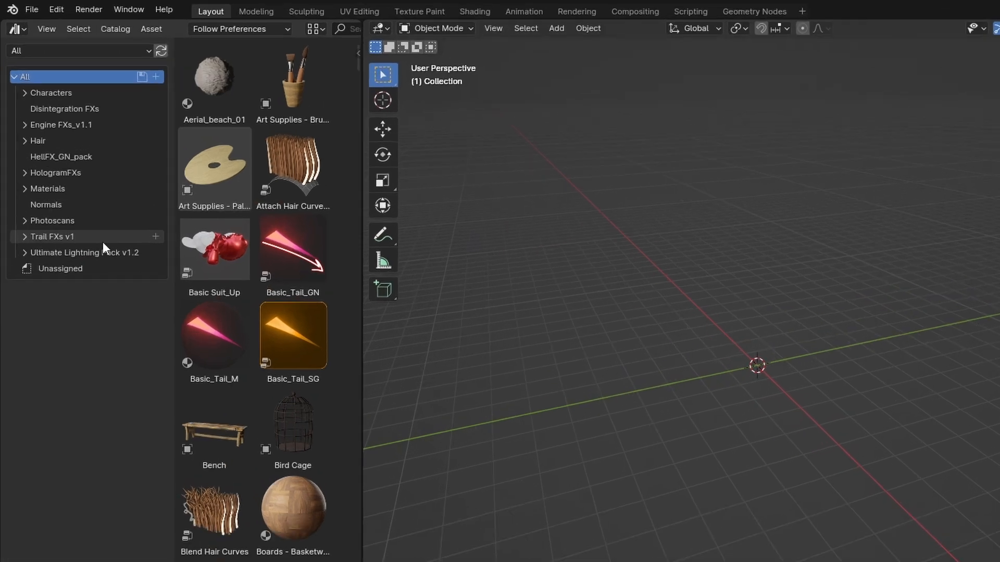
left_click(67, 64)
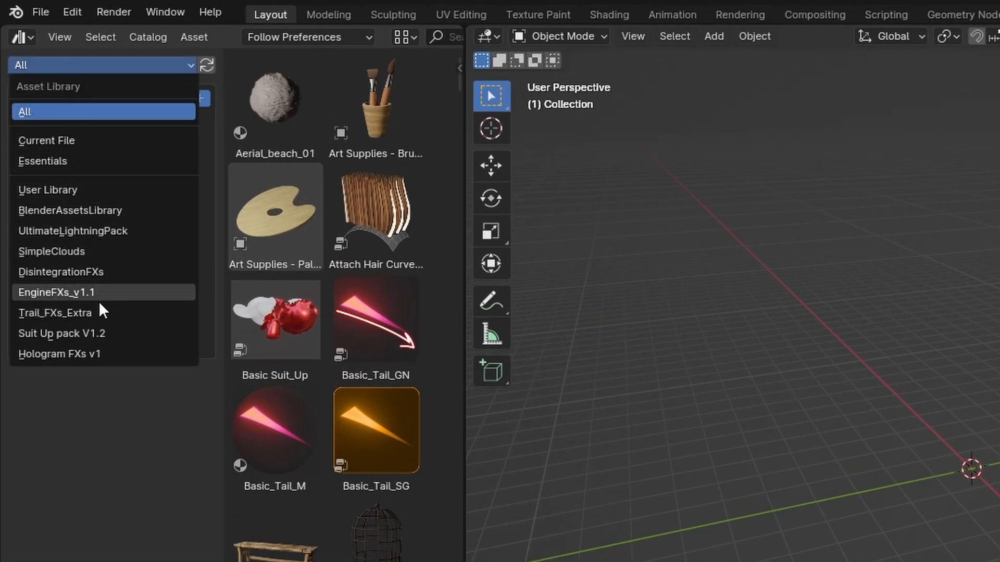
left_click(108, 354)
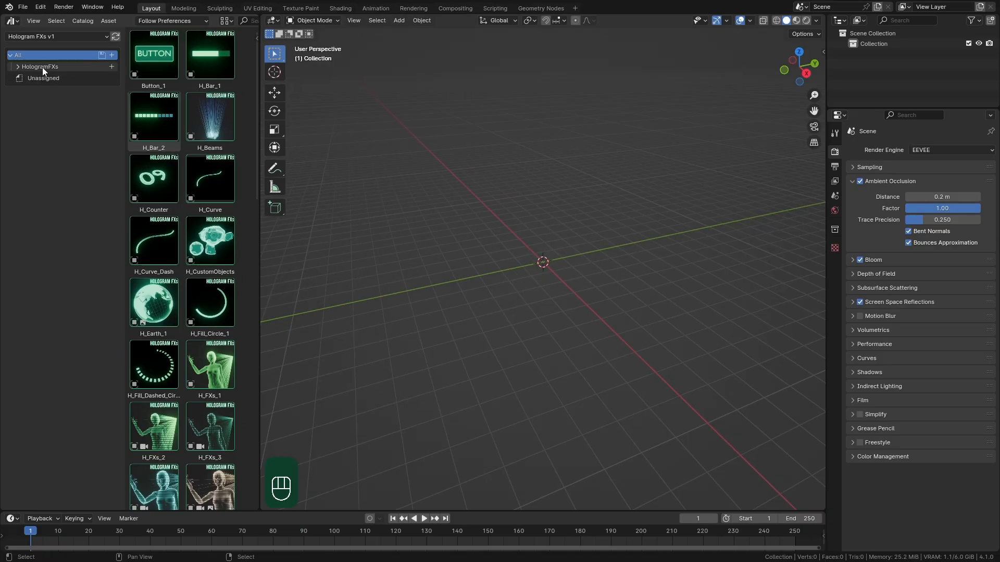
Expand the HologramFXs catalog and look through its Custom, FXs and UI subcatalogs
left_click(42, 67)
left_click(17, 66)
left_click(36, 78)
left_click(35, 90)
left_click(34, 101)
left_click(25, 102)
left_click(49, 124)
left_click(38, 67)
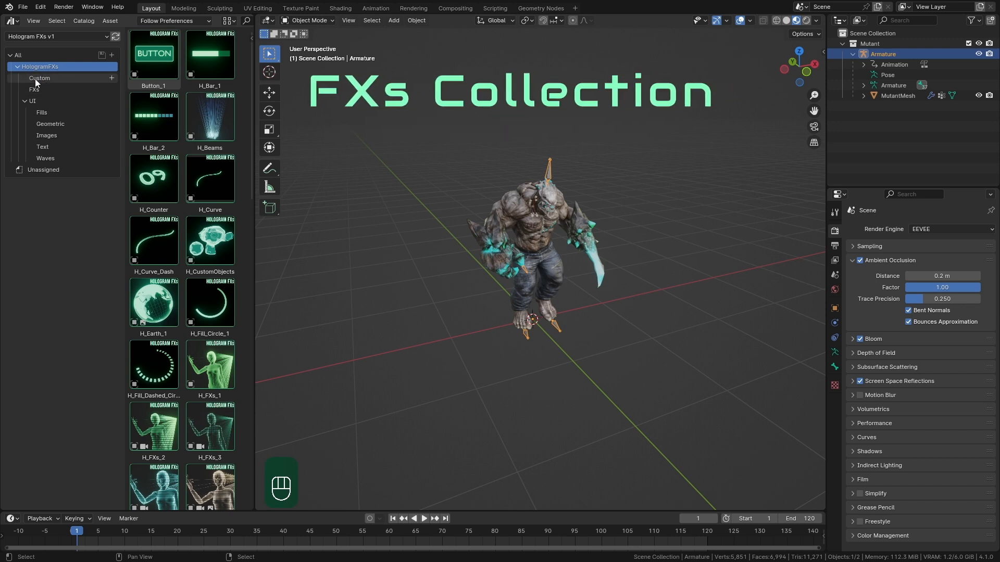
Review the Custom, FXs and UI catalogs, then collapse UI and display the FXs catalog's assets
left_click(35, 80)
left_click(36, 89)
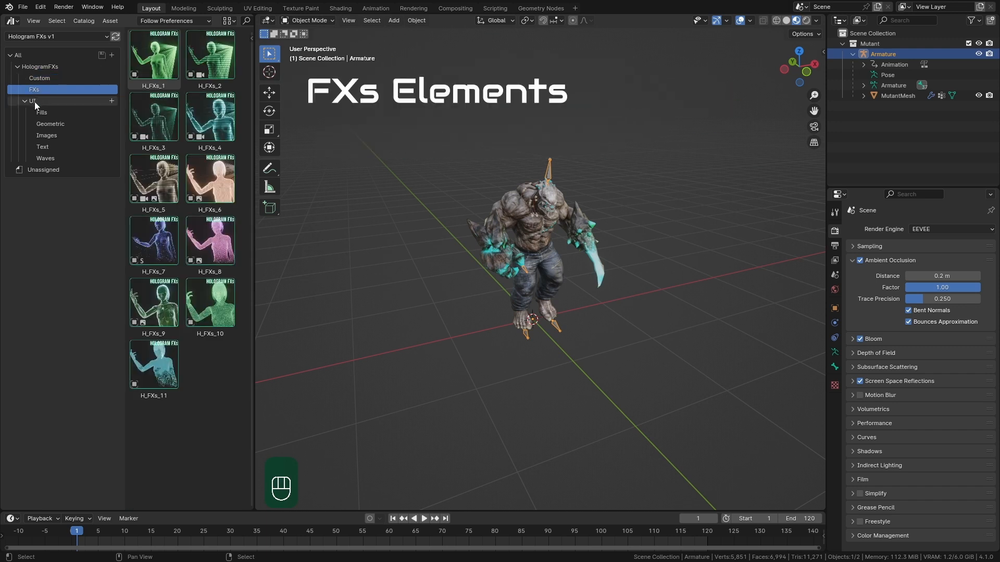
left_click(35, 102)
left_click(24, 102)
left_click(34, 91)
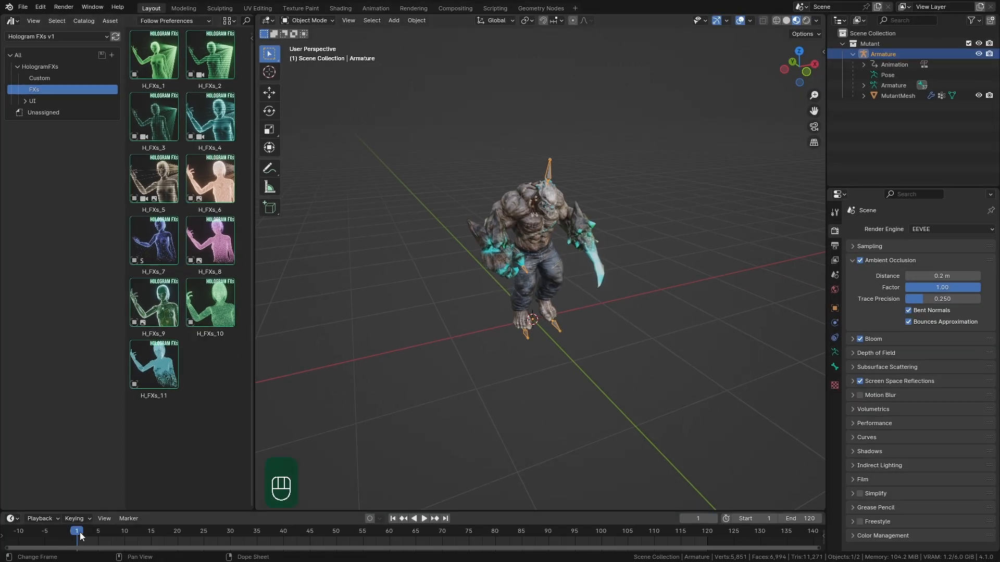
Examine the Mutant character's armature and its MutantMesh object in the scene at frame 1
mouse_move(80, 532)
left_mouse_down()
mouse_move(276, 532)
mouse_move(77, 532)
left_mouse_up()
left_click(896, 96)
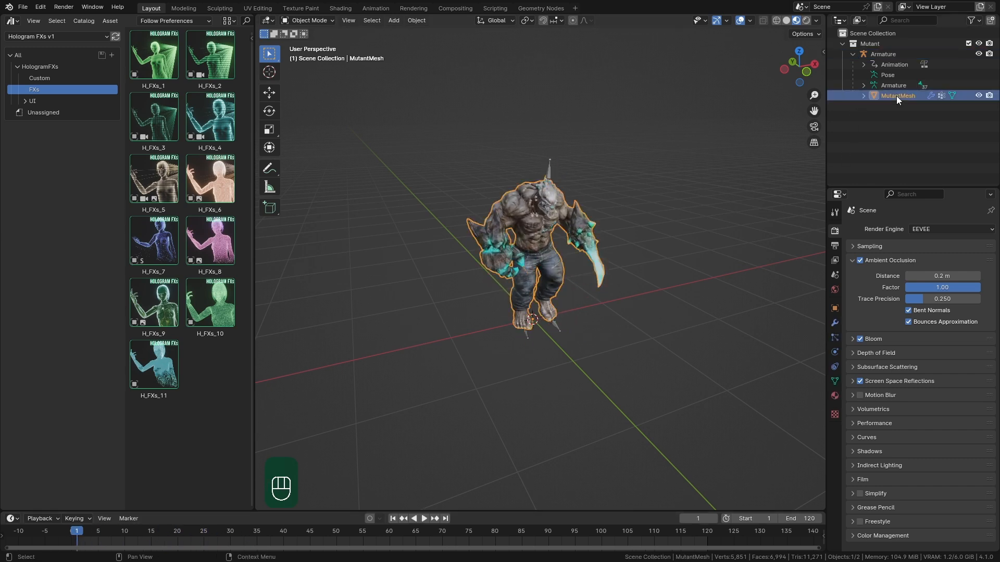
left_click(883, 56)
left_click(885, 95)
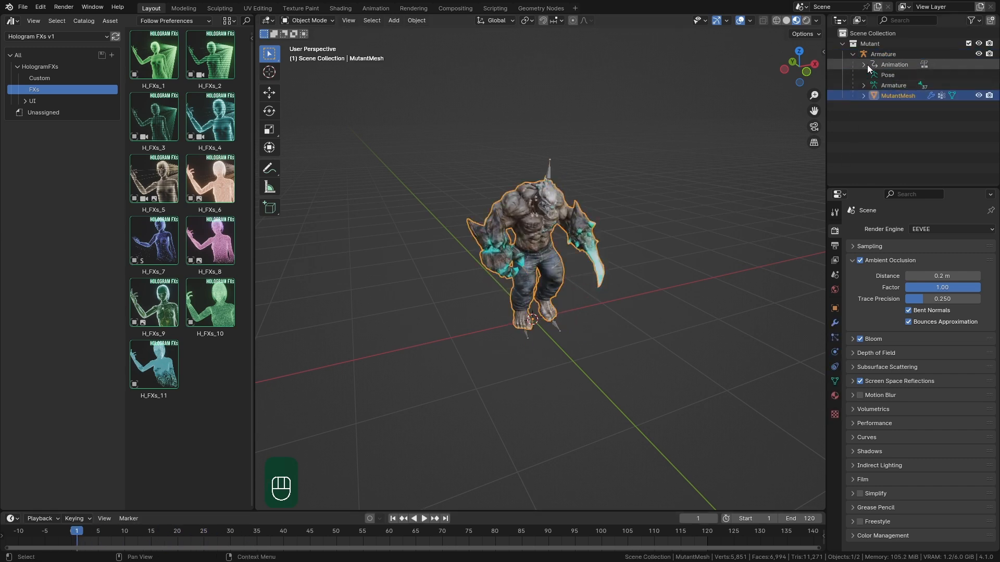
Hide the collapsed Mutant collection in the viewport and make the Scene Collection active
left_click(842, 45)
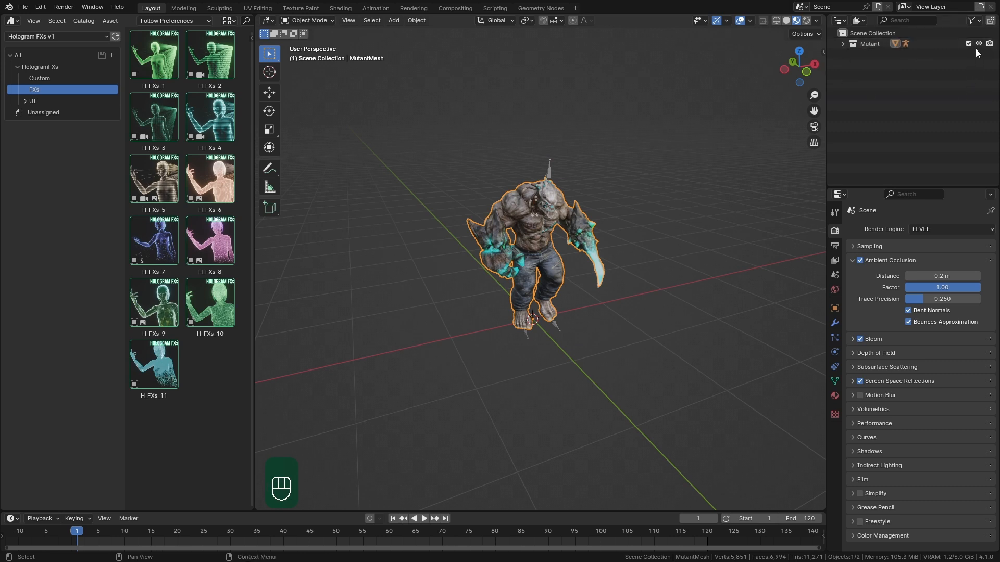
left_click(977, 44)
left_click(849, 33)
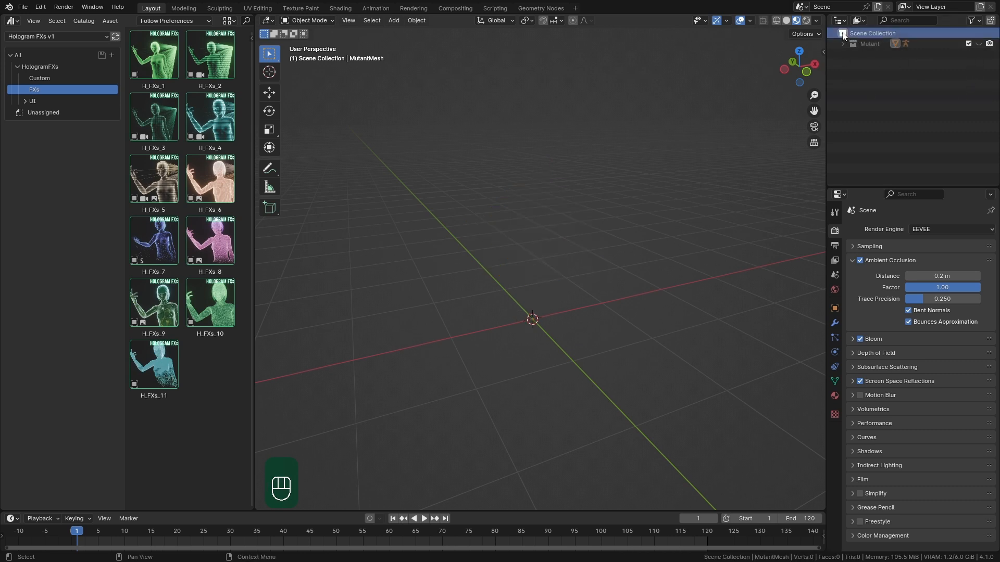
Add the H_FXs_1 asset to the scene at the world origin and set its Geometry Nodes Object to MutantMesh
left_click_drag(149, 65, 532, 320)
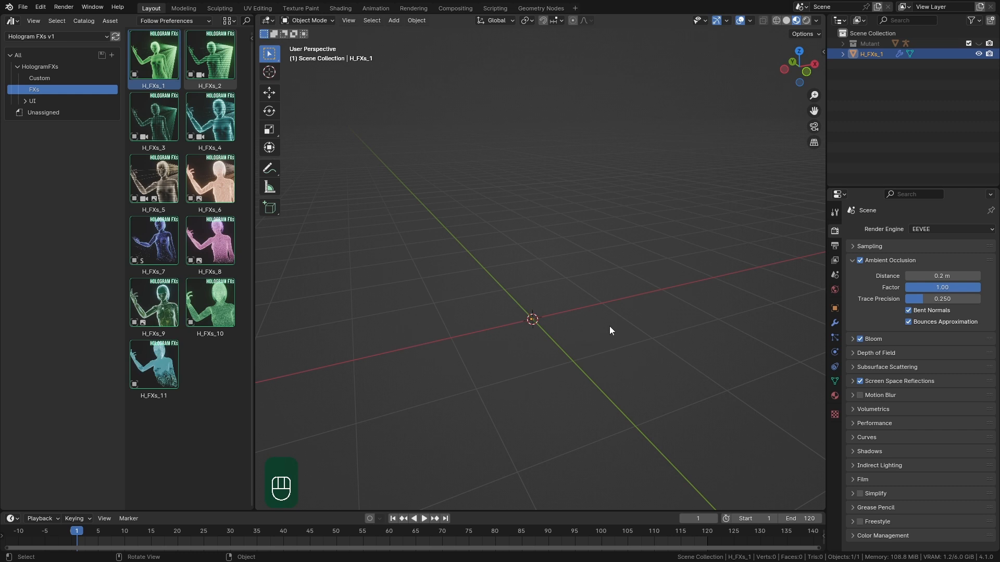
left_click_drag(869, 187, 870, 150)
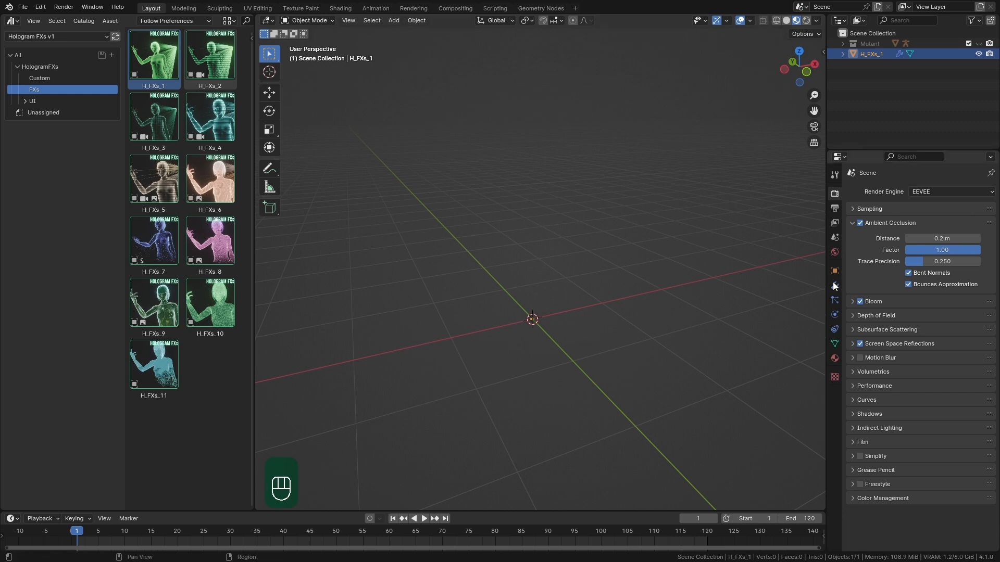
left_click(834, 286)
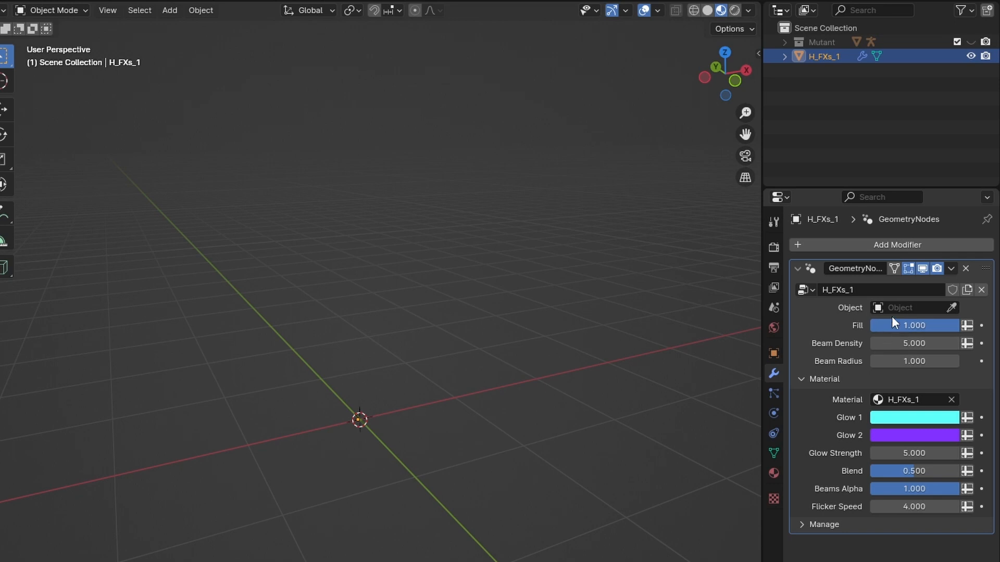
left_click(914, 307)
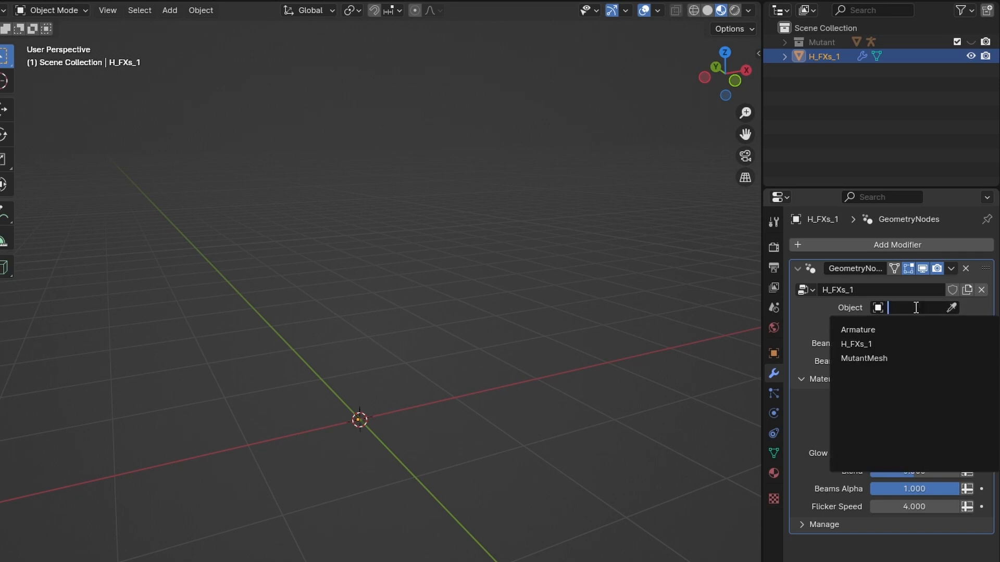
left_click(897, 358)
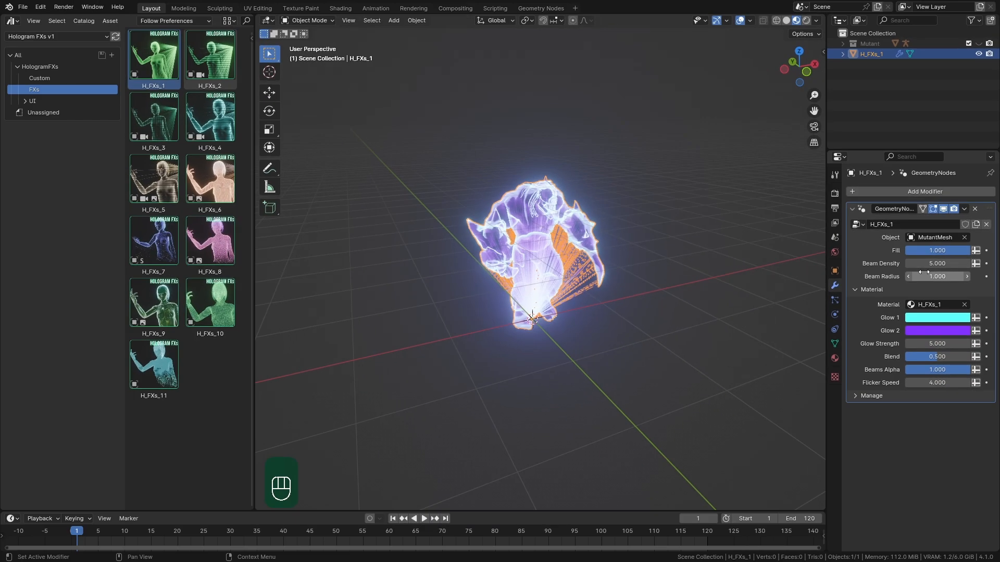
Switch the viewport shading from Material Preview to Rendered to view the hologram on the character
middle_click_drag(526, 351, 554, 348)
scroll(546, 348, "up", 3)
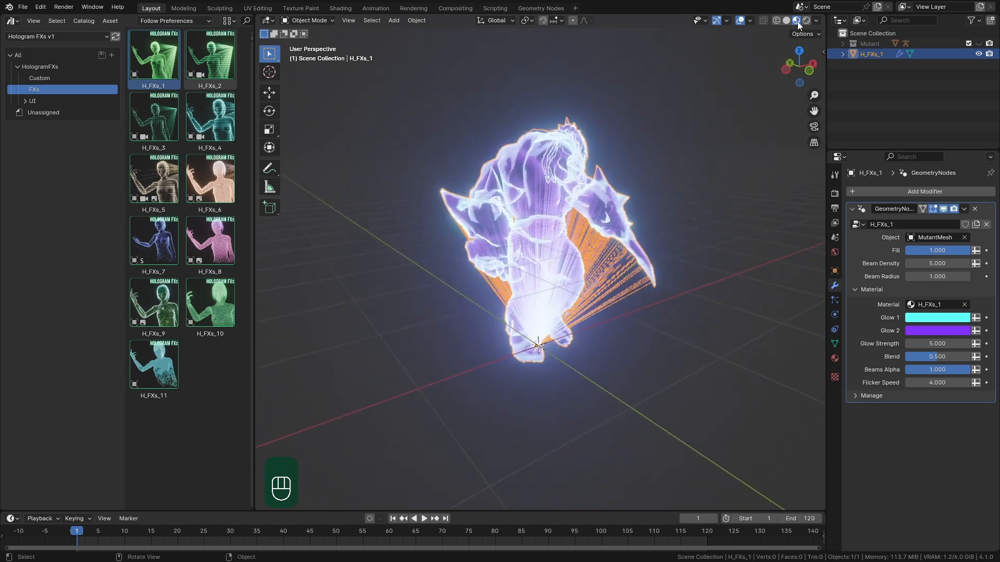
key("z")
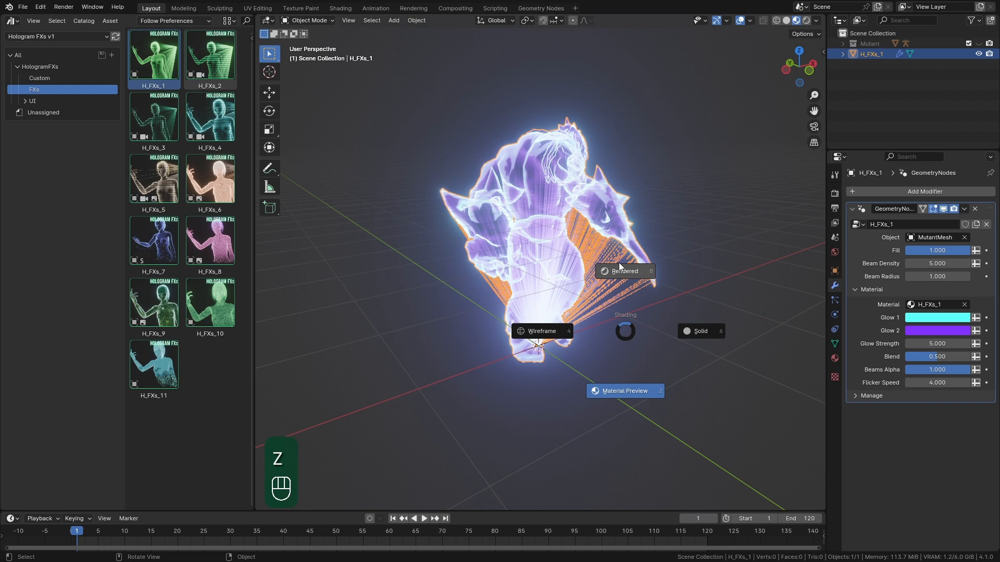
left_click(620, 267)
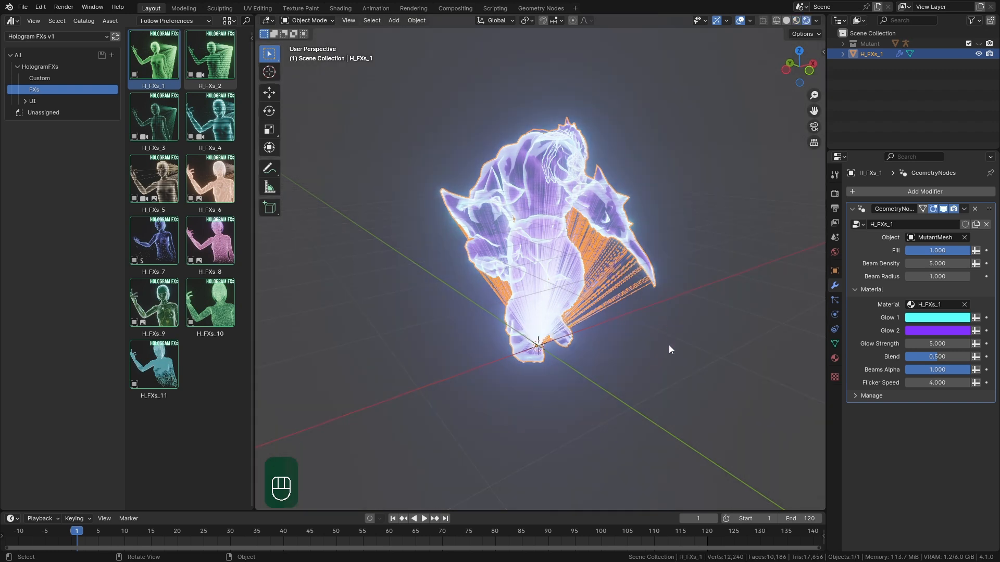
middle_click_drag(668, 344, 617, 346)
Try Cycles as the render engine, restore EEVEE, and return to the modifier settings of H_FXs_1
left_click(835, 193)
left_click(922, 193)
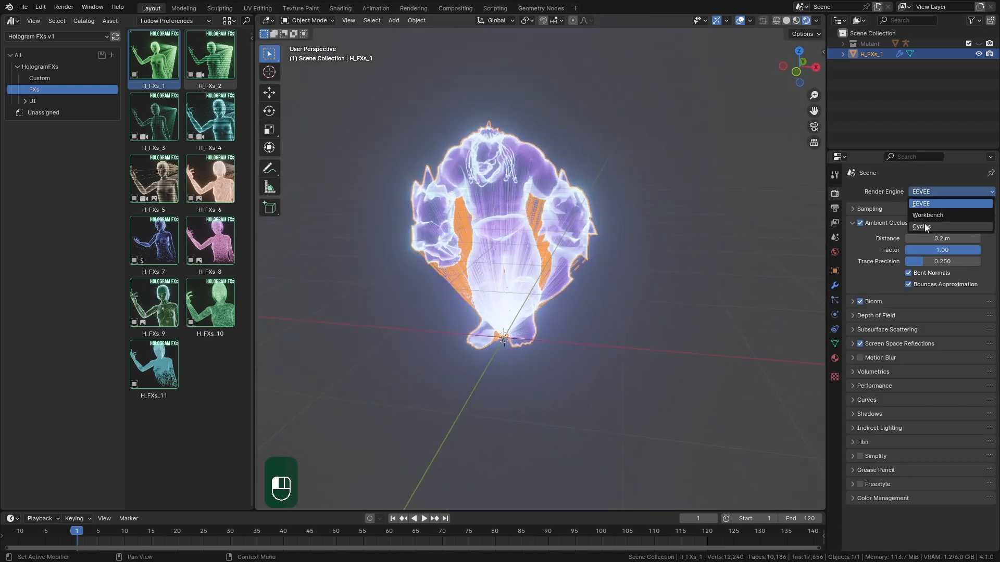
left_click(923, 223)
middle_click_drag(597, 308, 749, 272)
left_click(922, 191)
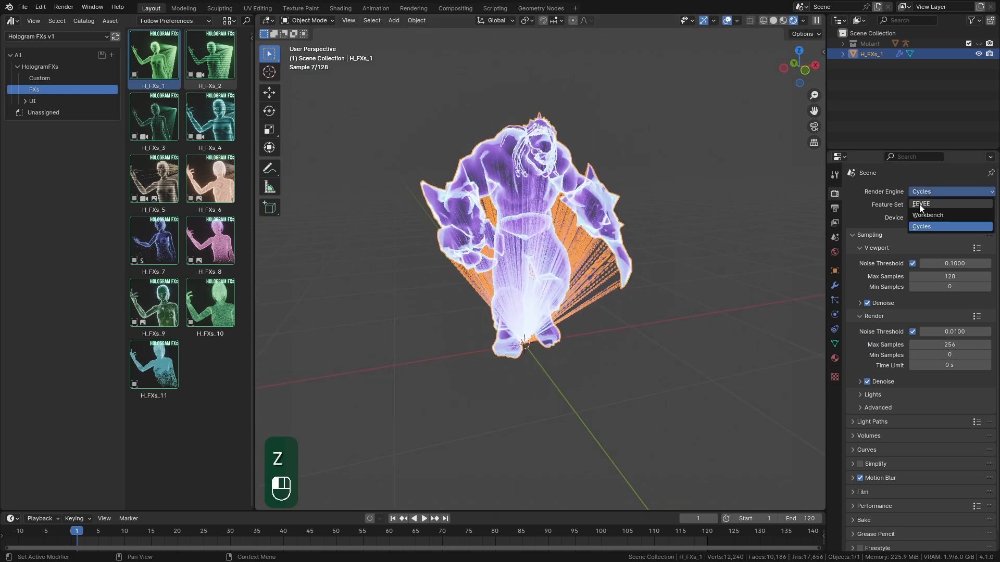
left_click(929, 202)
left_click(834, 285)
middle_click_drag(677, 313, 583, 324)
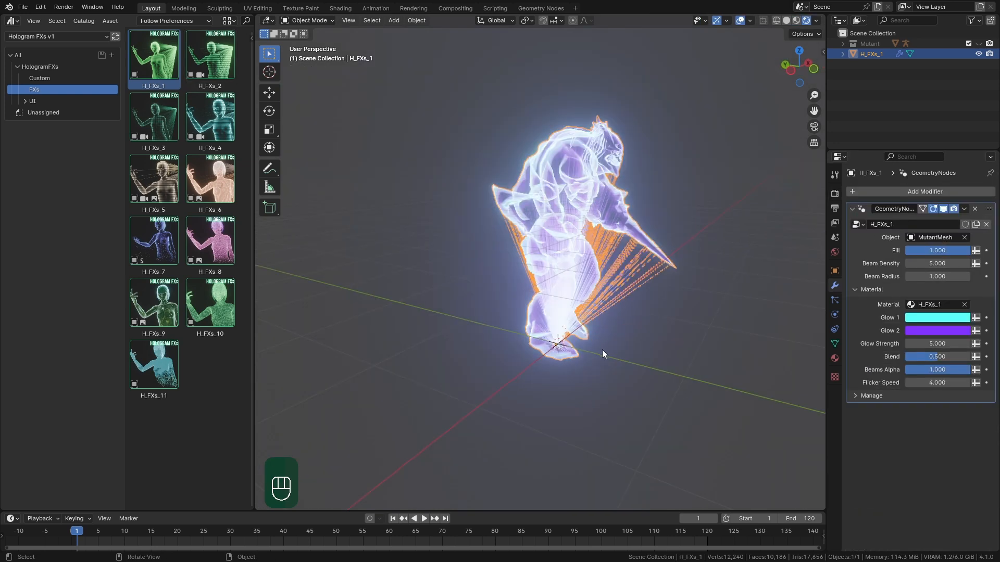
Move H_FXs_1 above and behind the character, to about X 0.12 m, Y 1.19 m, Z 2.50 m
key("g")
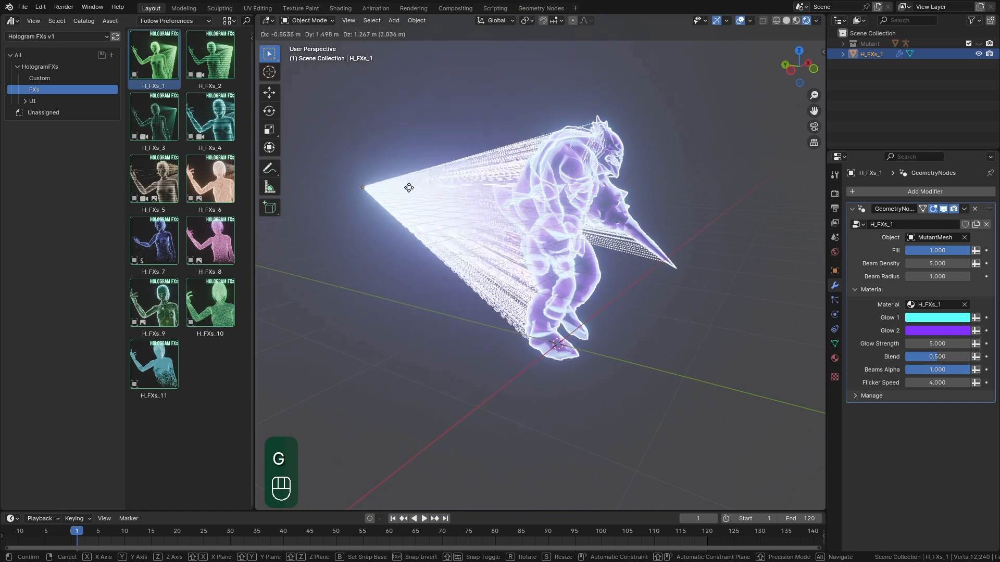
left_click(410, 121)
middle_click_drag(622, 362, 610, 289)
middle_click_drag(610, 285, 610, 265)
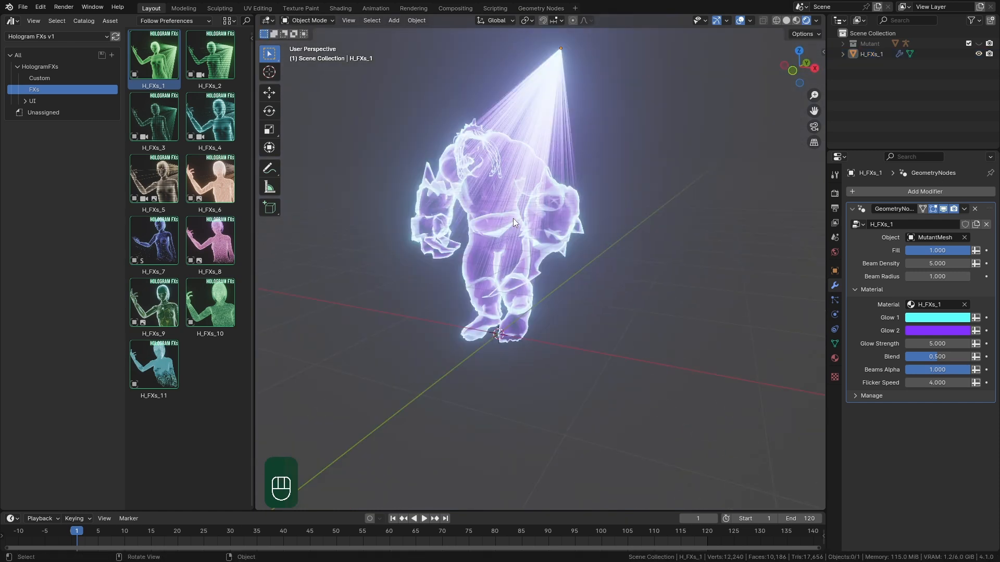
Show the Mutant collection in place of H_FXs_1 and move its Armature horizontally about 3.68 m in X and 2.49 m in Y
left_click(843, 43)
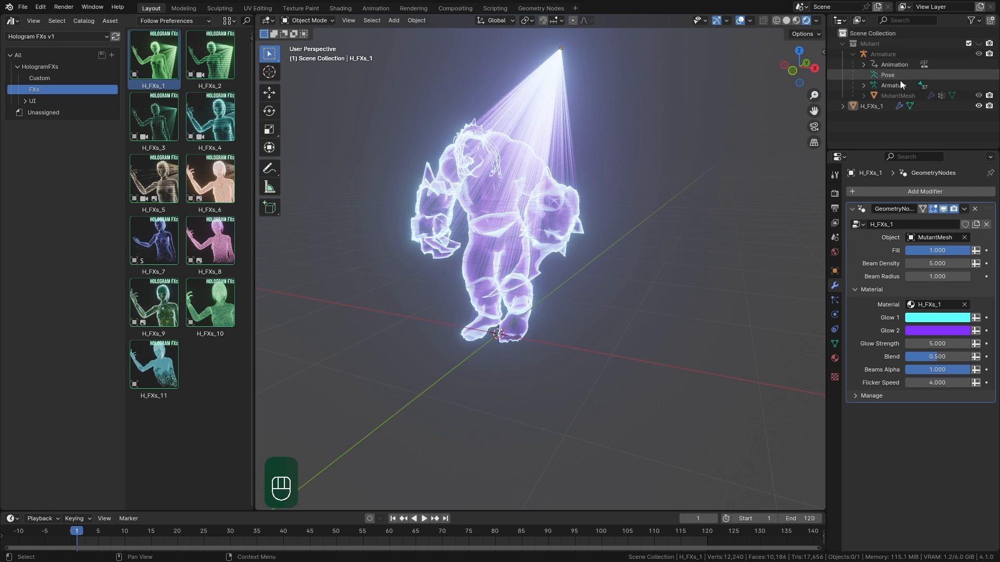
left_click(978, 106)
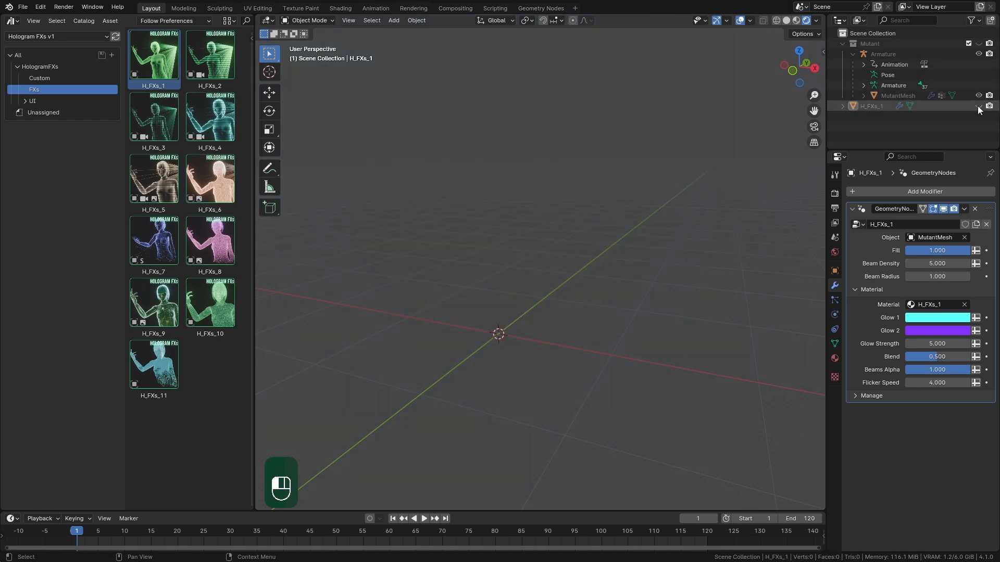
left_click(978, 44)
left_click(866, 54)
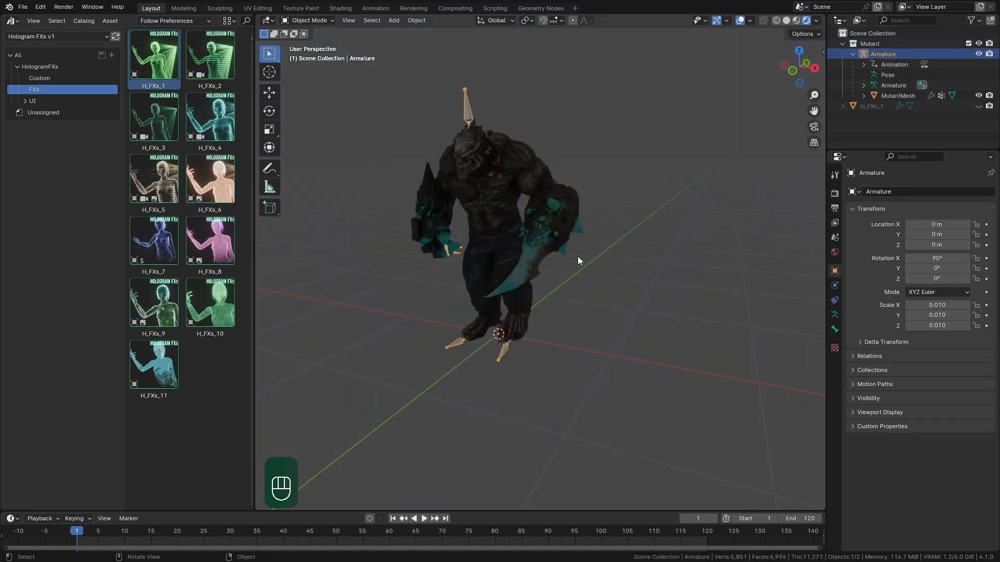
middle_click_drag(473, 293, 539, 302)
key("g")
key("shift+z")
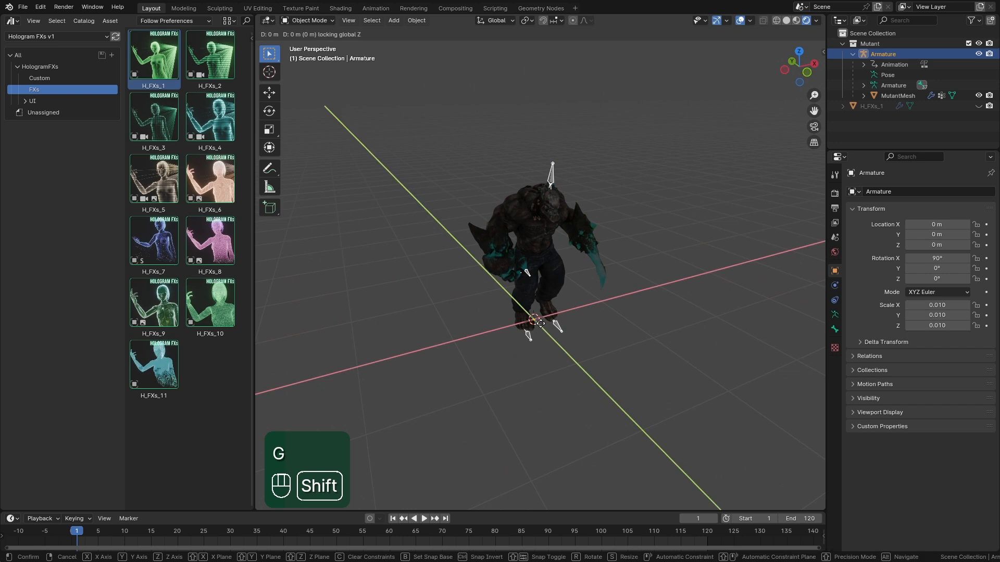
left_click(670, 297)
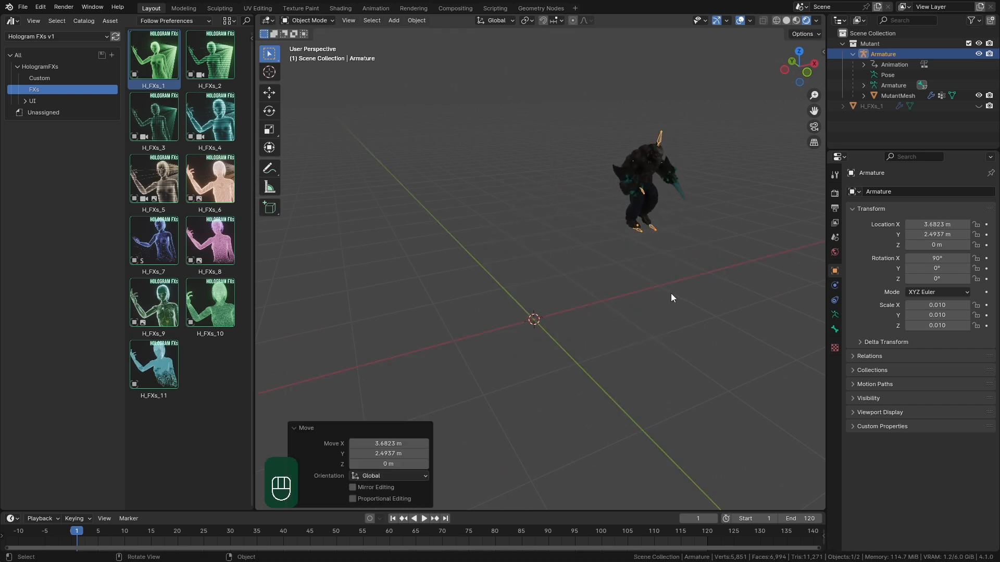
Show H_FXs_1 in place of the Mutant collection and try moving its beam origin lower
left_click(978, 44)
left_click(978, 106)
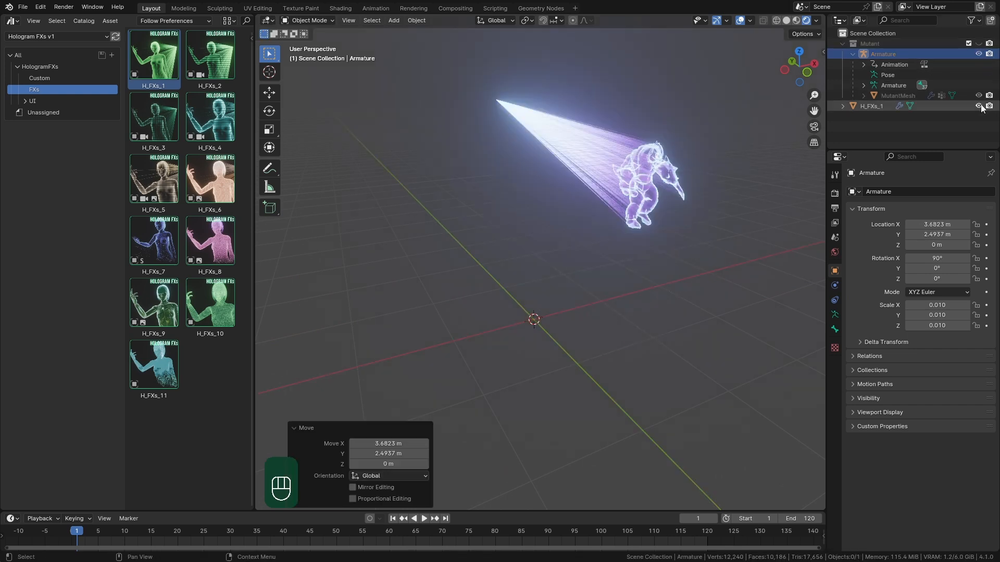
left_click(875, 108)
middle_click_drag(698, 229, 399, 194)
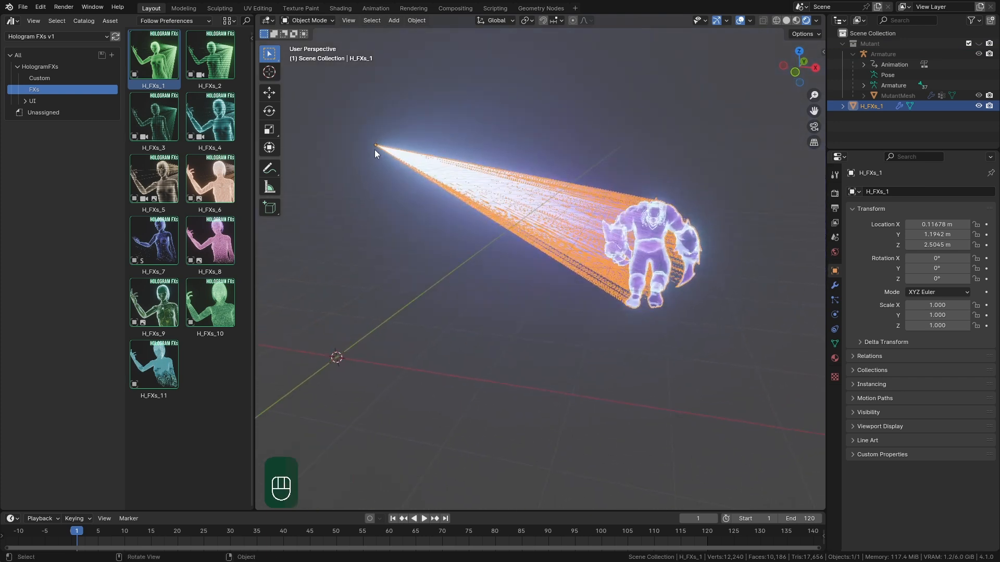
key("g")
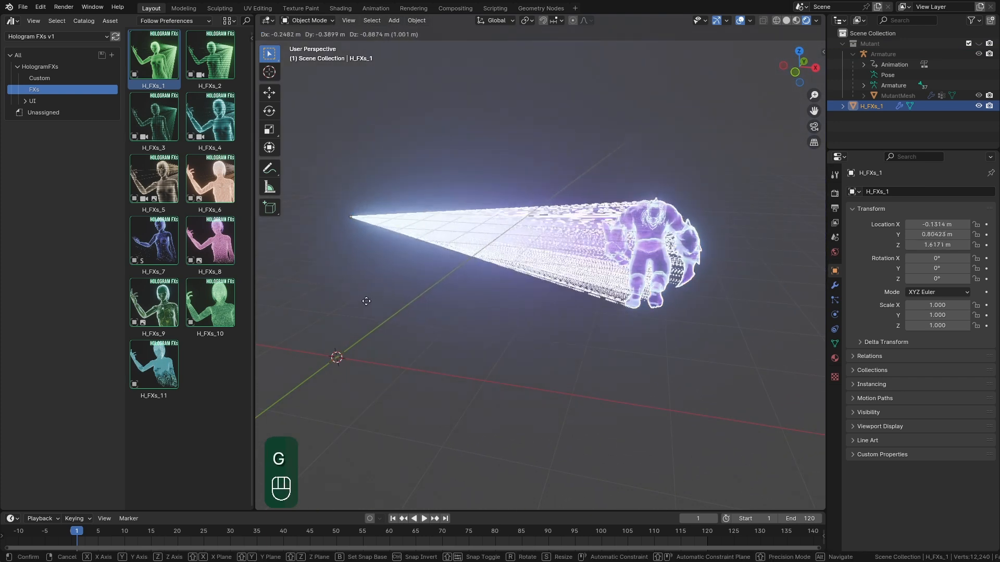
left_click(401, 301)
middle_click_drag(402, 302, 510, 315)
Undo the test moves of H_FXs_1 and the Armature along with their visibility changes
key("ctrl+z")
key("ctrl+z")
key("ctrl+z")
key("ctrl+z")
key("ctrl+z")
key("ctrl+z")
key("ctrl+z")
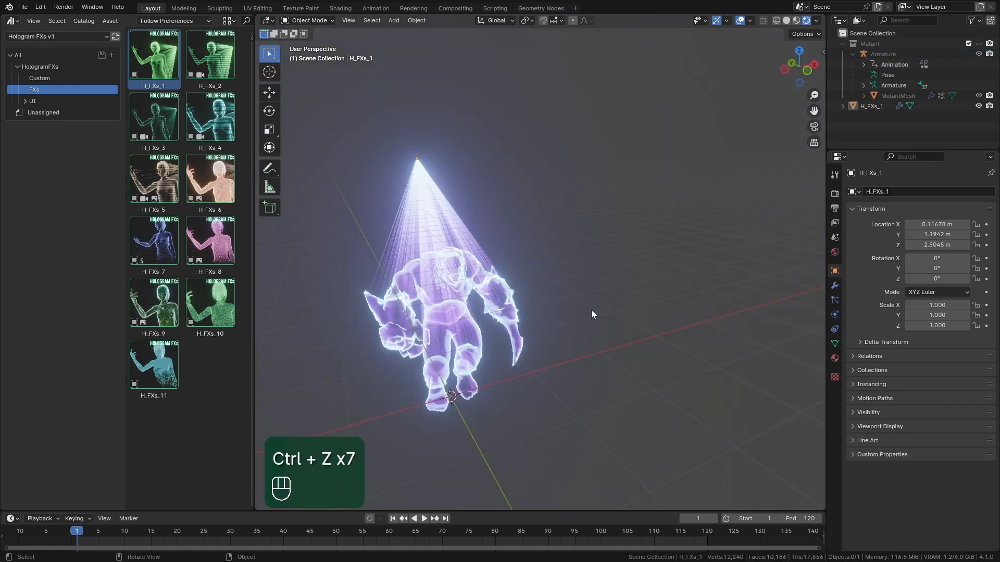
Collapse the Mutant collection, select H_FXs_1 and display its Geometry Nodes modifier settings
left_click(842, 44)
left_click(864, 53)
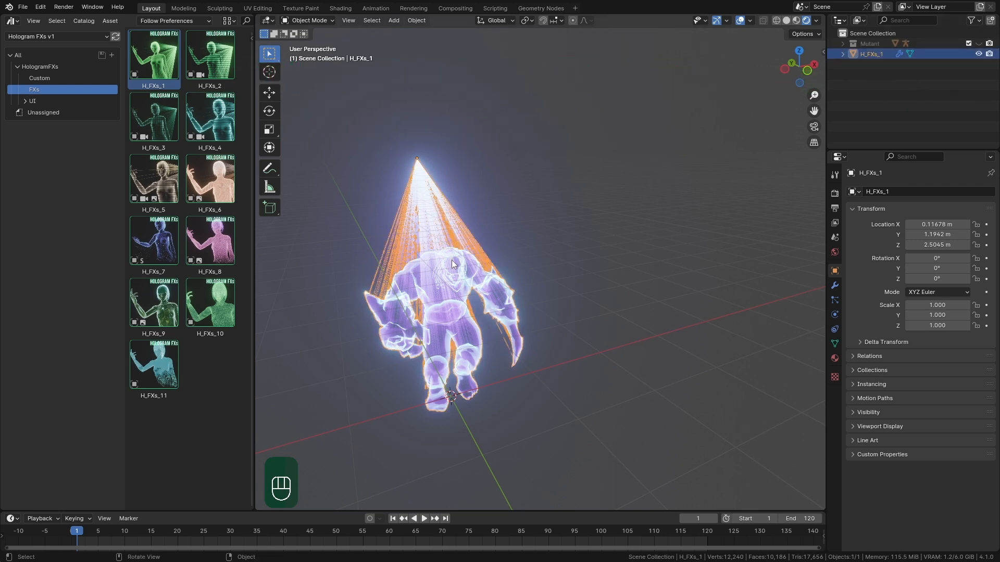
left_click(835, 286)
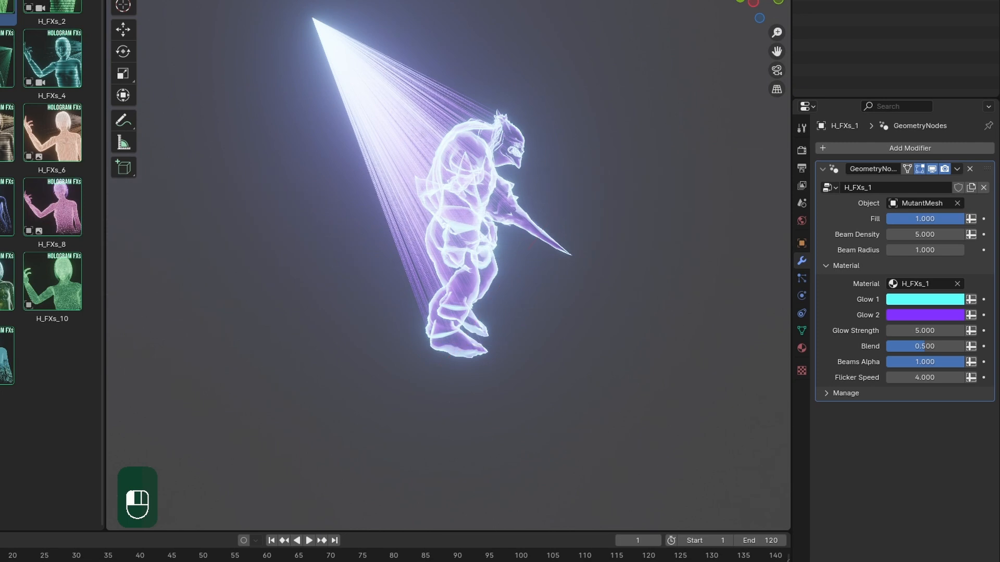
Test the Fill amount down to 0 with the animation played briefly, ending at Fill 1 and the first frame
left_click_drag(936, 218, 963, 219)
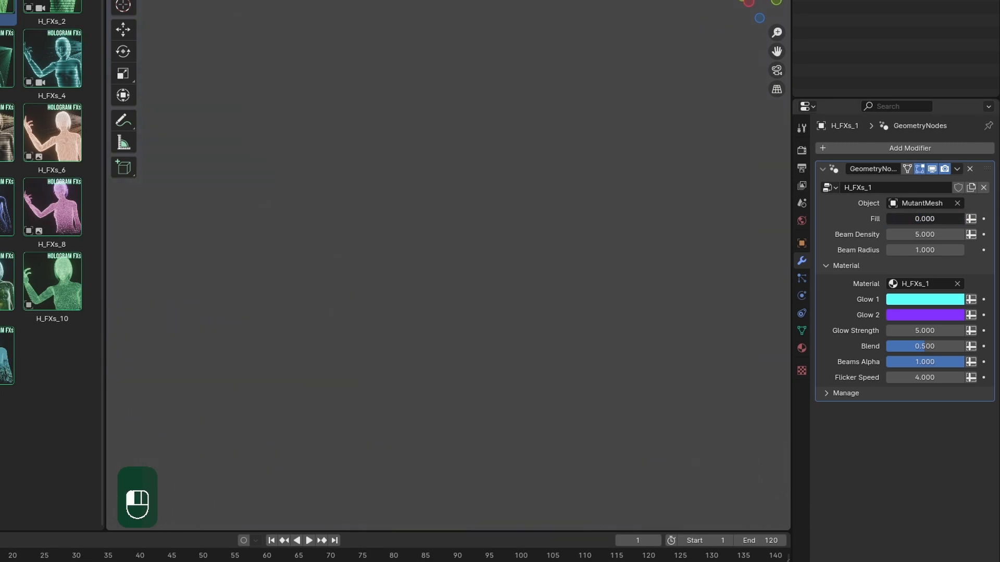
key("space")
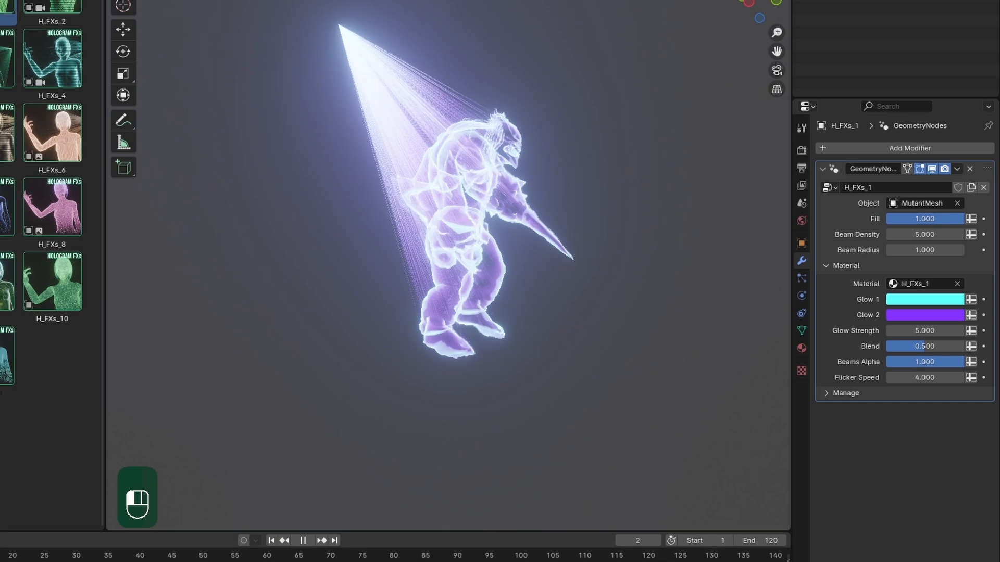
key("space")
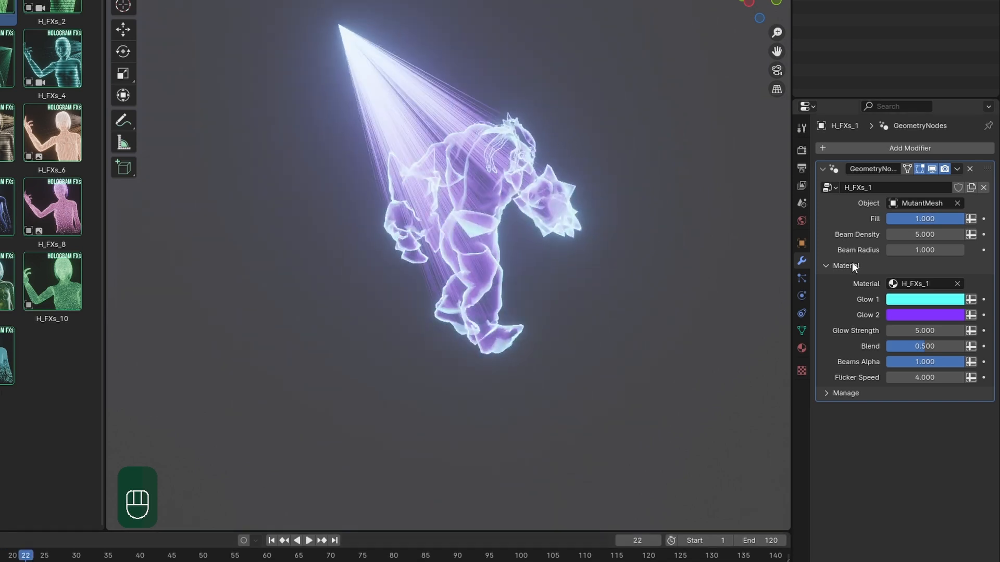
mouse_move(948, 225)
left_mouse_down()
mouse_move(883, 225)
mouse_move(966, 222)
left_mouse_up()
left_click_drag(26, 556, 0, 555)
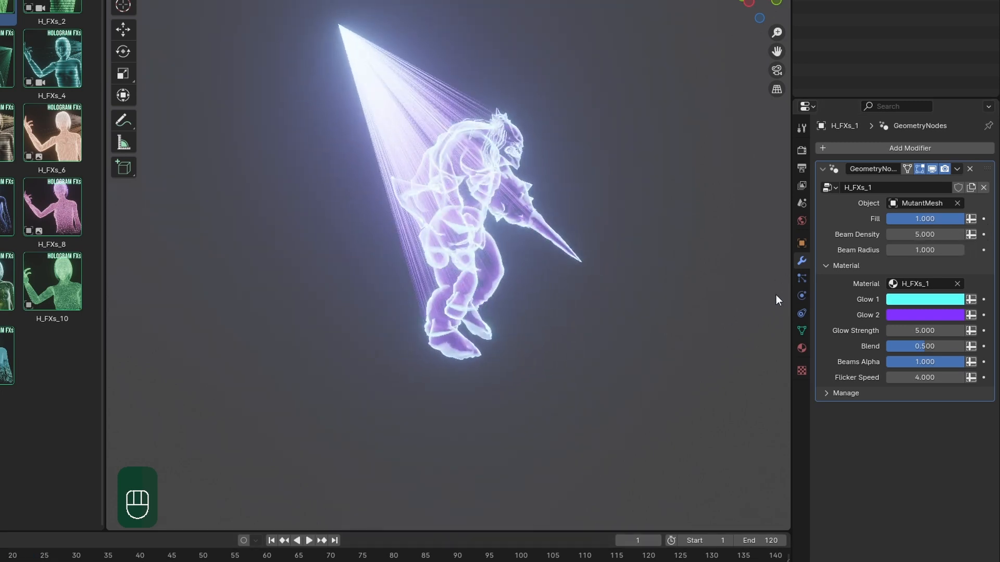
Try Beam Density values of 0 and 10 on the hologram and return it to 5
left_click(926, 237)
type("0")
key("Return")
left_click_drag(926, 235, 989, 235)
left_click(927, 237)
type("10")
key("Return")
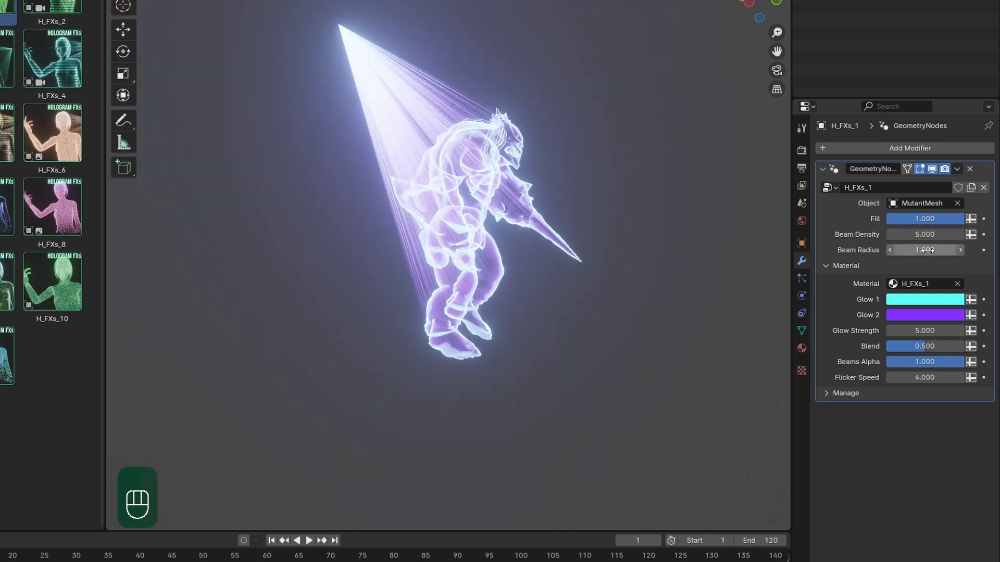
Try a Beam Radius of 10 on the hologram and reset it to its default of 1
scroll(484, 171, "up", 2)
scroll(483, 170, "up", 3)
left_click_drag(926, 249, 887, 250)
left_click(932, 250)
type("10")
key("Return")
scroll(518, 210, "down", 3)
mouse_move(517, 210)
middle_mouse_down()
mouse_move(402, 280)
mouse_move(520, 224)
middle_mouse_up()
key("BackSpace")
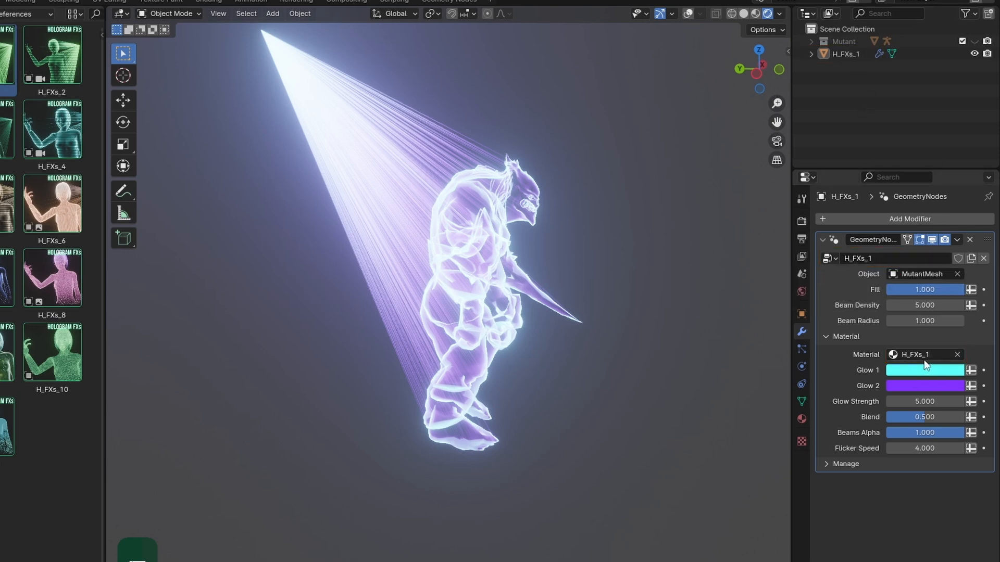
Try other Glow 1 and Glow 2 colors, such as green for Glow 1, and reset both to their defaults
left_click(911, 370)
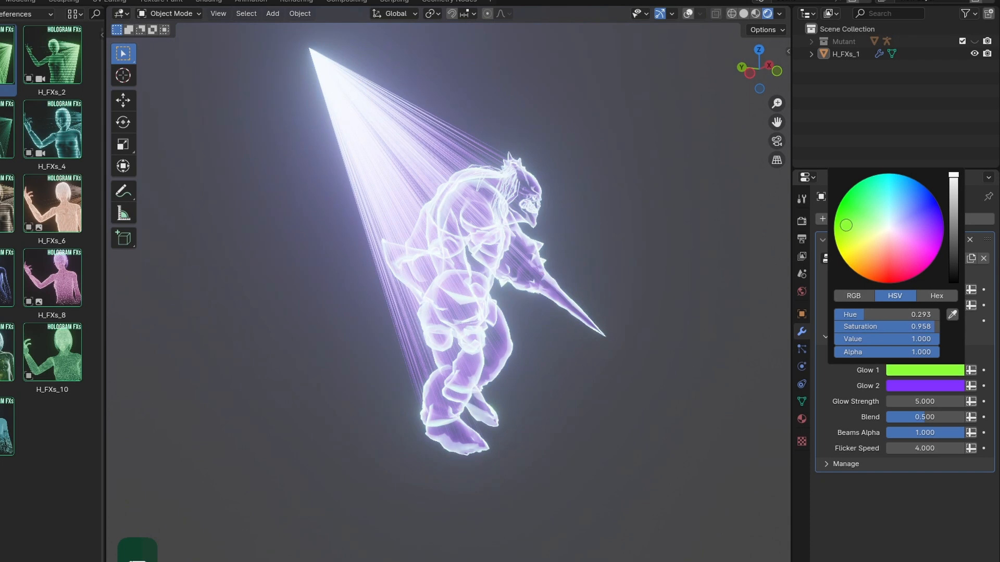
left_click(921, 386)
left_click(876, 205)
mouse_move(864, 275)
left_mouse_down()
mouse_move(865, 250)
mouse_move(874, 287)
left_mouse_up()
mouse_move(640, 352)
middle_mouse_down()
mouse_move(590, 352)
mouse_move(645, 352)
middle_mouse_up()
left_click(900, 372)
left_click_drag(908, 206, 927, 237)
mouse_move(609, 380)
middle_mouse_down()
mouse_move(517, 380)
mouse_move(594, 380)
middle_mouse_up()
key("BackSpace")
key("BackSpace")
Try low Glow Strength values of 1 and 0 on the hologram material
middle_click_drag(764, 394, 611, 427)
double_click(920, 401)
type("1")
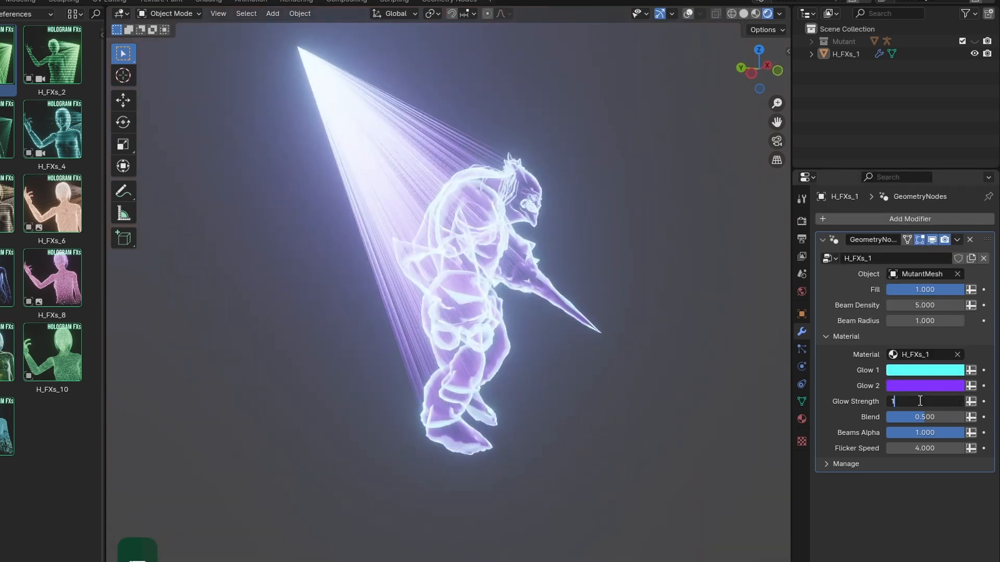
key("Return")
left_click_drag(920, 401, 898, 401)
type("0")
key("Return")
Try a Glow Strength of 100 from another viewing angle and restore it to 5
left_click(928, 402)
type("100")
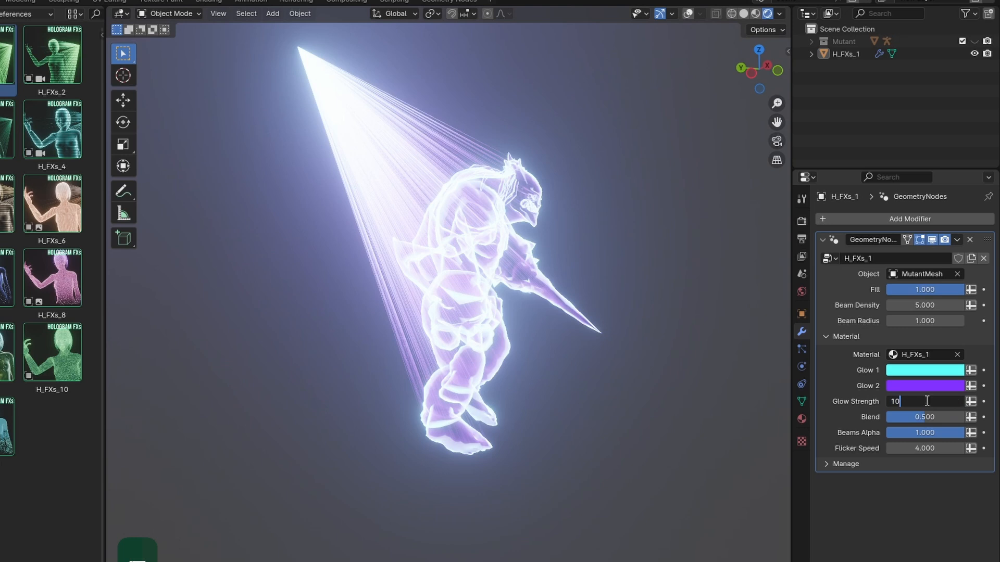
key("Return")
middle_click_drag(660, 402, 578, 404)
left_click(934, 403)
type("1")
key("BackSpace")
type("5")
key("Return")
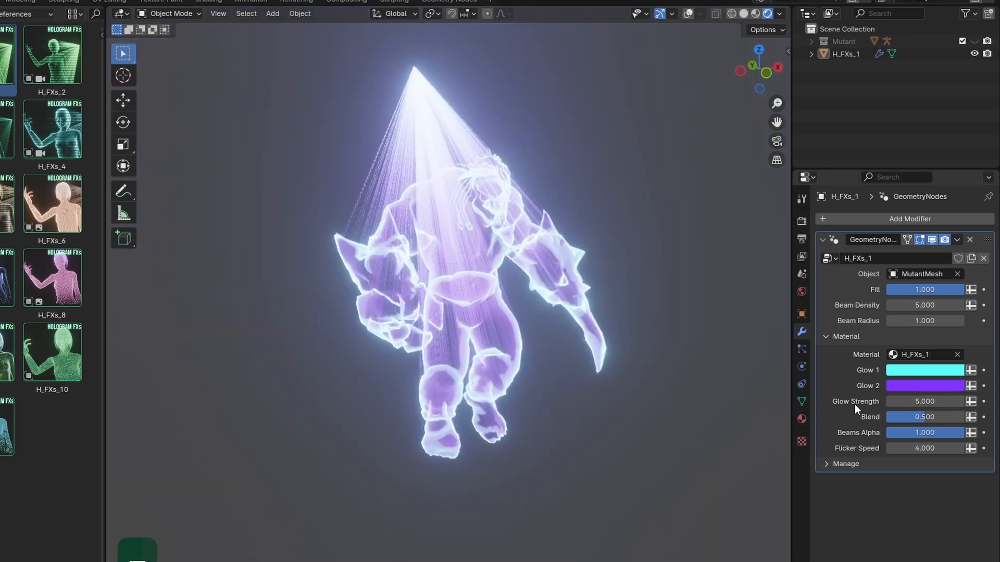
Set the hologram material's Blend to 0.264 and test the Beams Alpha value, leaving it at 1
middle_click_drag(770, 411, 600, 424)
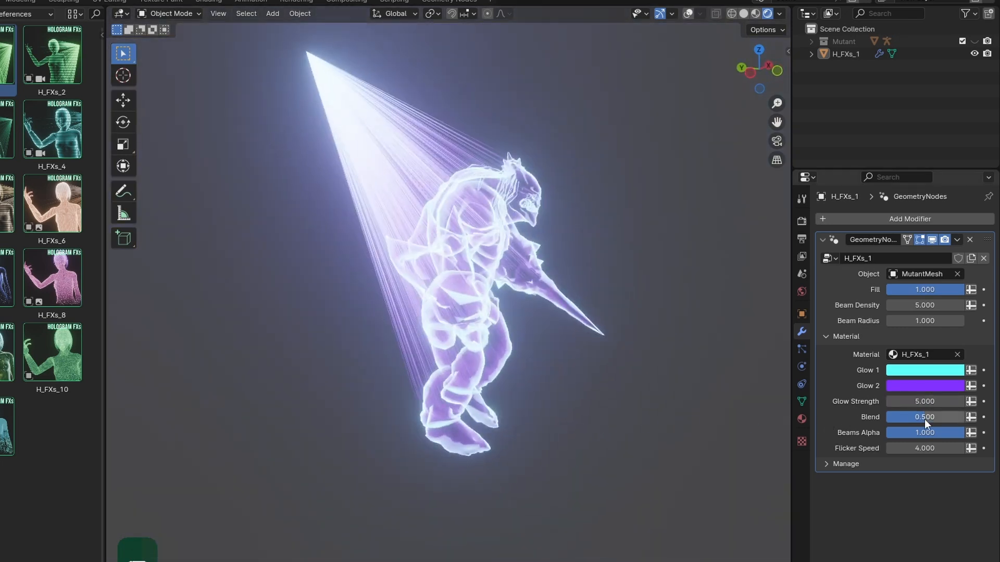
mouse_move(924, 420)
left_mouse_down()
mouse_move(886, 420)
mouse_move(932, 419)
mouse_move(898, 420)
mouse_move(907, 419)
left_mouse_up()
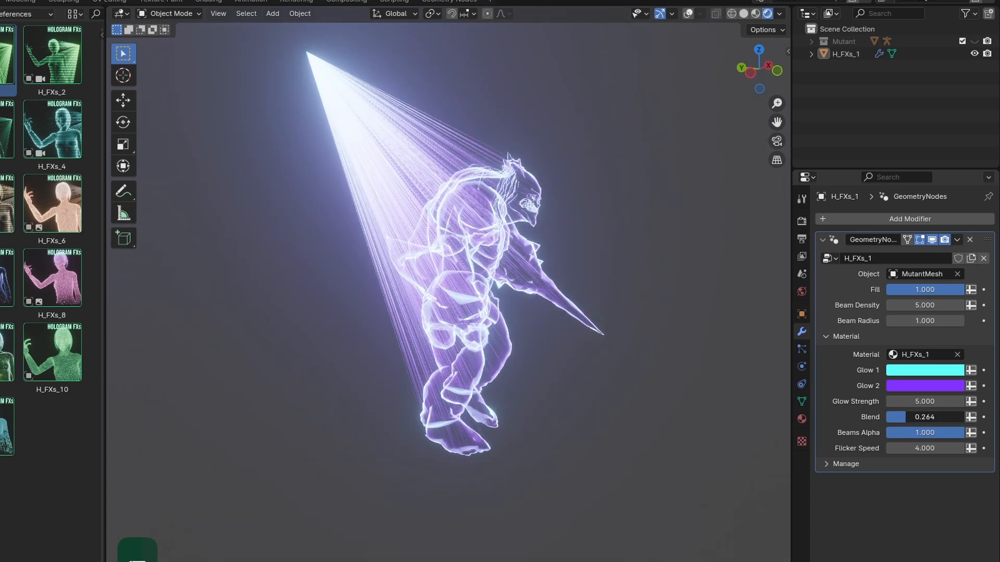
mouse_move(672, 409)
middle_mouse_down()
mouse_move(482, 403)
mouse_move(666, 414)
middle_mouse_up()
mouse_move(947, 432)
left_mouse_down()
mouse_move(871, 432)
mouse_move(948, 432)
left_mouse_up()
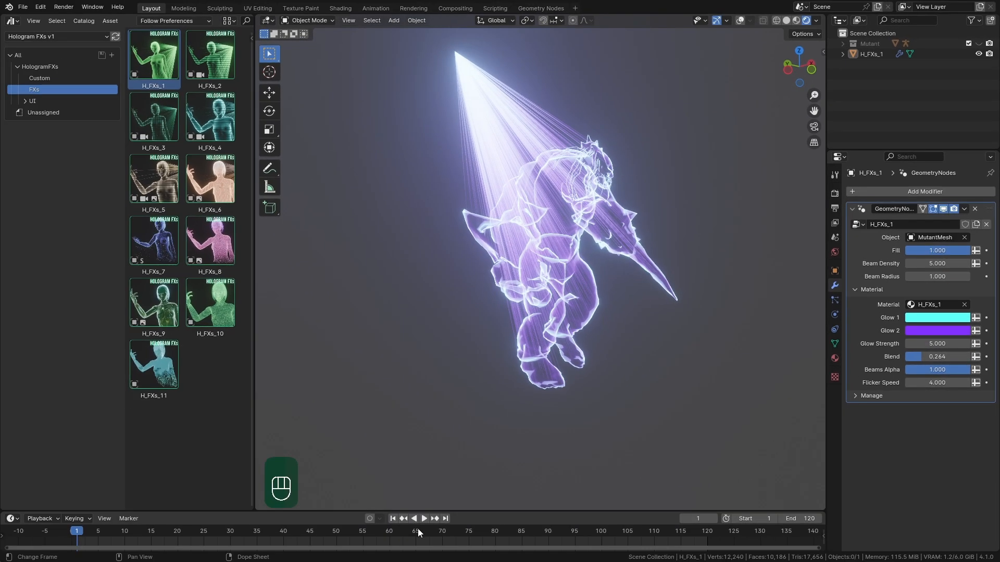
Play the animation and set the hologram's Flicker Speed to 10
left_click(420, 519)
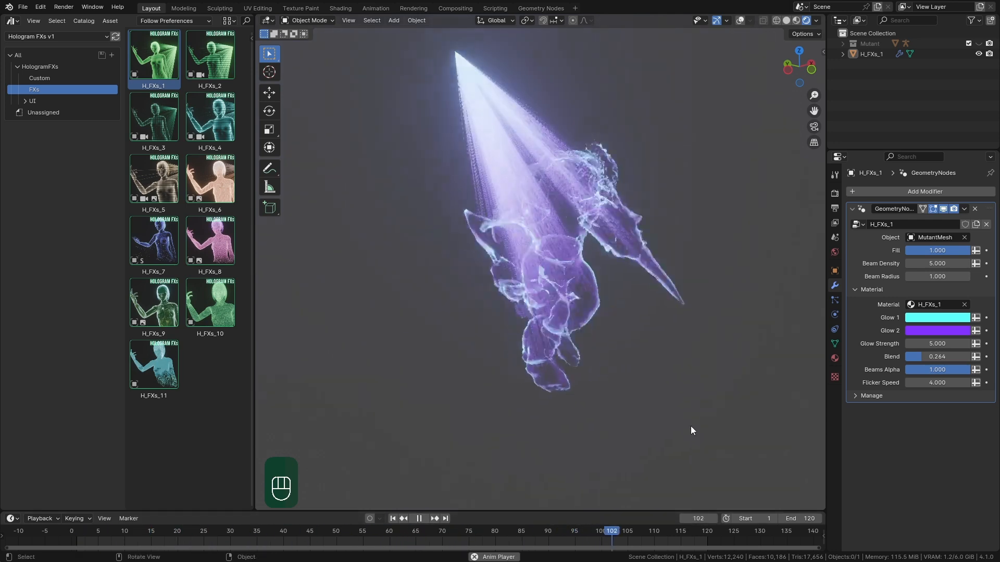
left_click(937, 383)
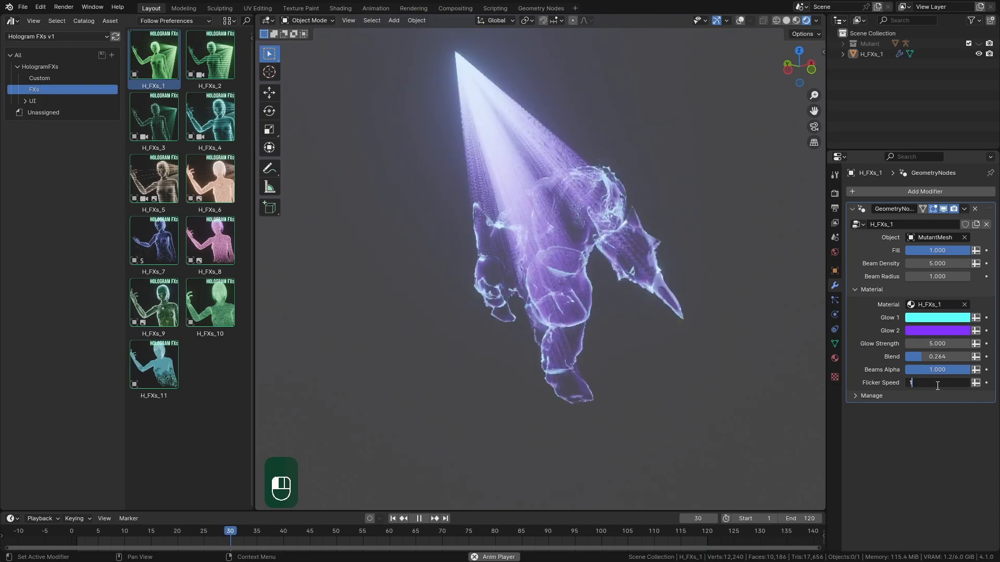
type("10")
key("Return")
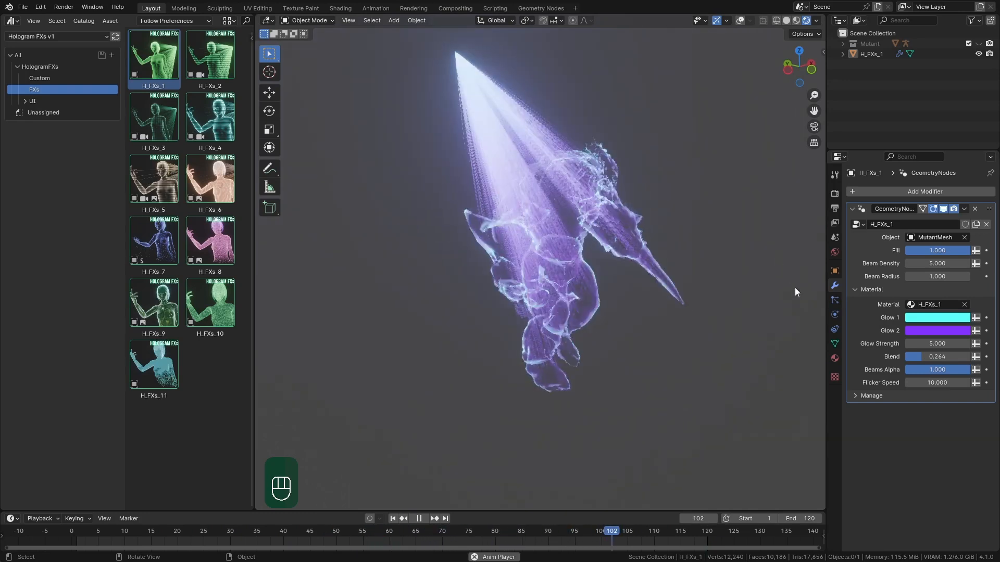
Reset the hologram's Flicker Speed to 0, replay the animation, and return to the first frame
key("Escape")
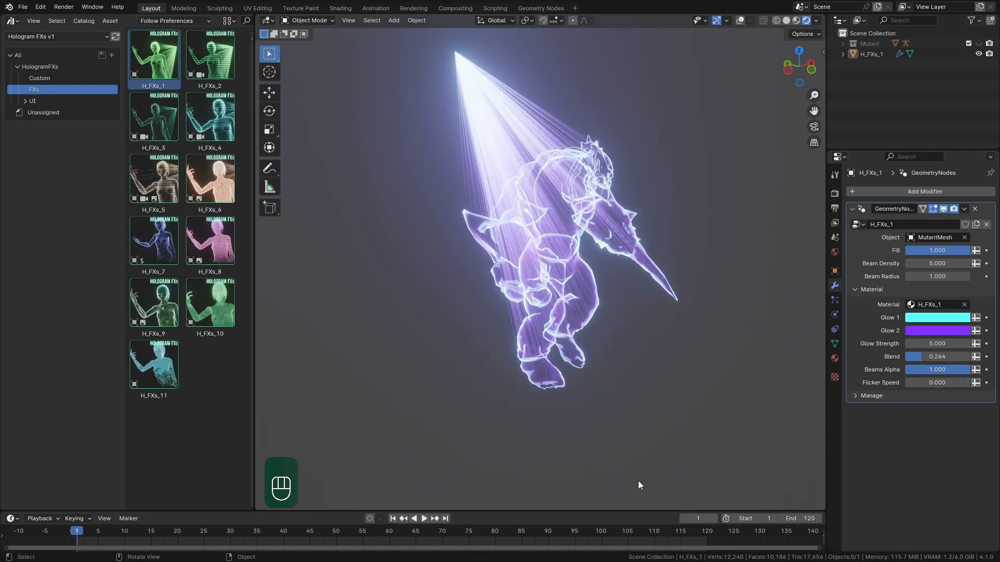
left_click(422, 519)
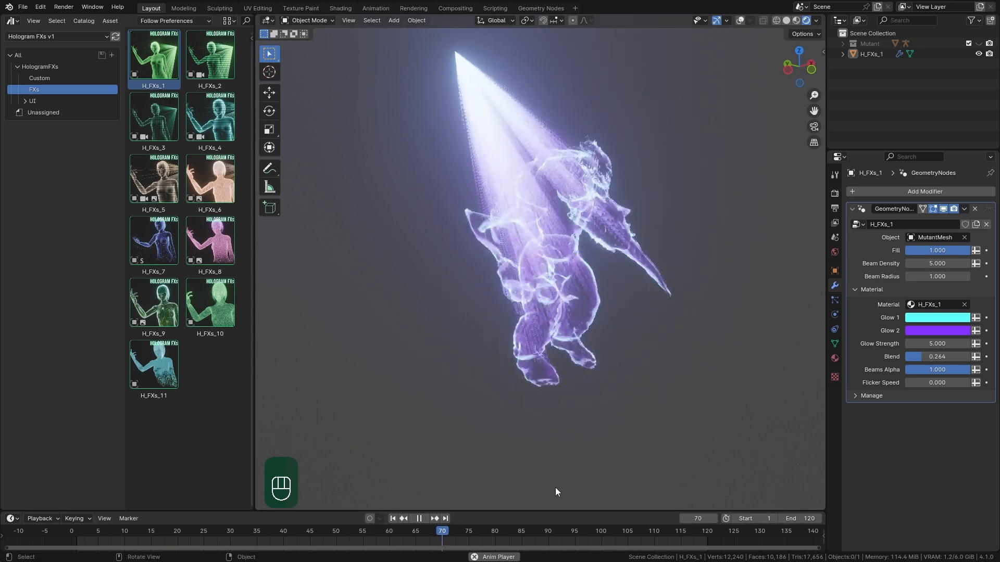
left_click(420, 520)
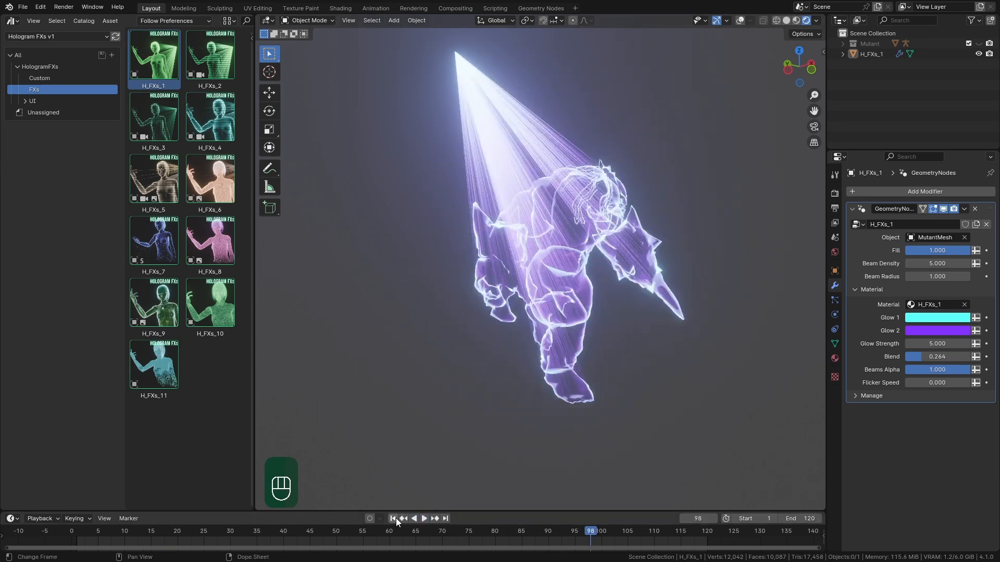
left_click(394, 518)
Set the scene's color management View Transform to AgX and check the hologram's look
left_click(834, 195)
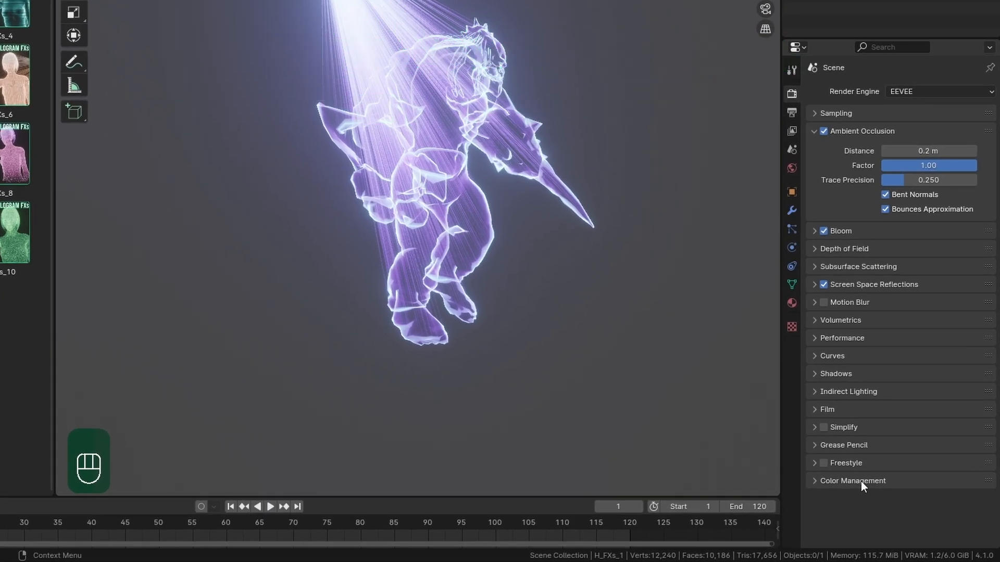
left_click(861, 481)
scroll(860, 481, "down", 3)
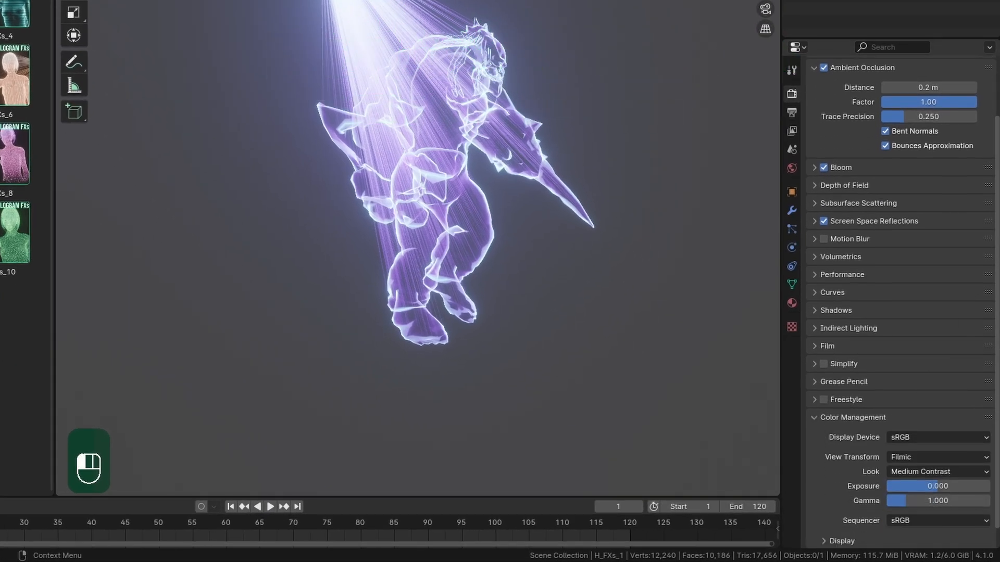
scroll(933, 431, "down", 1)
left_click(903, 440)
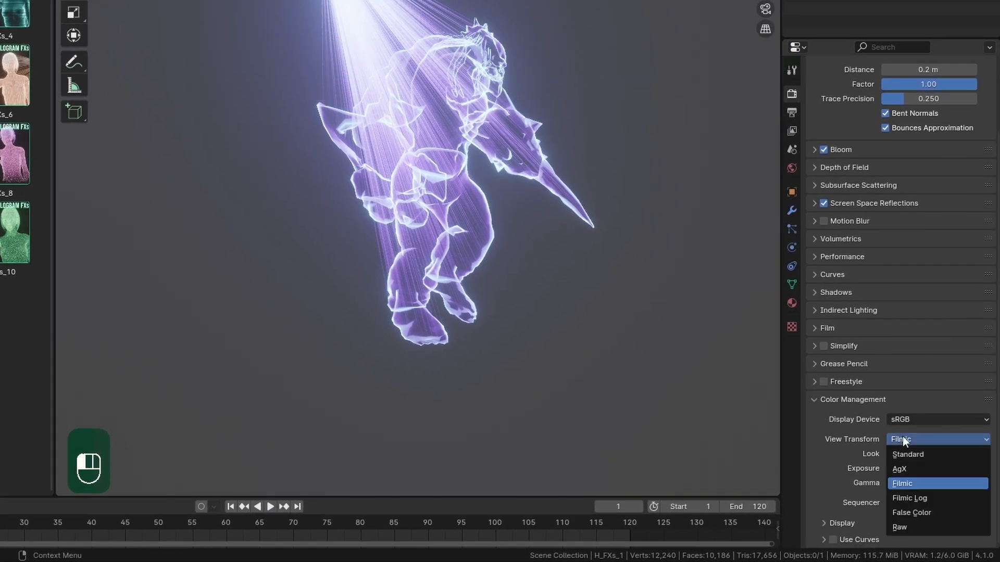
left_click(926, 471)
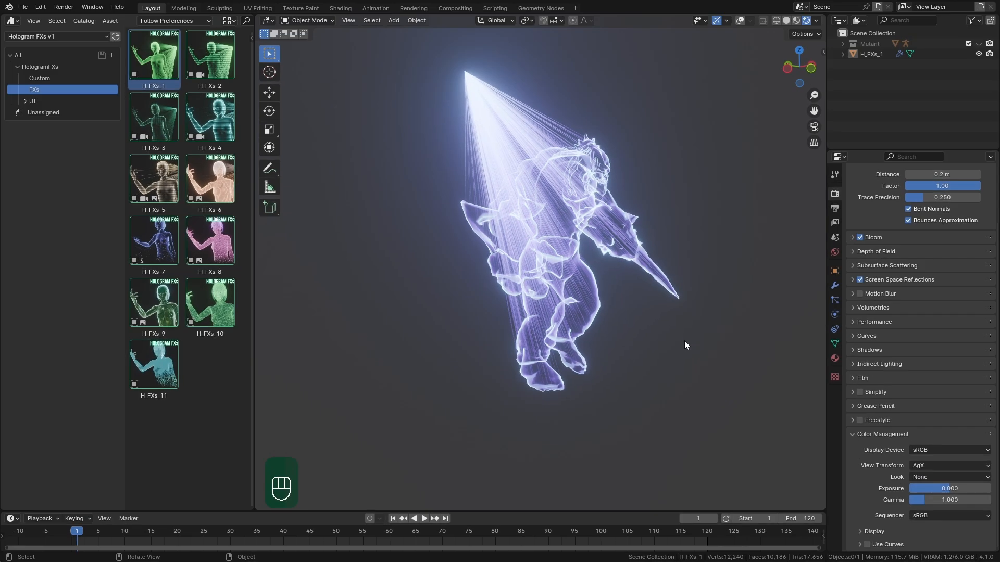
middle_click_drag(600, 281, 619, 289)
middle_click_drag(698, 349, 703, 348)
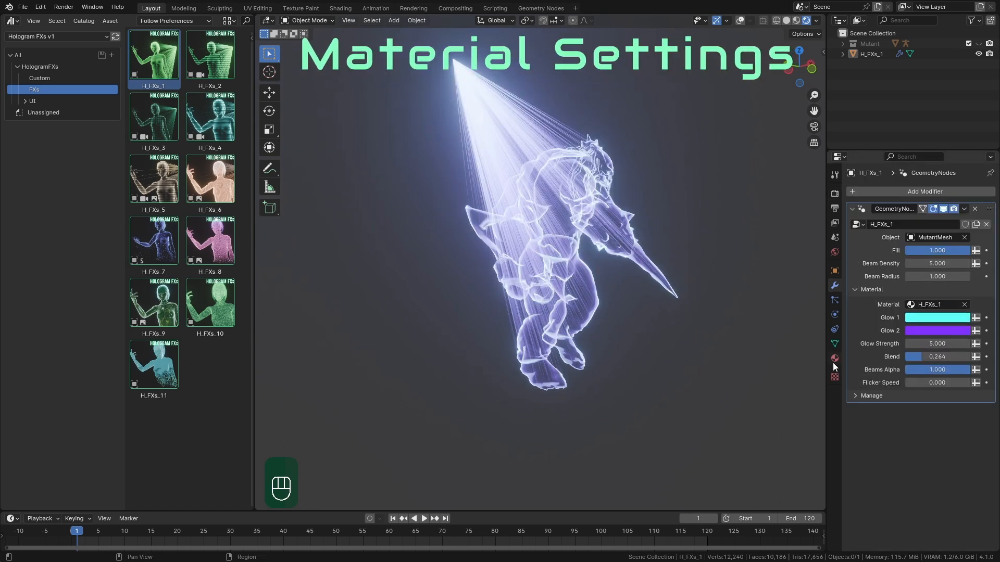
Test toggling Show Backface and Backface Culling on the H_FXs_1 material, restoring both options
left_click(835, 361)
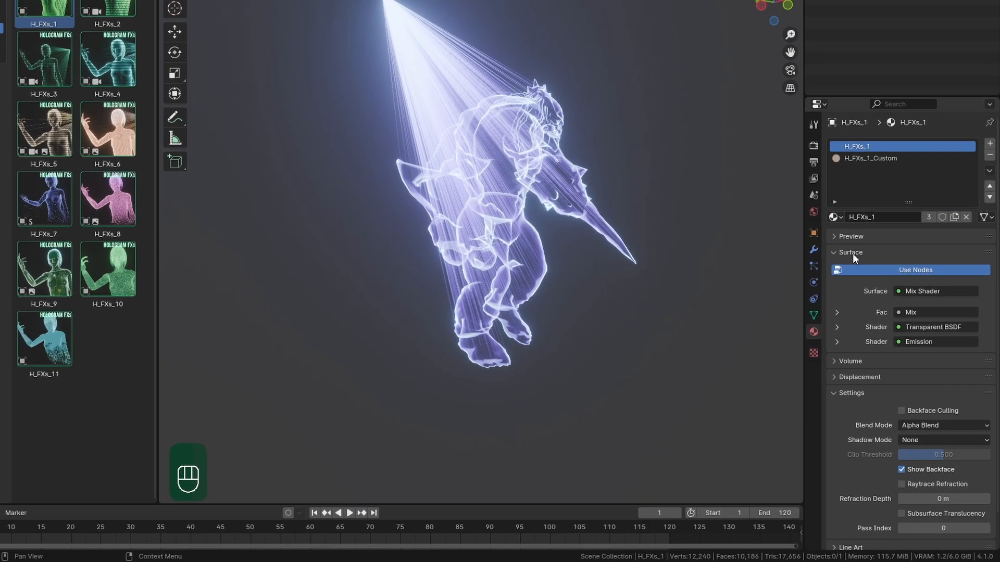
left_click(868, 288)
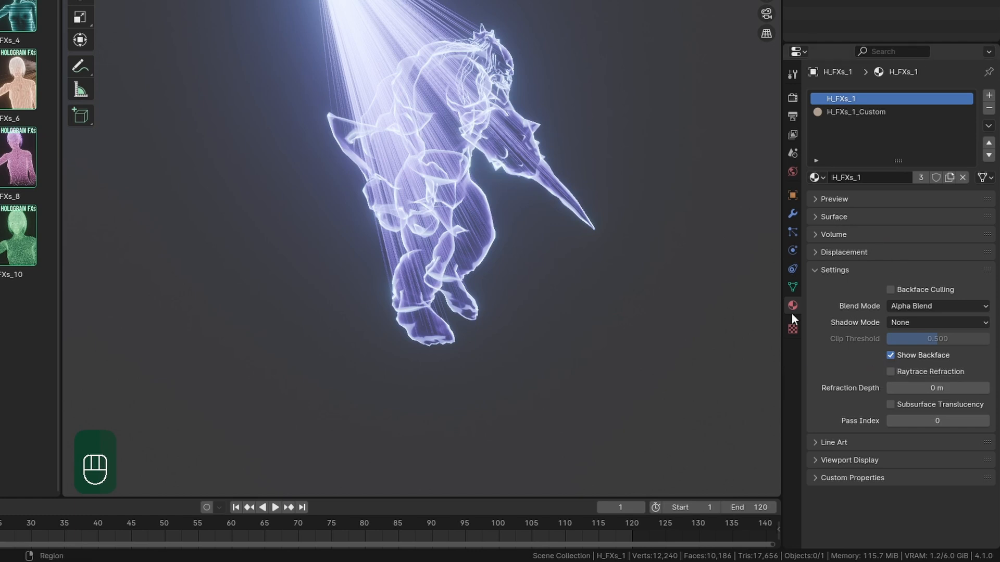
left_click(890, 356)
left_click(889, 356)
left_click(890, 291)
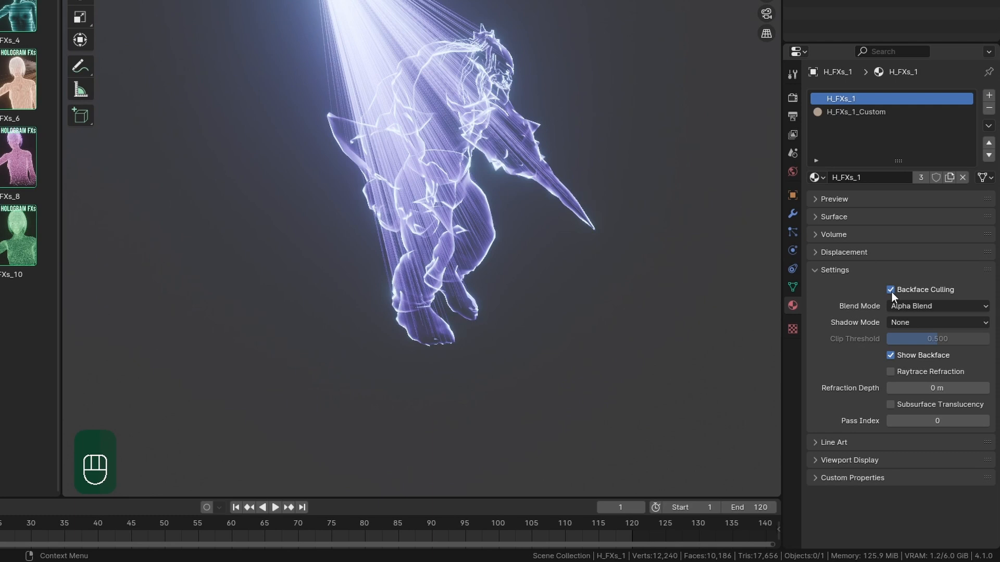
left_click(891, 290)
Try the Alpha Clip and Alpha Hashed blend modes on the H_FXs_1 material and restore Alpha Blend
left_click(936, 307)
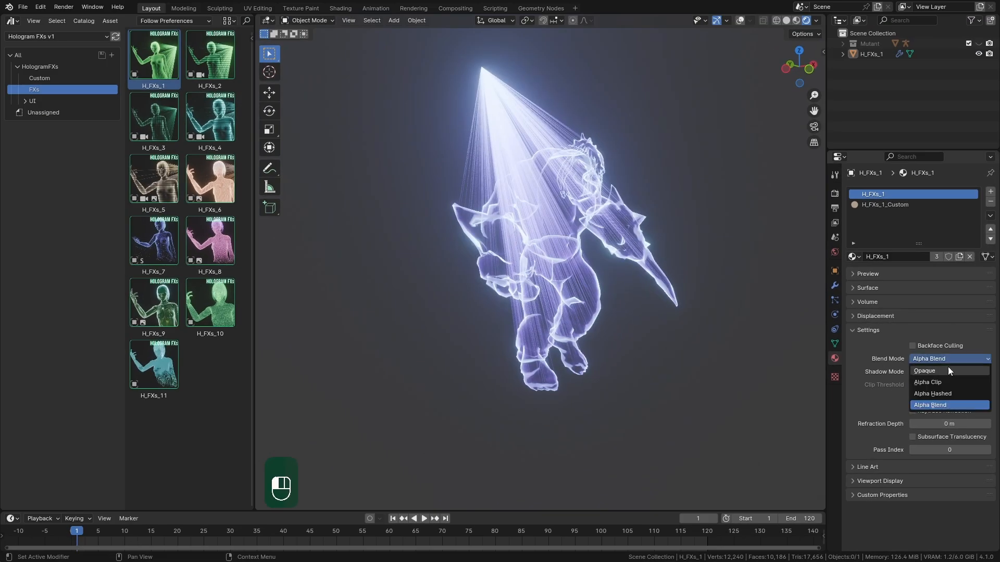
left_click(944, 381)
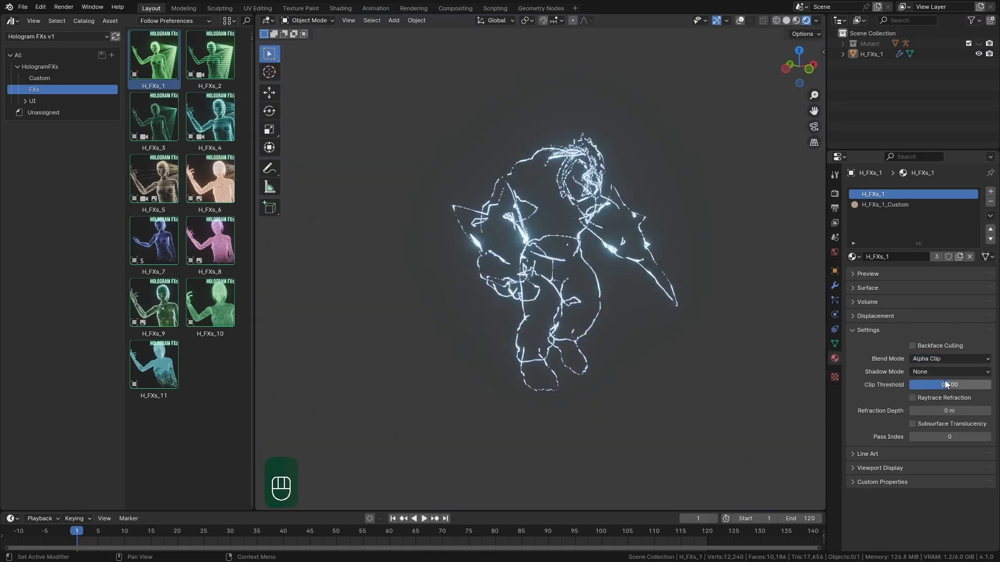
left_click(945, 358)
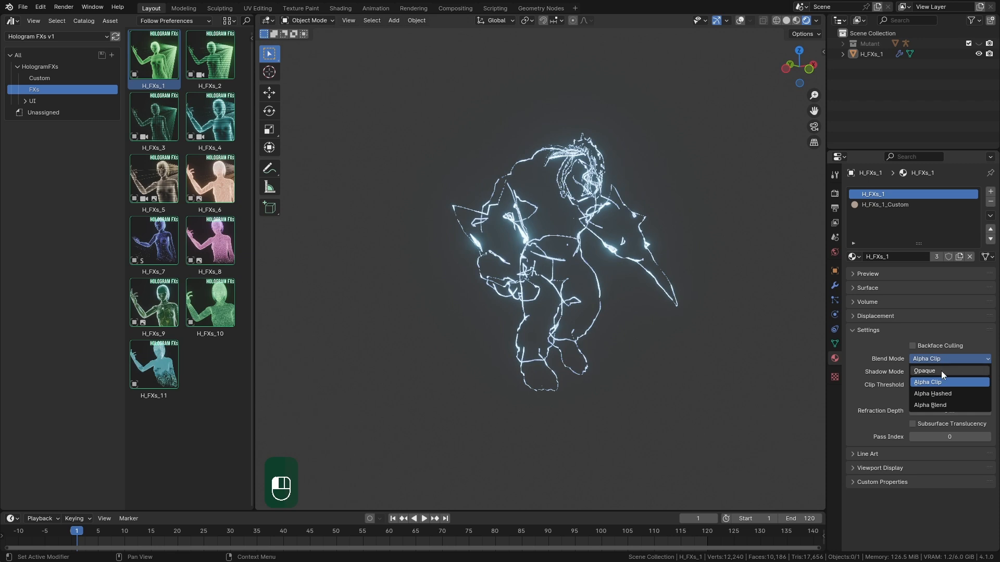
left_click(942, 395)
middle_click_drag(677, 354, 690, 354)
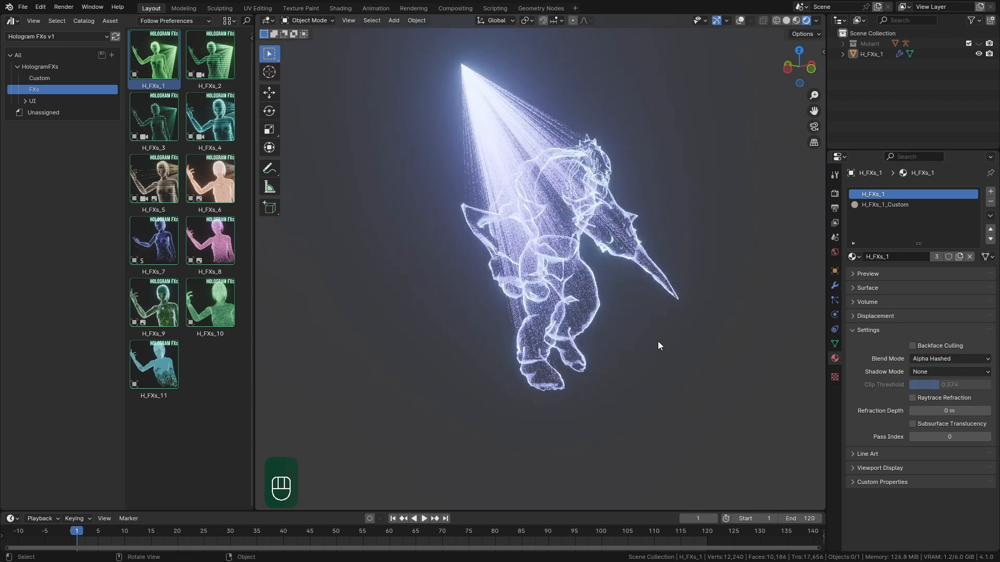
scroll(658, 342, "up", 2)
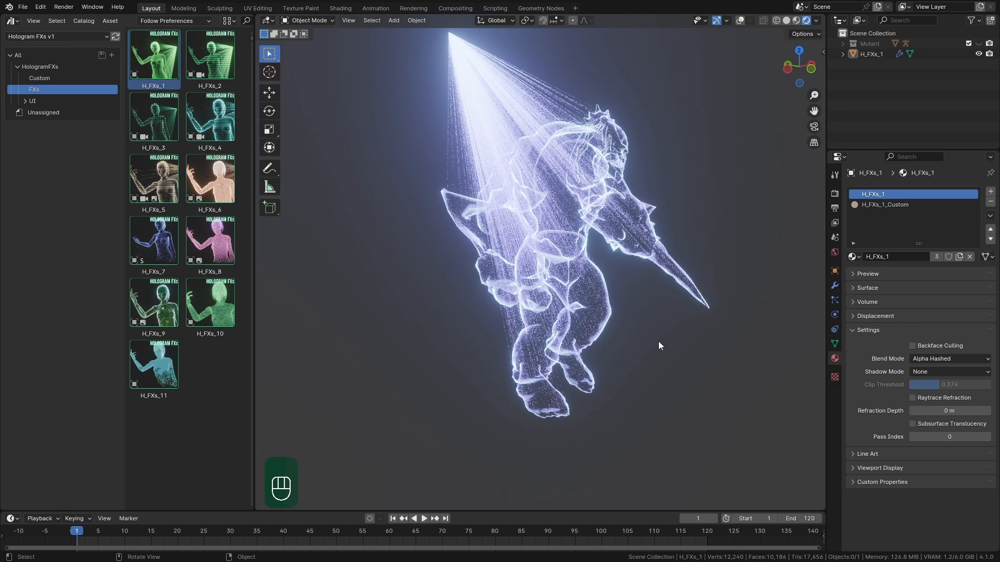
left_click(927, 360)
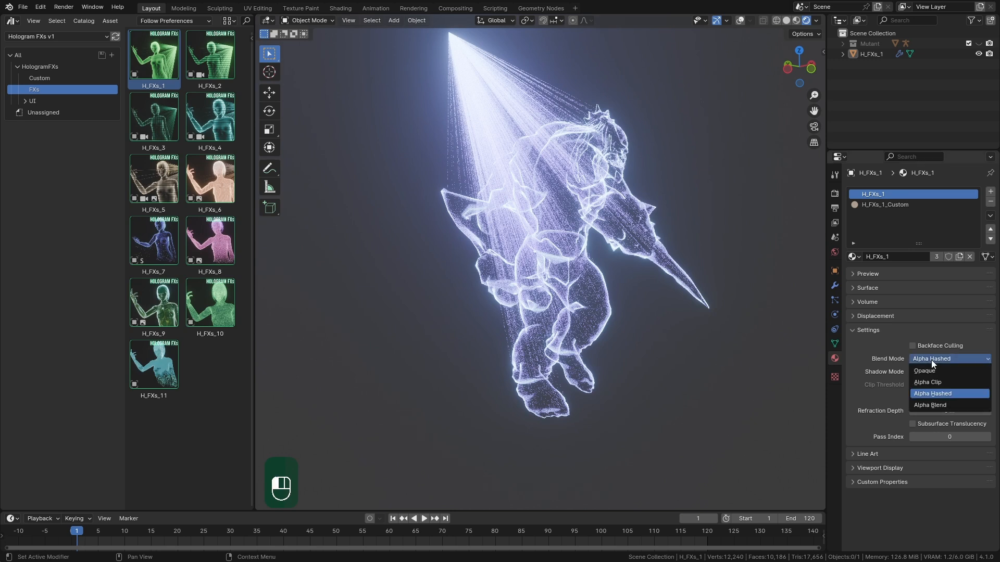
left_click(934, 403)
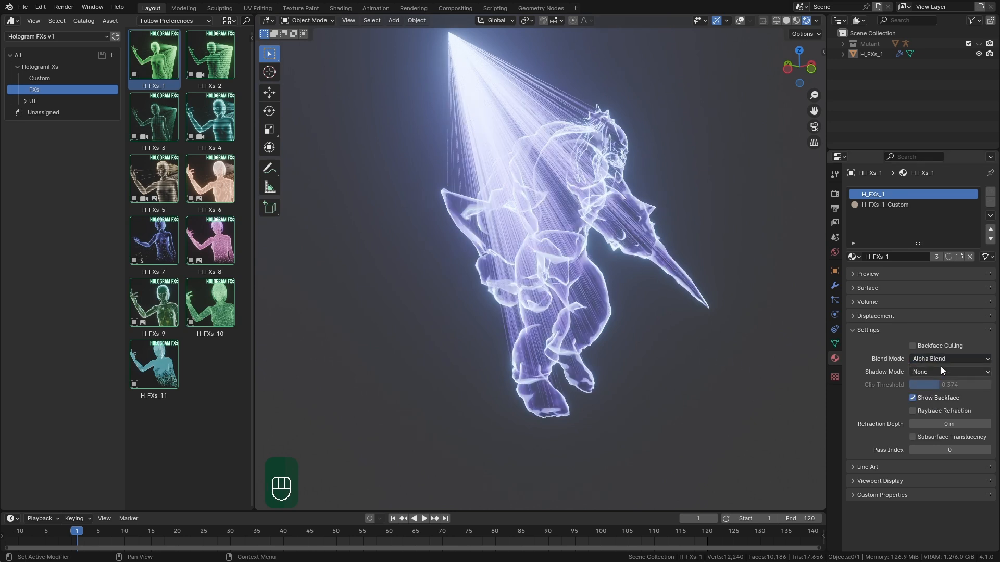
scroll(761, 342, "down", 1)
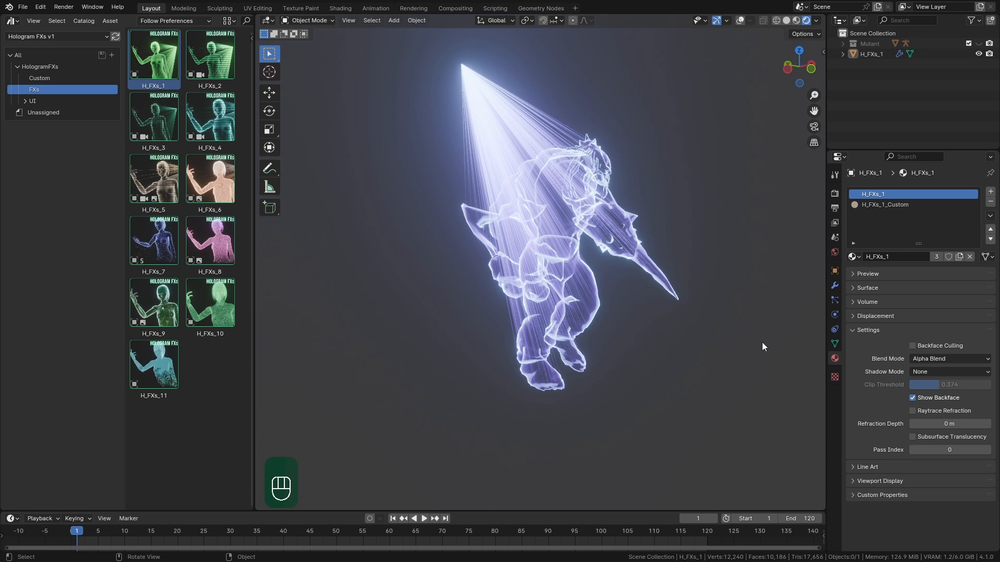
left_click(834, 285)
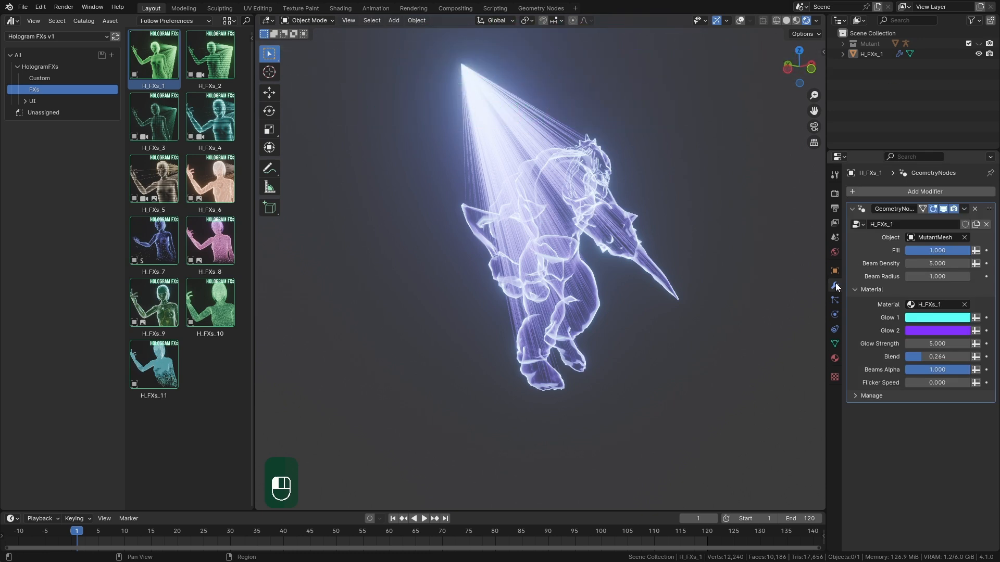
middle_click_drag(654, 292, 632, 329, "shift")
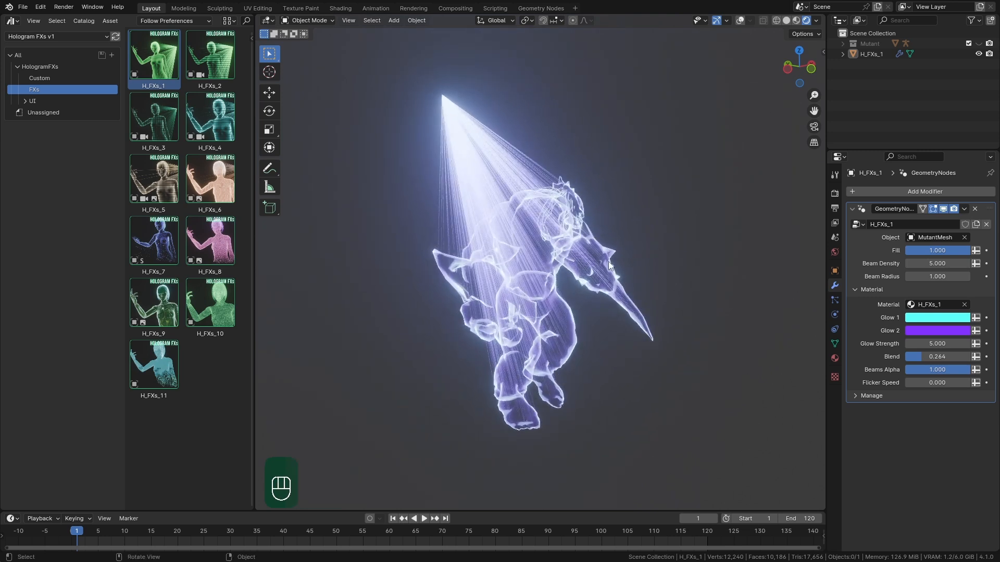
middle_click_drag(608, 340, 614, 337)
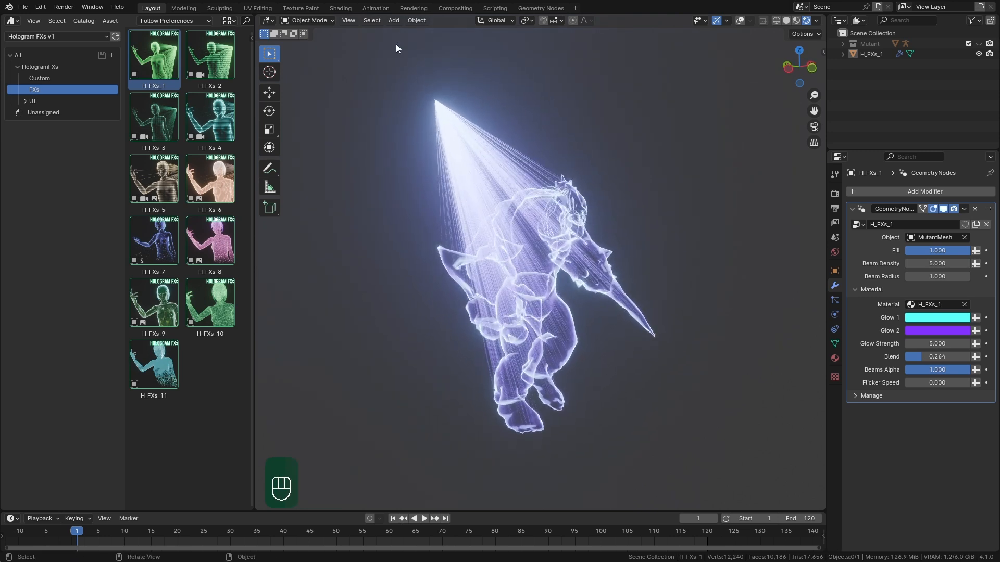
Switch to the Shading workspace, widen the node editor, and examine the full node tree of the H_FXs_1 material
left_click(339, 9)
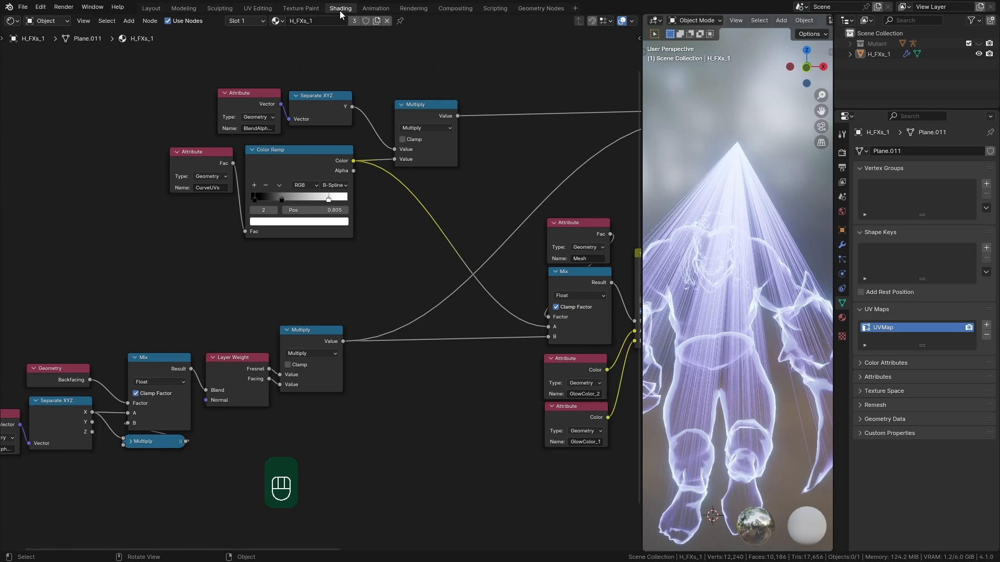
left_click_drag(640, 174, 602, 187)
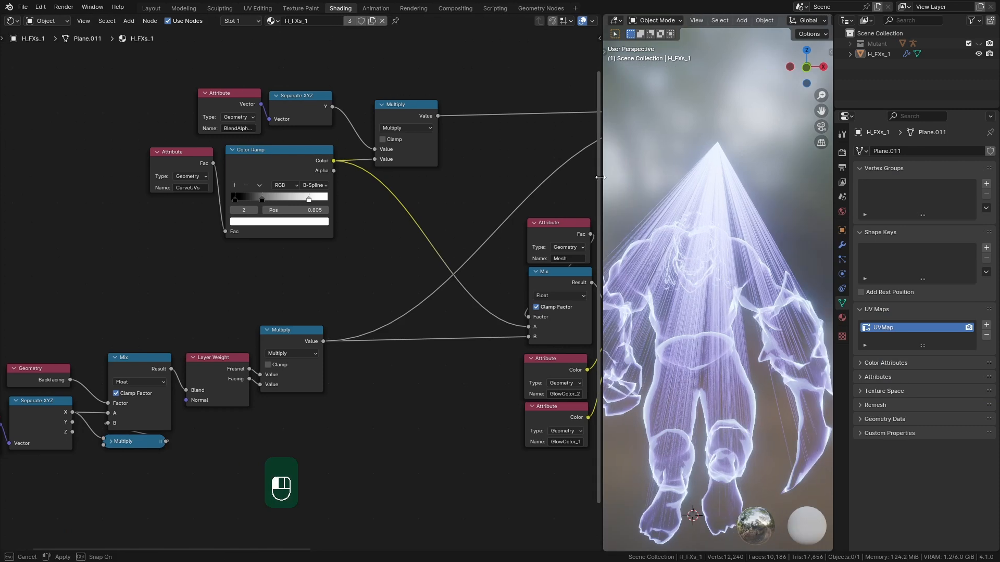
key("Home")
middle_click_drag(516, 309, 410, 283, "shift")
scroll(673, 339, "down", 2)
middle_click_drag(674, 338, 728, 349)
middle_click_drag(728, 349, 721, 329, "shift")
left_click_drag(554, 385, 59, 125)
left_click(350, 334)
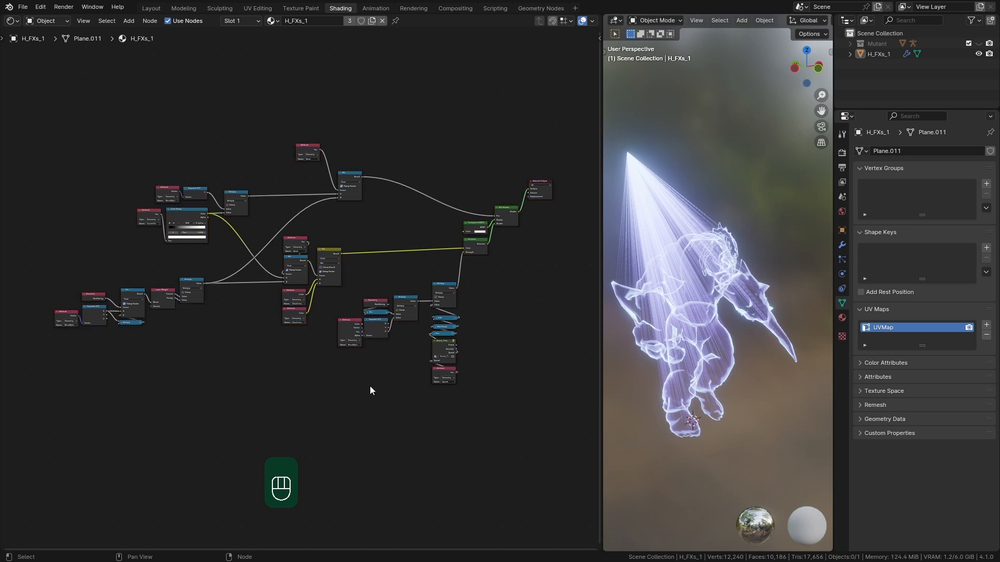
middle_click_drag(370, 385, 385, 334, "ctrl")
middle_click_drag(482, 368, 484, 401, "ctrl")
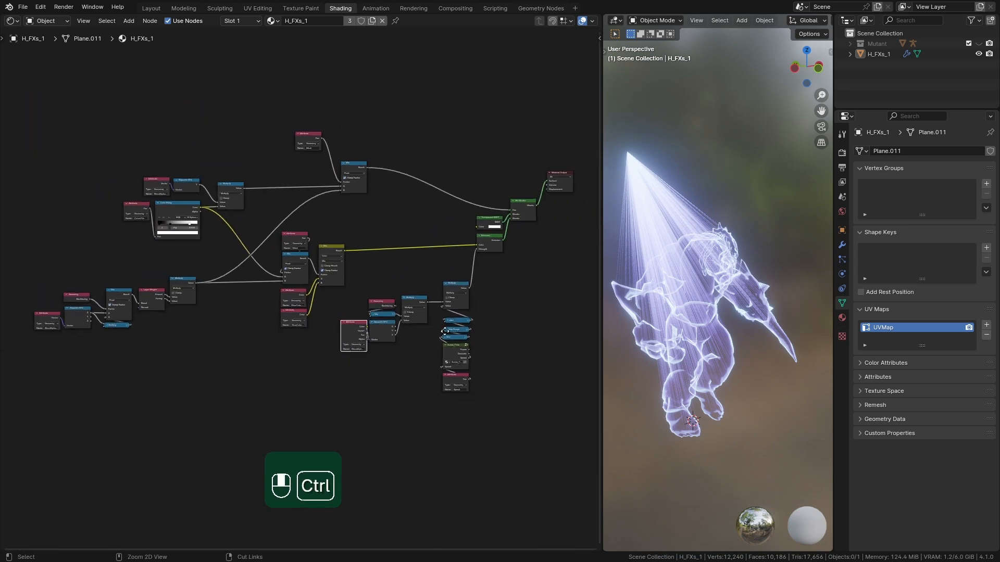
Select the H_FXs_1_Custom material slot and examine its labelled attribute node frames
left_click(842, 244)
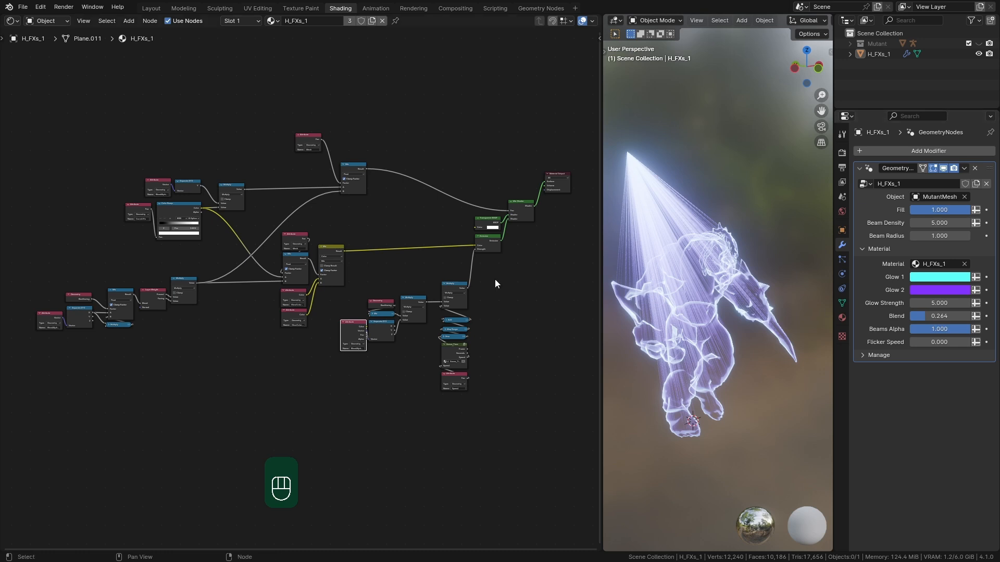
middle_click_drag(692, 326, 717, 320)
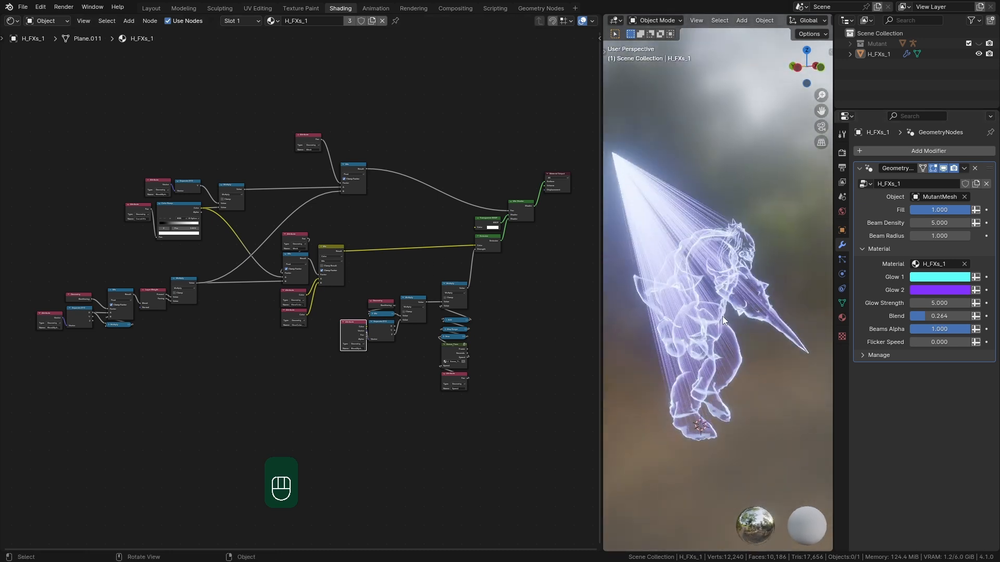
left_click(842, 318)
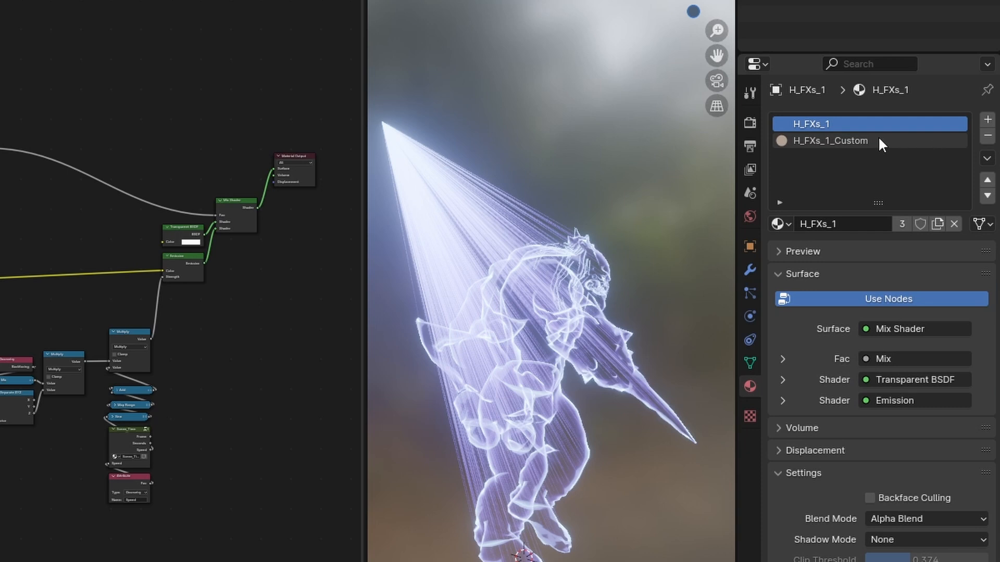
left_click(848, 138)
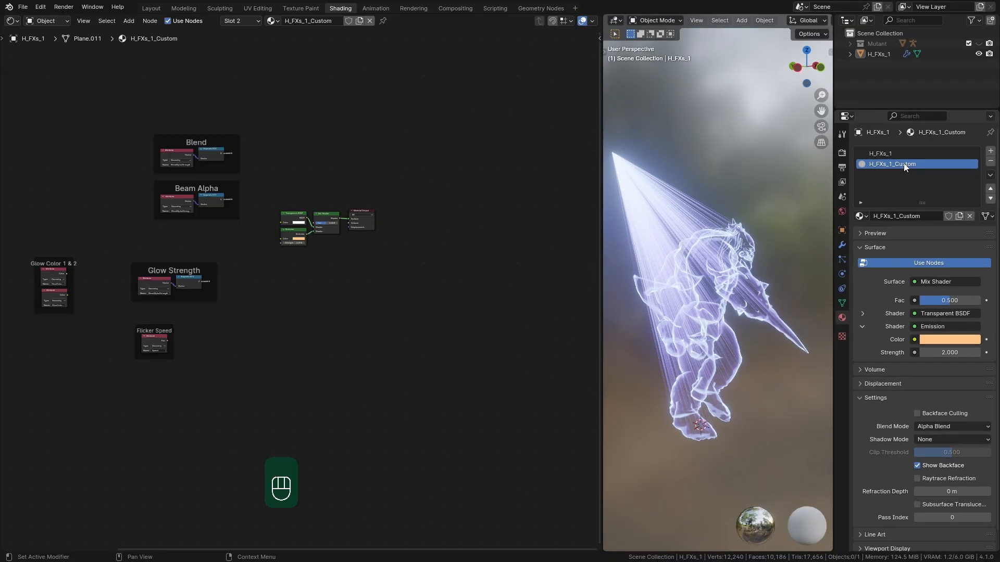
scroll(492, 293, "down", 2)
scroll(346, 310, "up", 4)
middle_click_drag(347, 310, 387, 307)
scroll(290, 282, "up", 1)
Assign H_FXs_1_Custom as the material in the hologram's geometry nodes modifier and inspect its shader and attribute nodes
left_click(841, 245)
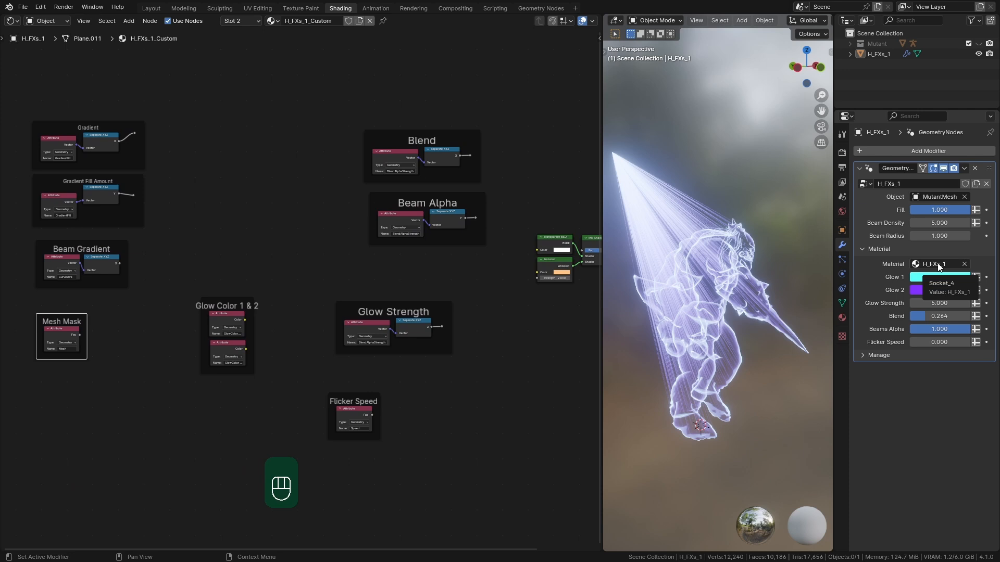
left_click(938, 265)
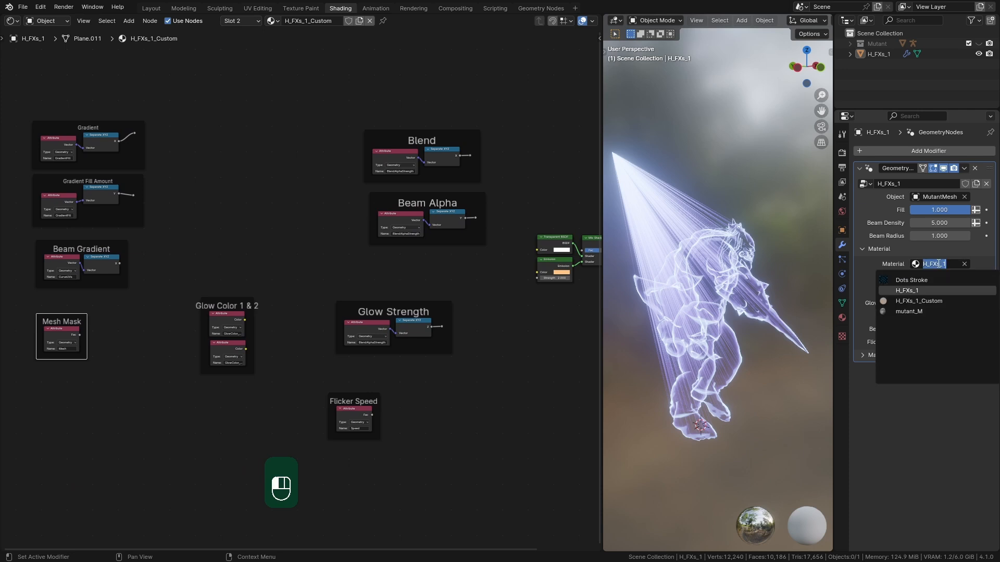
left_click(937, 301)
middle_click_drag(524, 305, 424, 314)
scroll(486, 339, "up", 2)
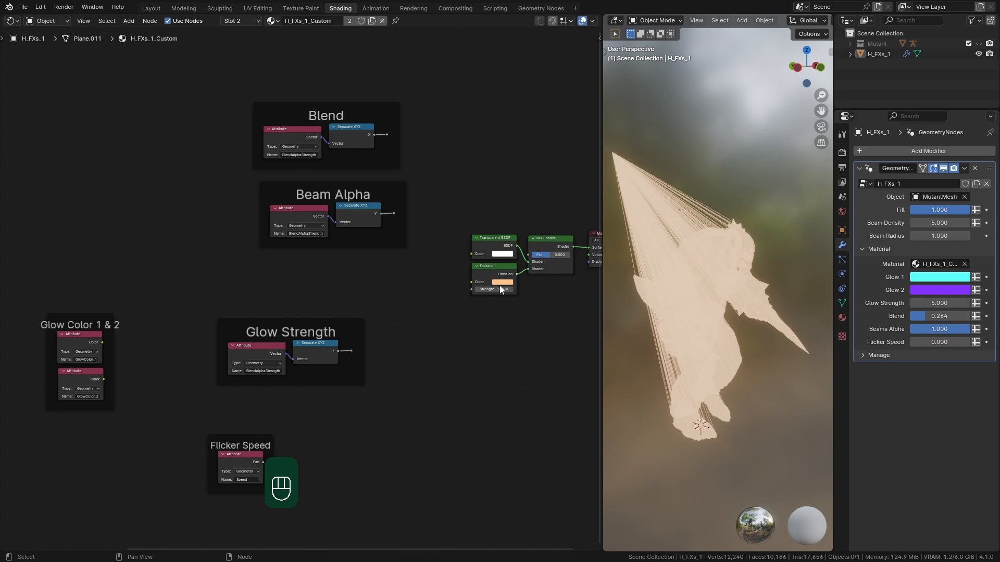
scroll(350, 315, "down", 3)
middle_click_drag(272, 331, 514, 329)
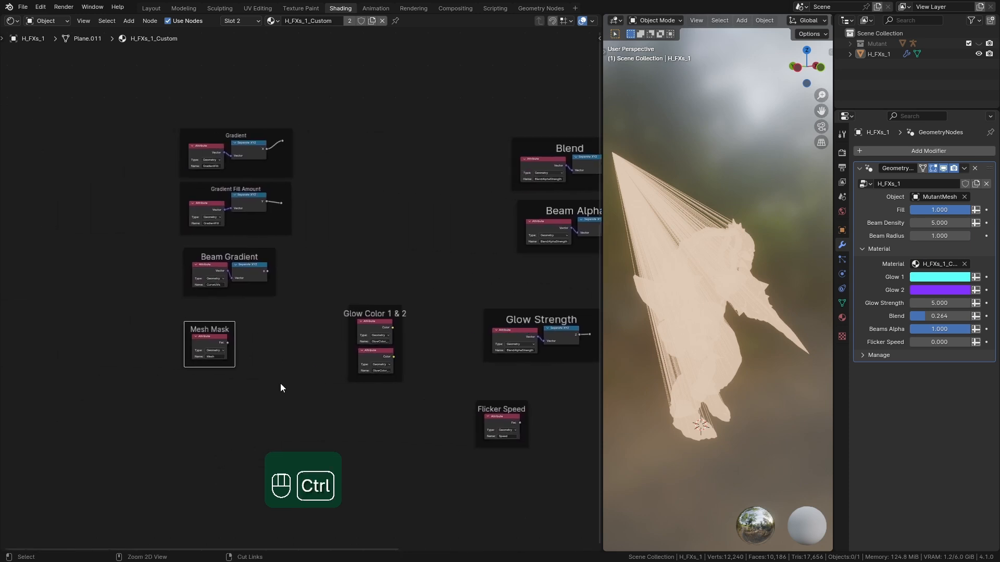
middle_click_drag(280, 388, 272, 359, "ctrl")
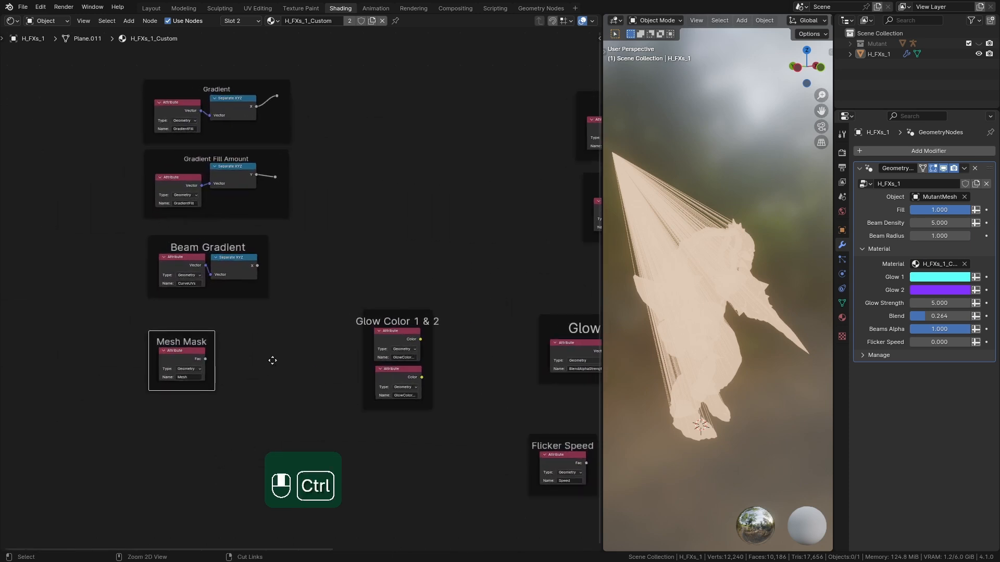
Preview the Mesh Mask, Gradient, Gradient Fill Amount and Beam Gradient attribute outputs of H_FXs_1_Custom on the hologram
left_click(187, 354, "ctrl+shift")
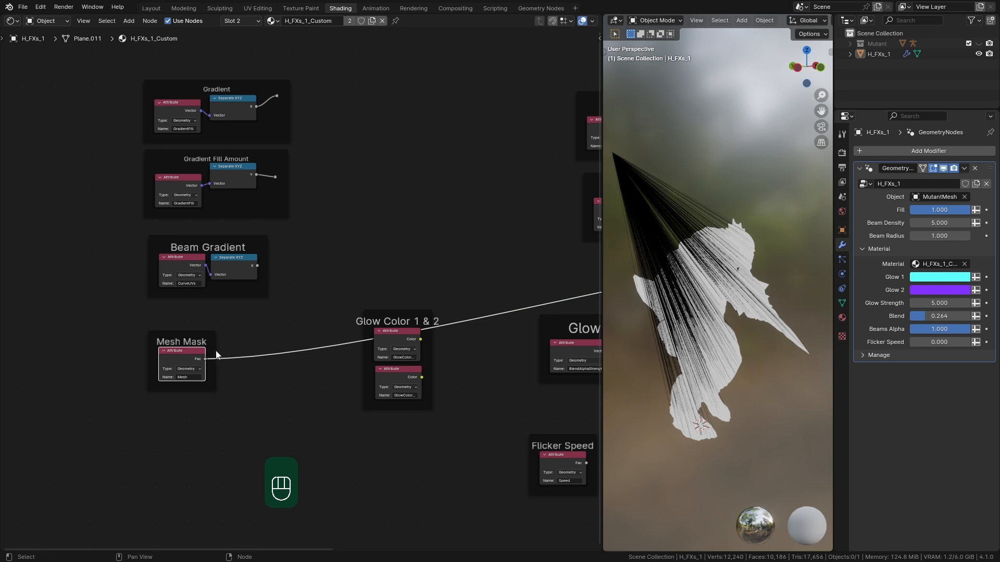
scroll(404, 298, "down", 2)
scroll(420, 312, "down", 3, "ctrl")
middle_click_drag(663, 367, 692, 338)
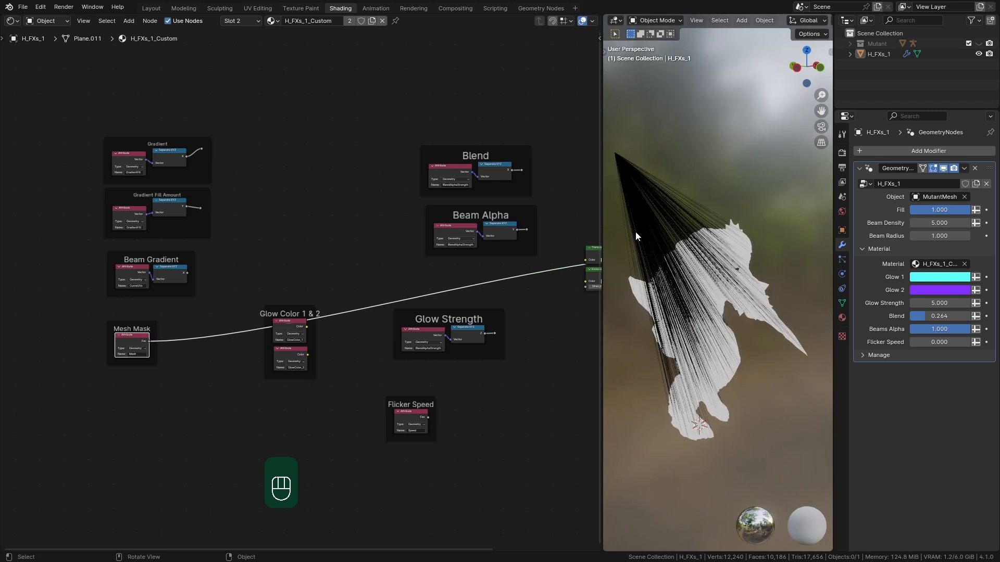
scroll(226, 299, "up", 1)
left_click(185, 125, "ctrl+shift")
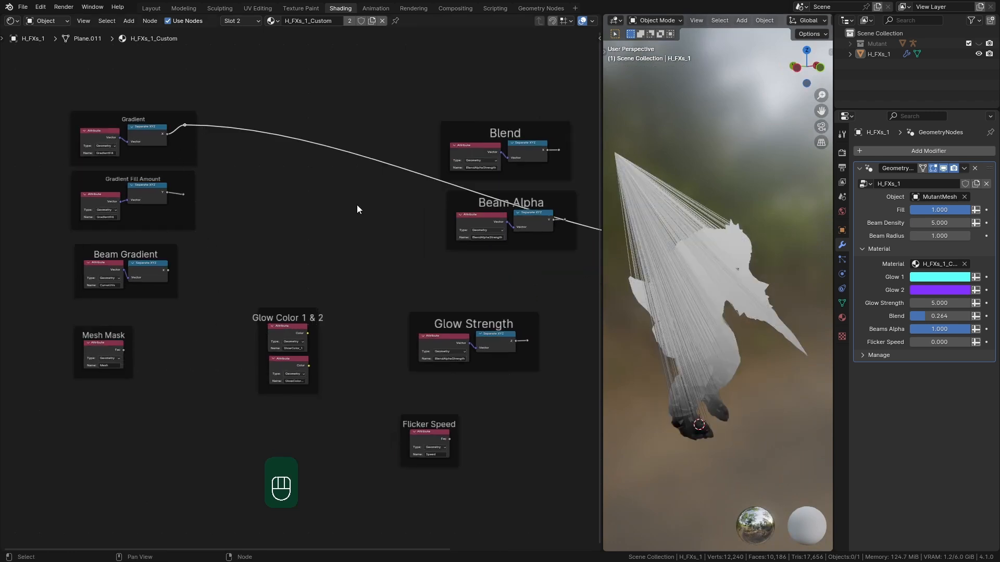
left_click(183, 195, "ctrl+shift")
left_click(166, 270, "ctrl+shift")
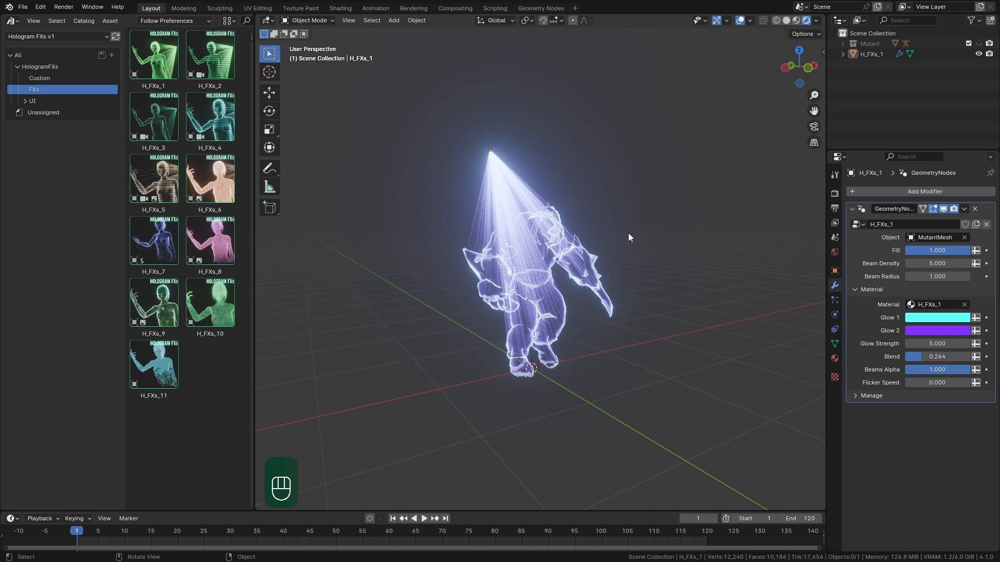
Hide H_FXs_1 and add the H_FXs_4 hologram asset to the scene with MutantMesh as its target object
left_click(978, 54)
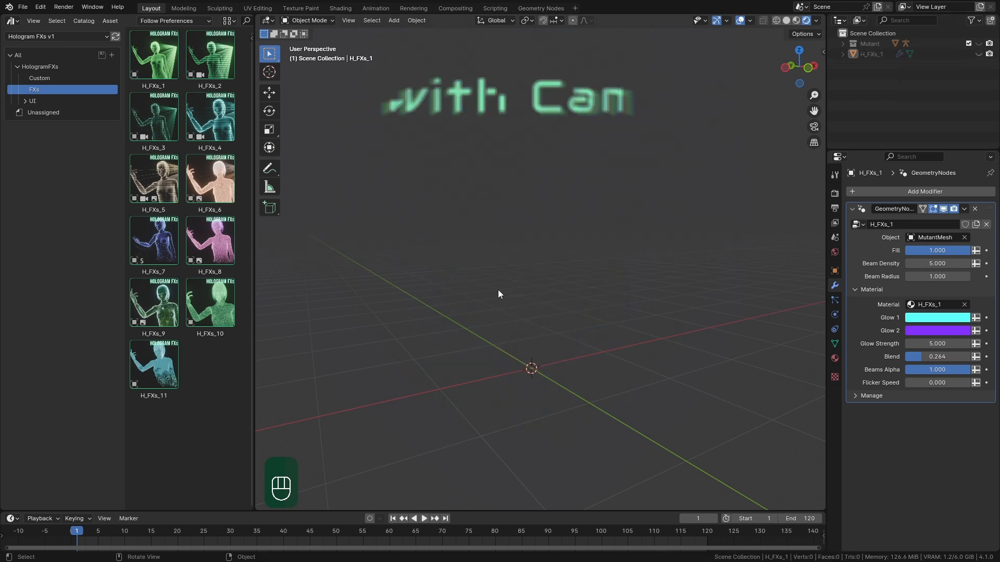
left_click_drag(222, 129, 445, 338)
left_click(935, 237)
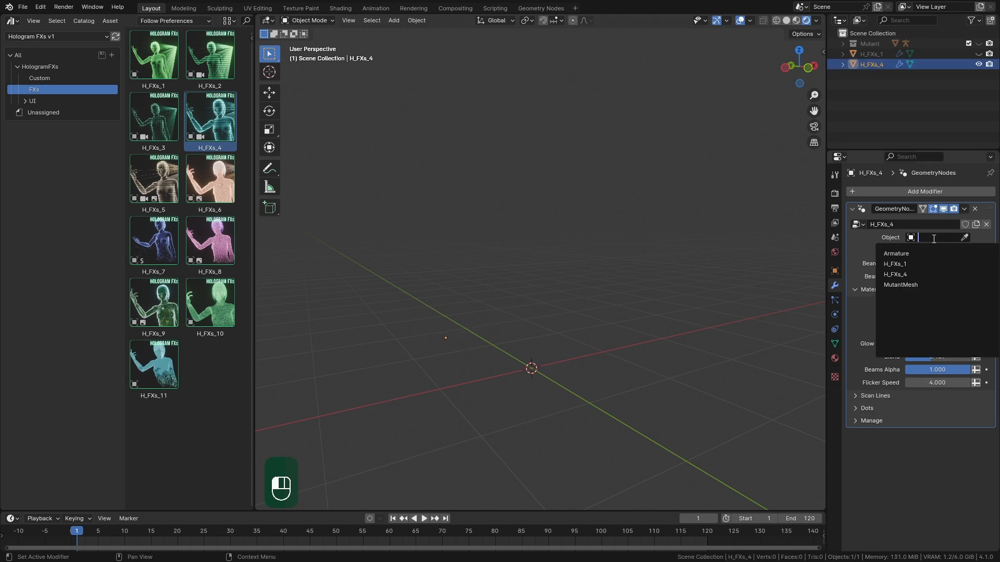
left_click(927, 285)
middle_click_drag(541, 365, 568, 380)
Enable Show Backface in the H_FXs_4 material settings
left_click(834, 359)
left_click(912, 397)
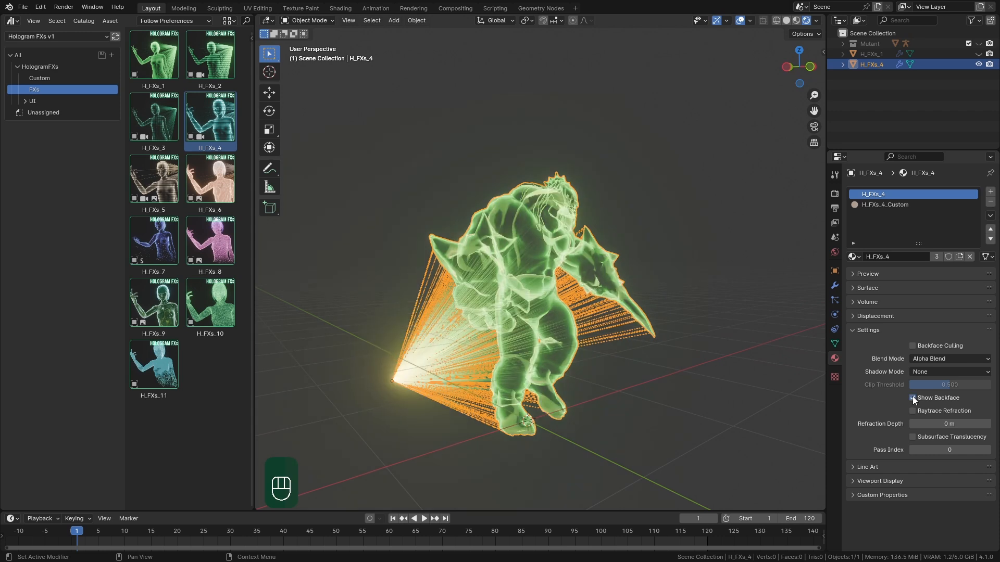
left_click(754, 365)
Move the H_FXs_4 beam origin away from the character to a point behind and above its back
middle_click_drag(754, 364, 713, 338)
key("g")
left_click(336, 399)
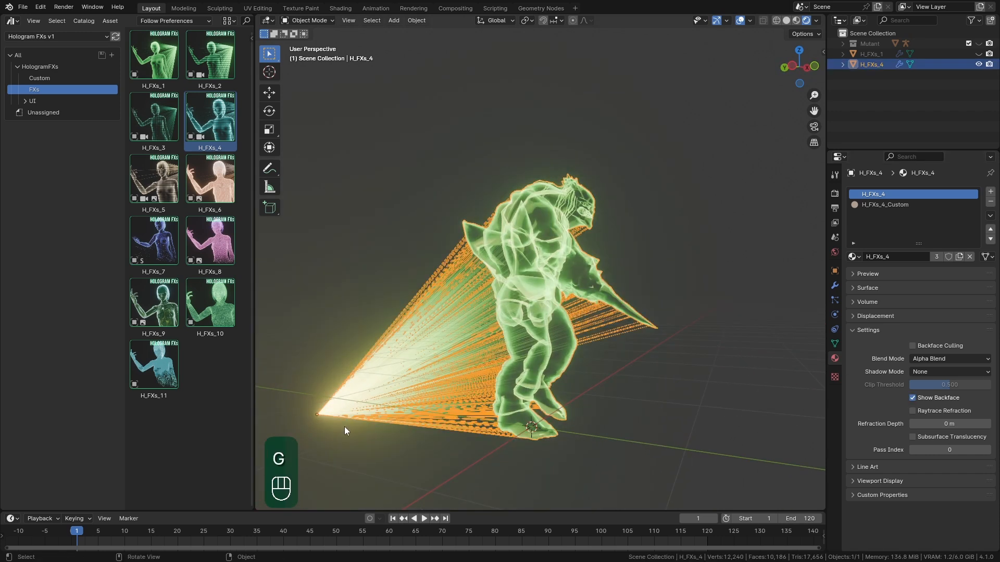
key("g")
left_click(335, 213)
left_click(724, 260)
mouse_move(723, 260)
middle_mouse_down()
mouse_move(717, 269)
mouse_move(722, 263)
middle_mouse_up()
mouse_move(728, 344)
middle_mouse_down()
mouse_move(701, 352)
mouse_move(719, 348)
middle_mouse_up()
Show the H_FXs_4 geometry nodes settings, collapse Material, and expand the Scan Lines and Dots groups
left_click(835, 286)
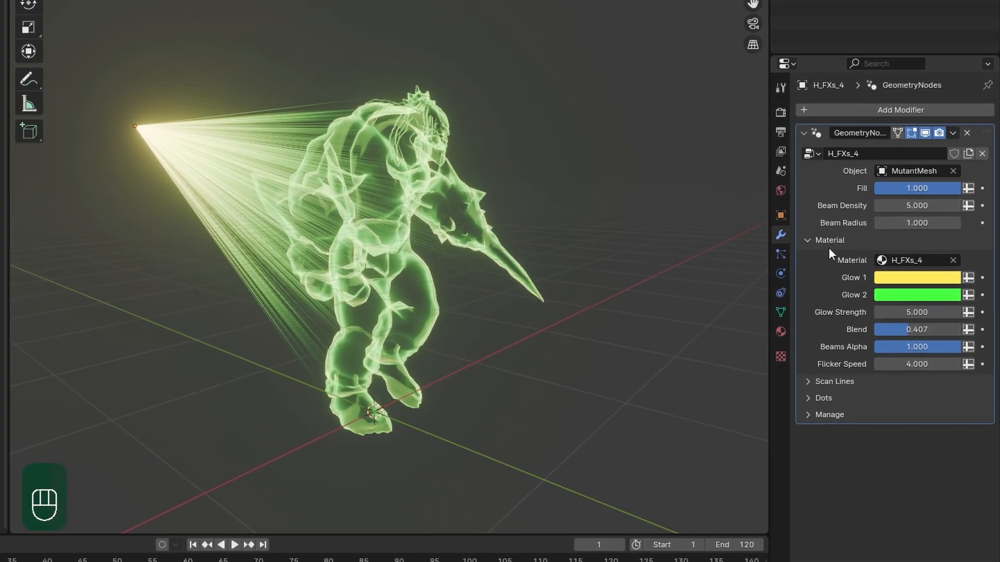
left_click(822, 240)
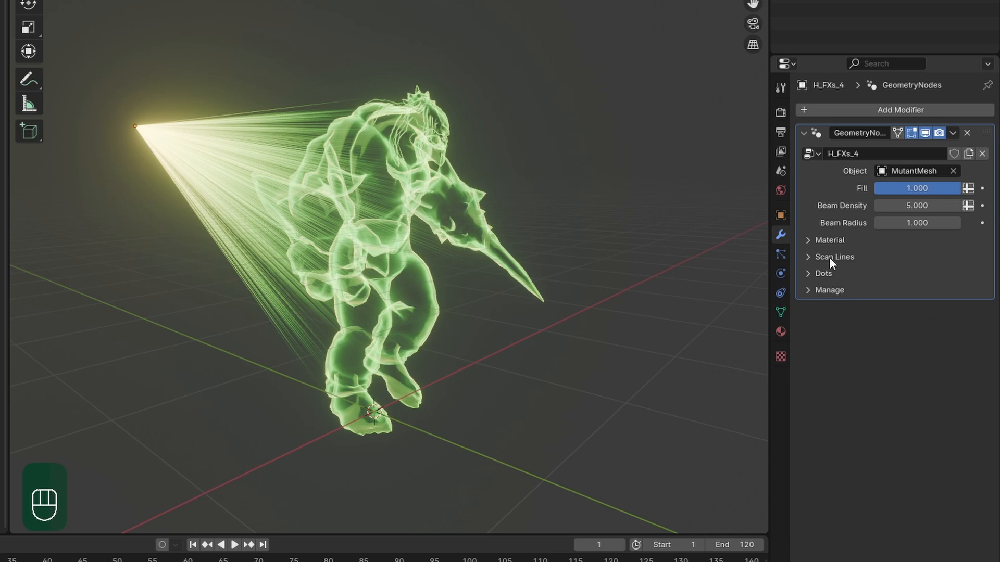
left_click(829, 258)
left_click(820, 328)
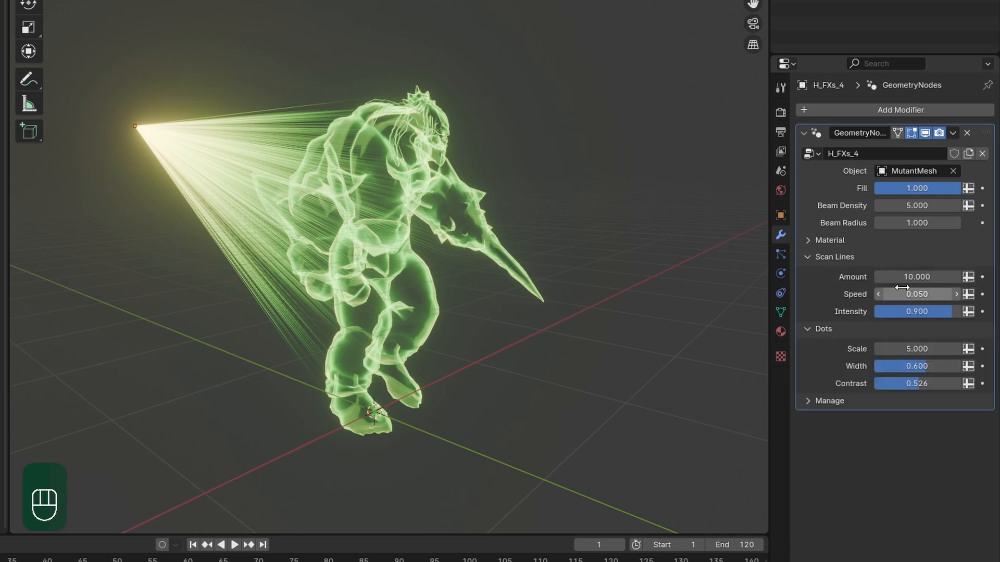
scroll(374, 319, "up", 6)
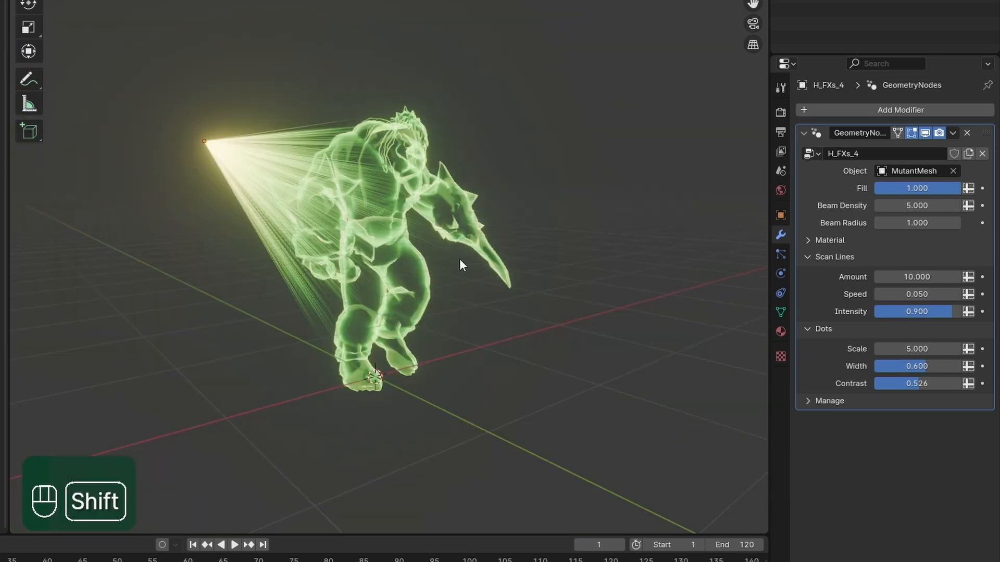
Add a camera to the scene and align it to the current view
key("shift+a")
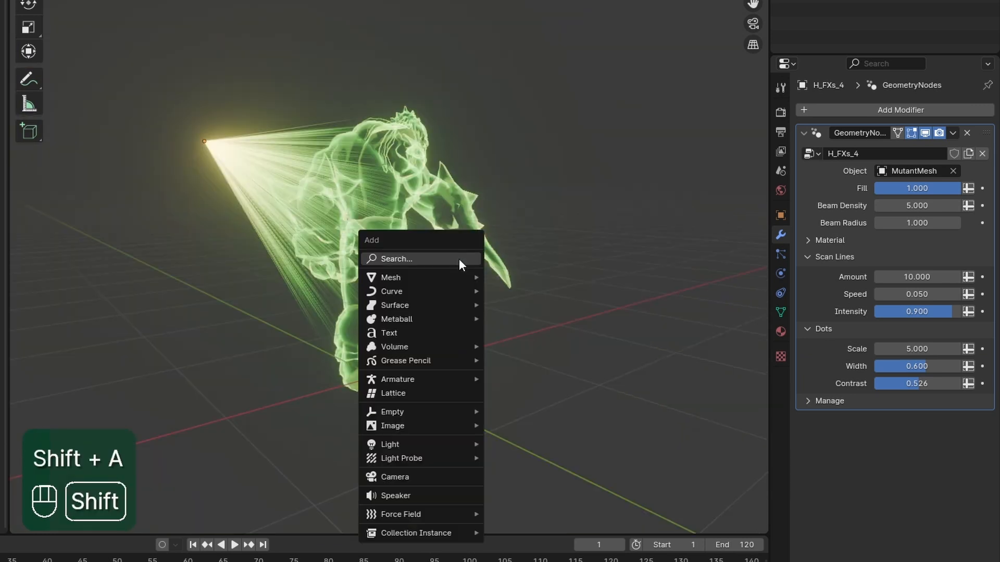
left_click(408, 474)
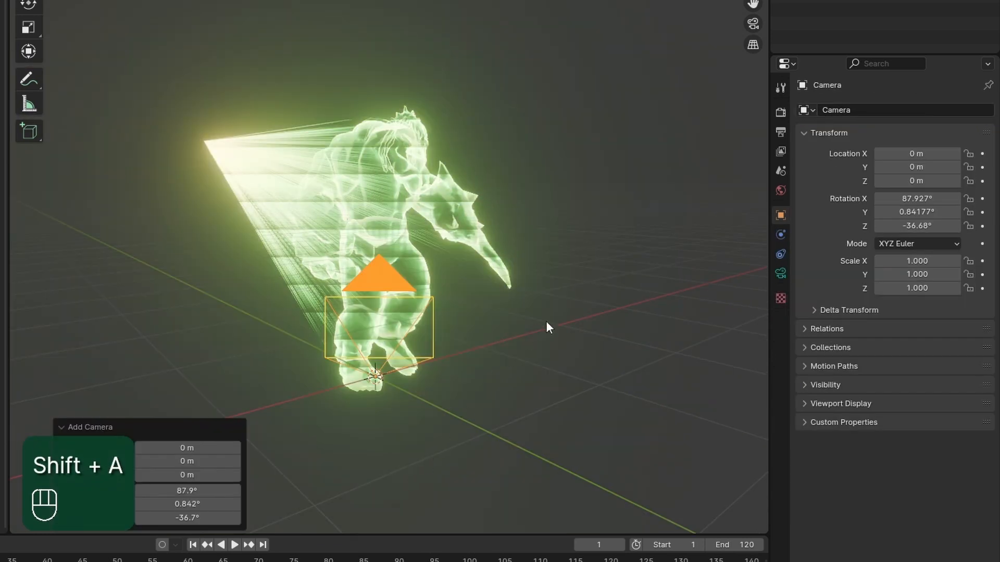
key("ctrl+alt+KP_0")
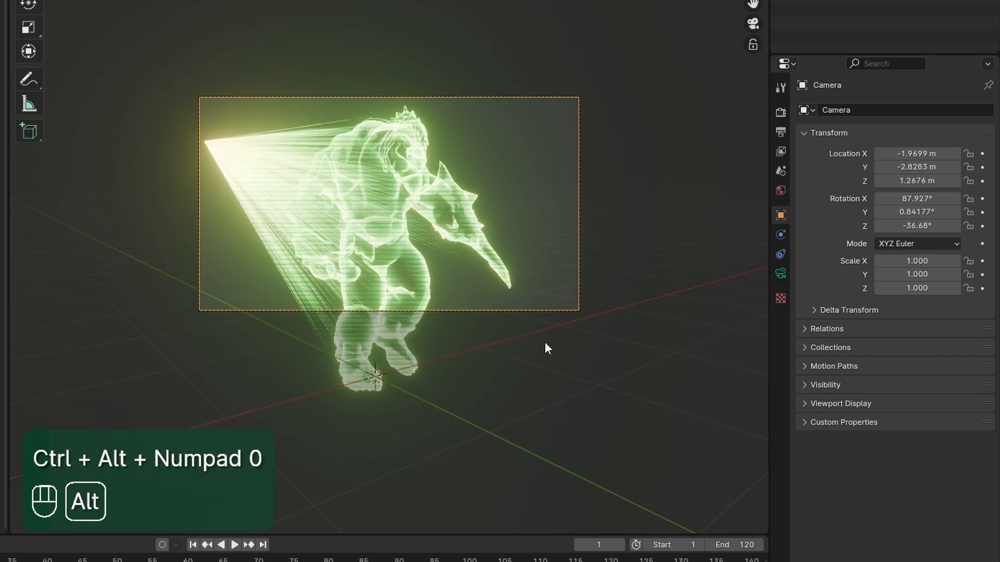
Move the camera back and reposition it to frame the hologram
key("g")
key("g")
left_click(546, 350)
key("g")
left_click(563, 357)
key("g")
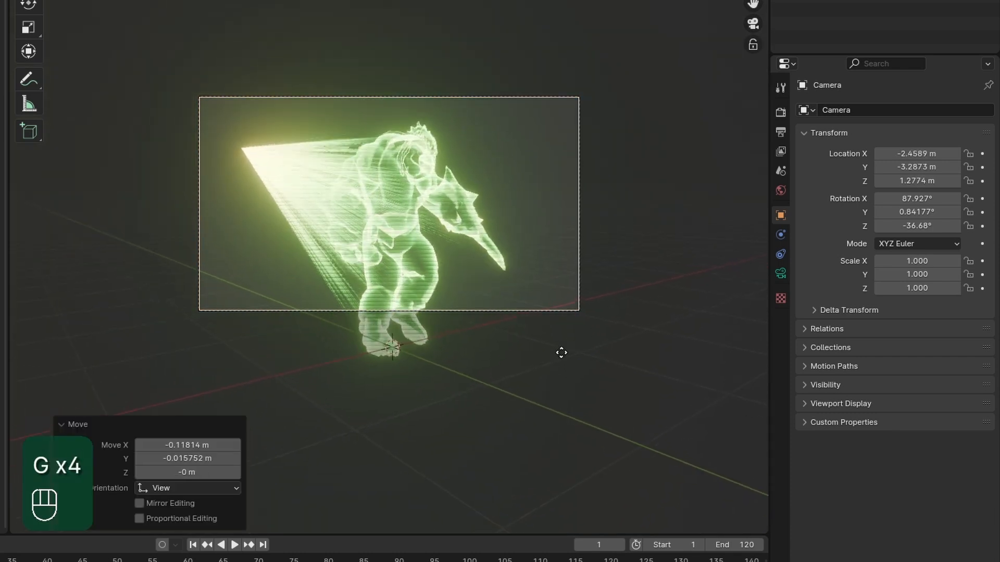
middle_click(562, 359)
left_click(556, 331)
Select the H_FXs_4 hologram and hide the viewport overlays for a close look at its surface
left_click(523, 271)
key("shift+alt+z")
middle_click_drag(570, 344, 564, 180, "ctrl")
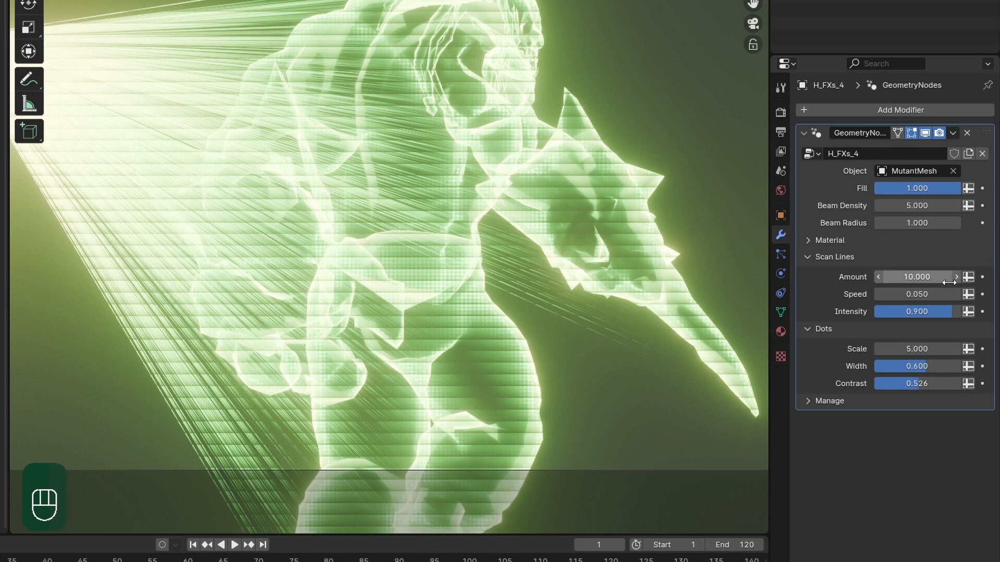
Test different Scan Lines amounts, and set amount 2, speed 0.1 and intensity 0.782
left_click(923, 281)
type("1")
key("Return")
mouse_move(916, 277)
left_mouse_down()
mouse_move(907, 277)
mouse_move(934, 277)
left_mouse_up()
left_click(916, 277)
type("10")
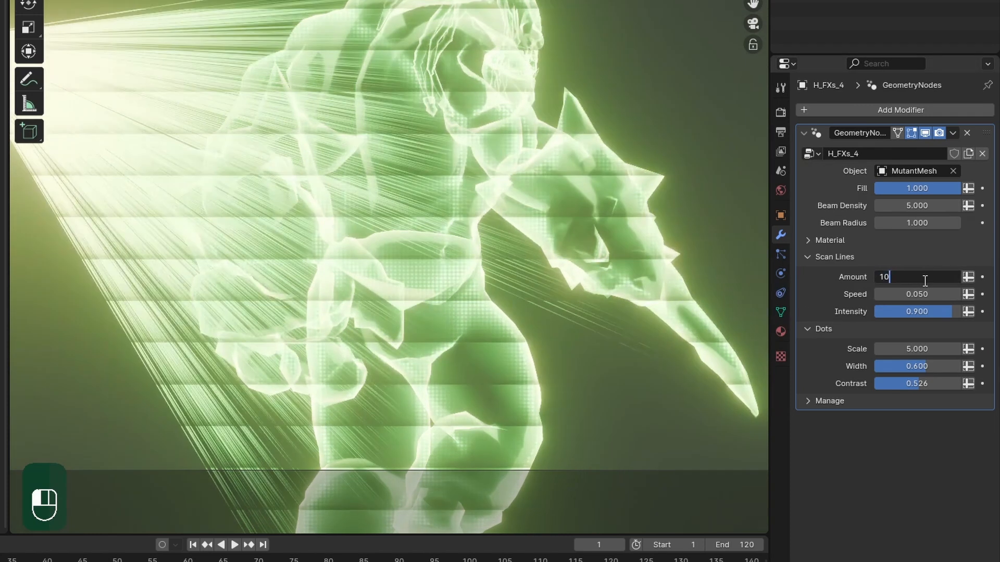
key("Return")
mouse_move(916, 312)
left_mouse_down()
mouse_move(856, 311)
mouse_move(925, 311)
left_mouse_up()
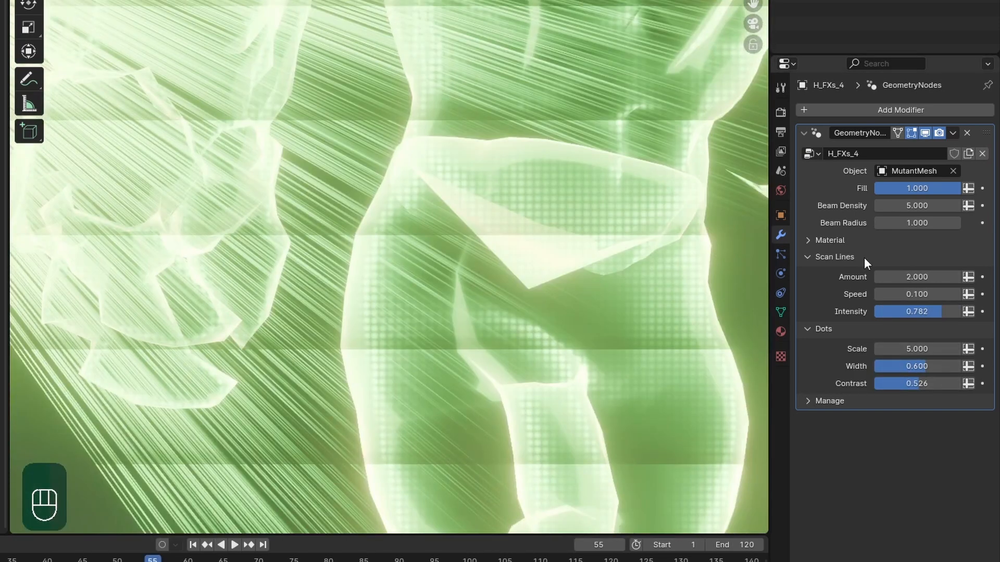
Collapse Scan Lines, set the Dots scale to 10 and width to 0.6, and adjust the Dots contrast
left_click(859, 240)
left_click(830, 240)
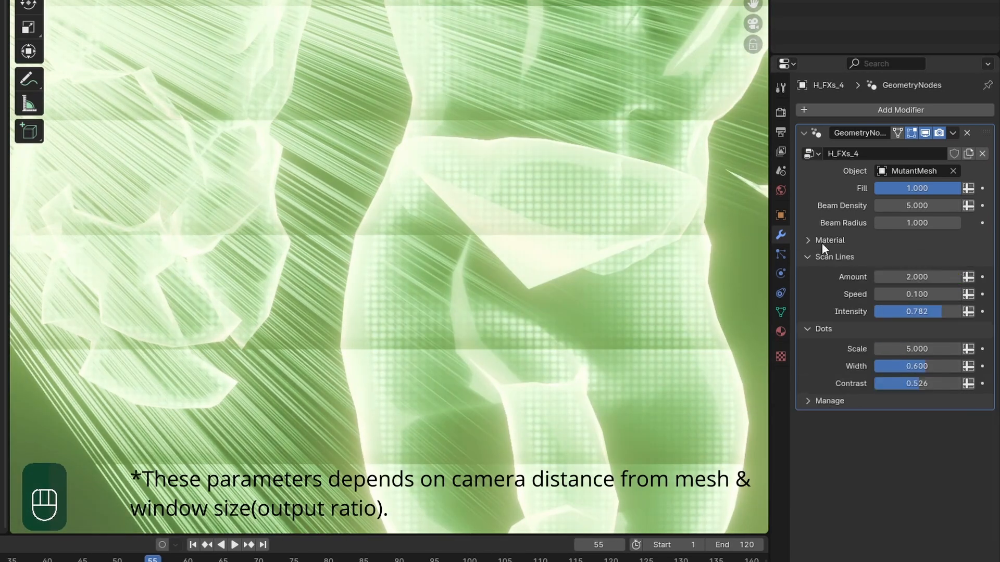
left_click(833, 256)
left_click(916, 293)
type("10")
key("Return")
mouse_move(917, 310)
left_mouse_down()
mouse_move(880, 311)
mouse_move(924, 311)
left_mouse_up()
left_click(923, 311)
type("0.6")
key("Return")
middle_click_drag(488, 337, 438, 276, "ctrl")
mouse_move(930, 331)
left_mouse_down()
mouse_move(904, 332)
mouse_move(914, 331)
left_mouse_up()
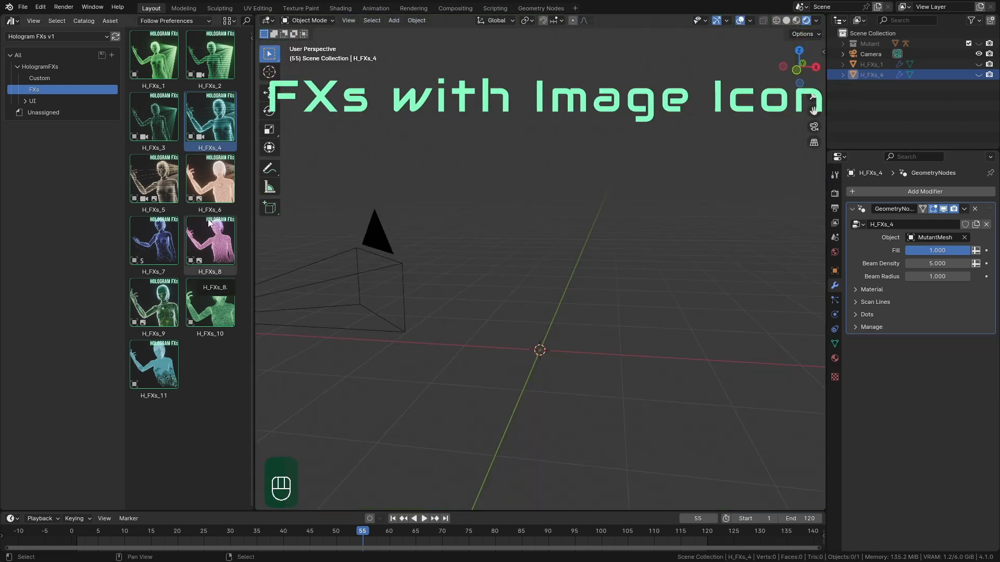
Add the H_FXs_9 hologram asset to the scene and set MutantMesh as its target object
left_click(163, 316)
left_click_drag(163, 316, 507, 178)
left_click_drag(507, 220, 598, 322)
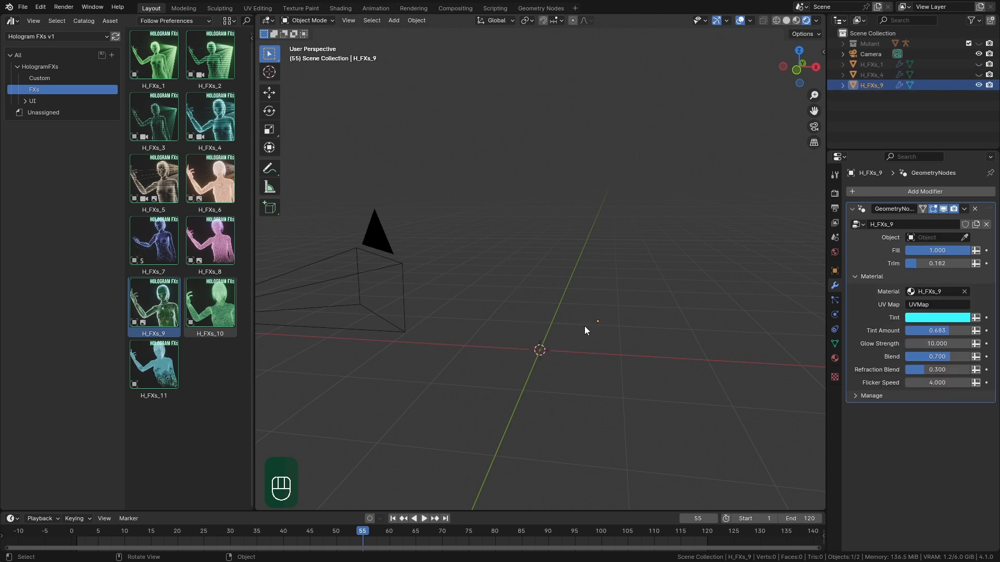
left_click(940, 238)
left_click(921, 307)
Switch the viewport to Solid shading and set the Trim of H_FXs_9 to 0.174
mouse_move(478, 352)
middle_mouse_down()
mouse_move(580, 351)
mouse_move(563, 332)
mouse_move(533, 335)
mouse_move(557, 344)
middle_mouse_up()
key("z")
left_click(621, 332)
left_click_drag(948, 251, 916, 264)
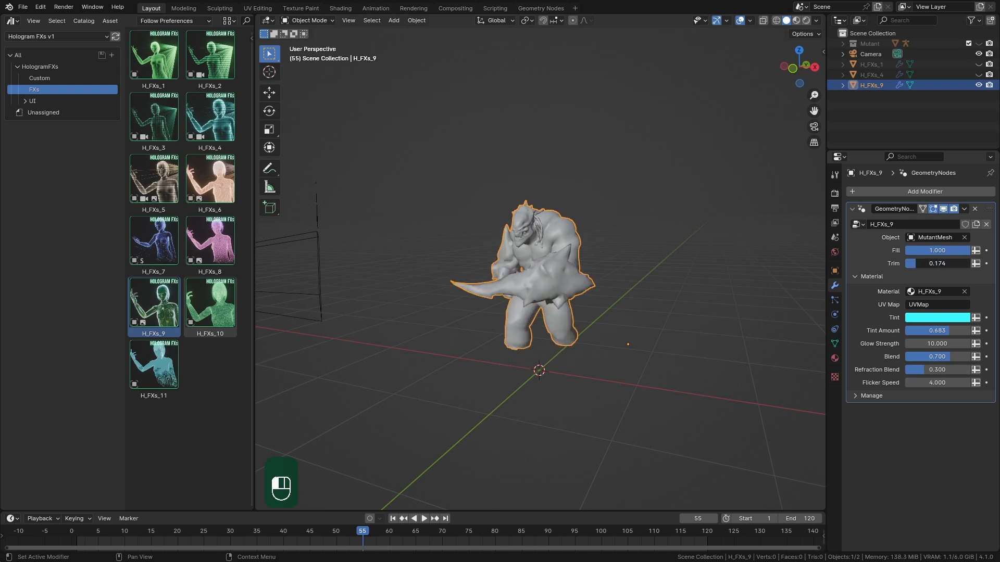
Return the viewport to Rendered shading and view the H_FXs_9 hologram from other angles
mouse_move(662, 264)
middle_mouse_down()
mouse_move(632, 299)
mouse_move(662, 299)
middle_mouse_up()
key("z")
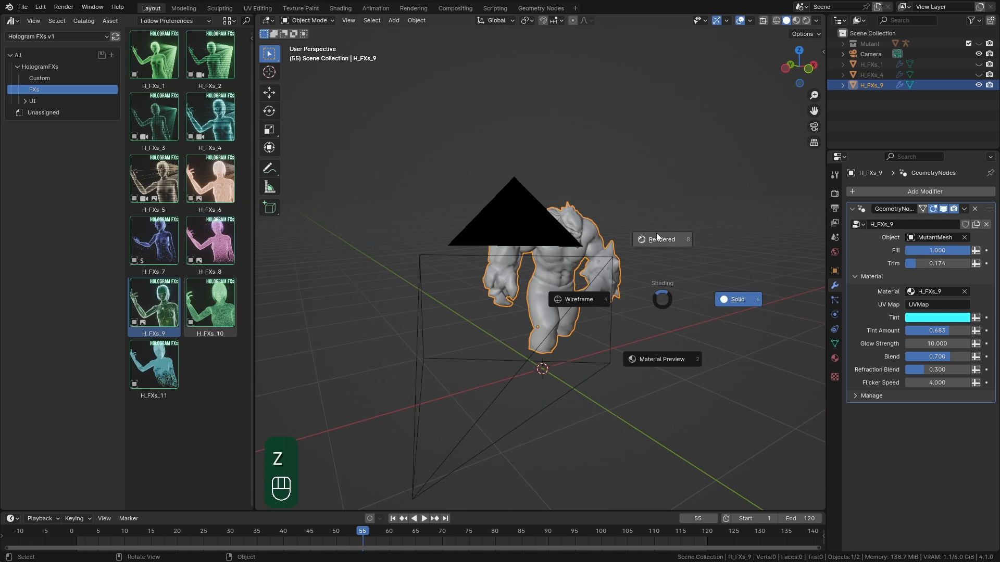
left_click(639, 230)
middle_click_drag(641, 234, 649, 272)
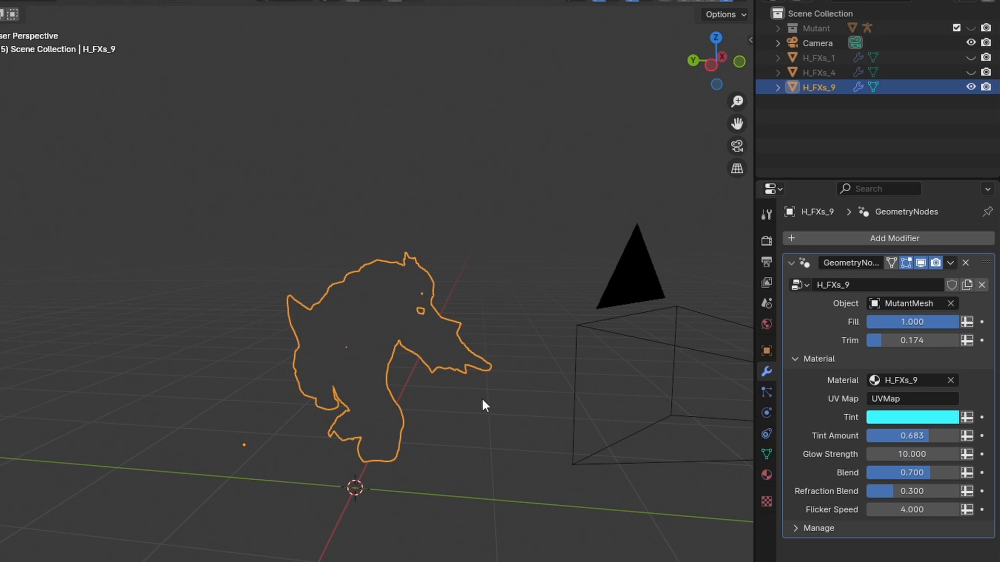
Select MutantMesh inside the Mutant collection and copy the name of its UV map, UVSet0
left_click(778, 28)
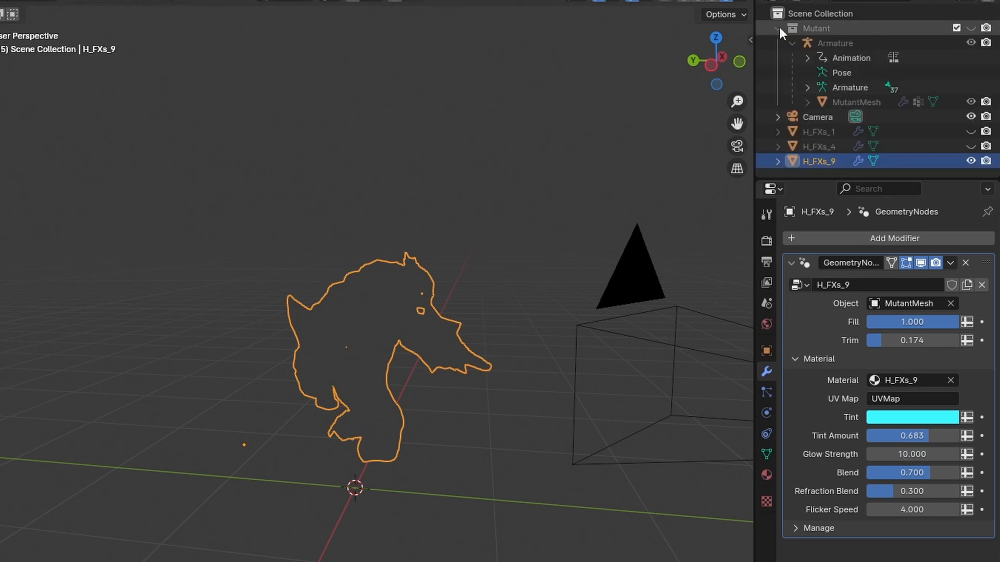
left_click(838, 100)
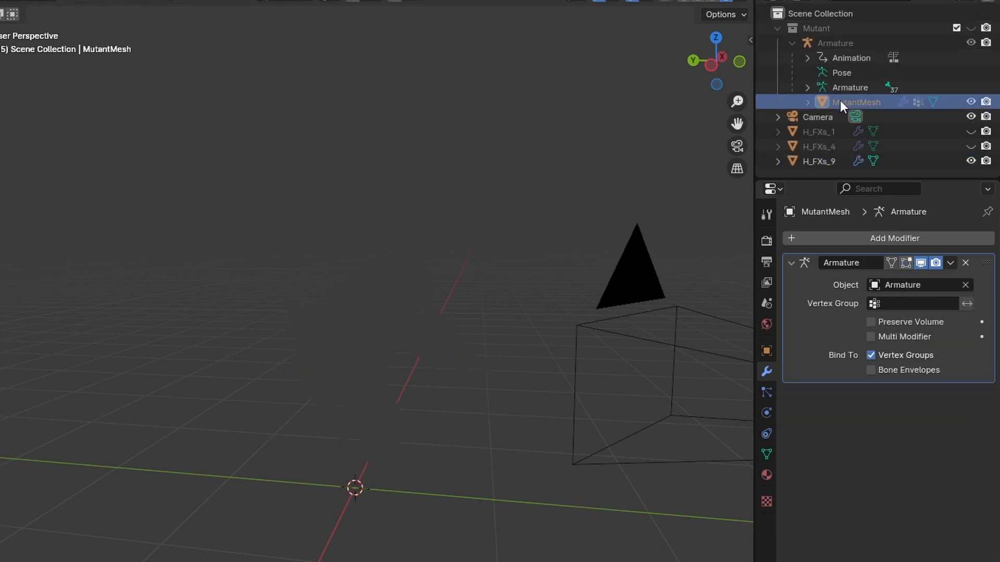
left_click(767, 454)
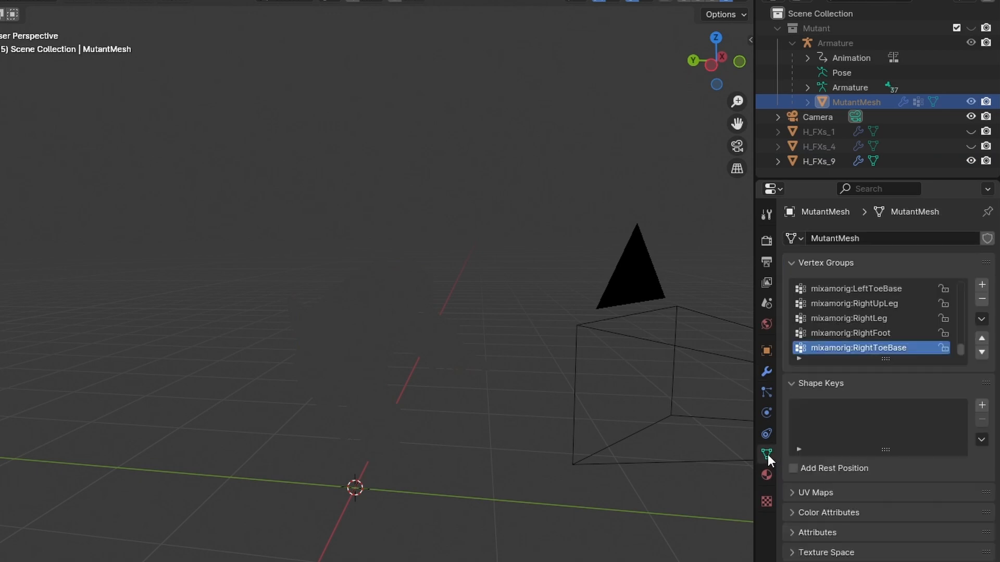
left_click(823, 374)
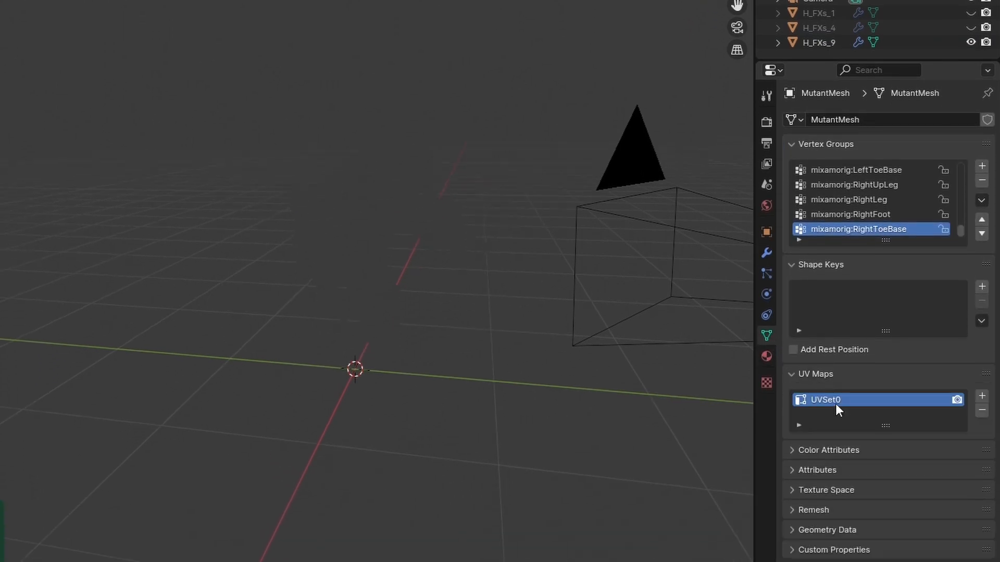
left_click(823, 399, "ctrl")
left_click(810, 399)
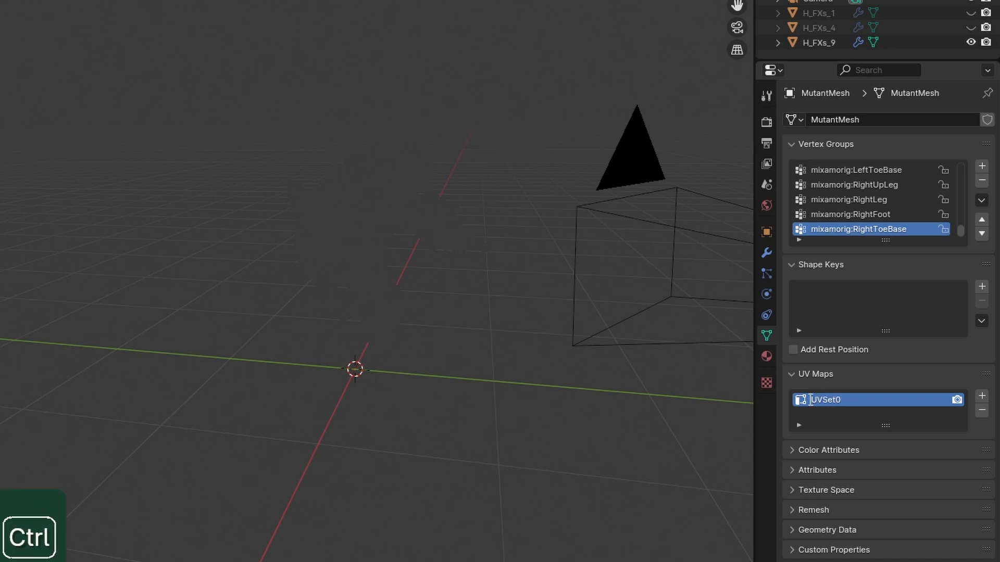
Select H_FXs_9 and set the UV Map in its geometry nodes modifier to UVSet0
left_click(828, 43)
left_click(766, 365)
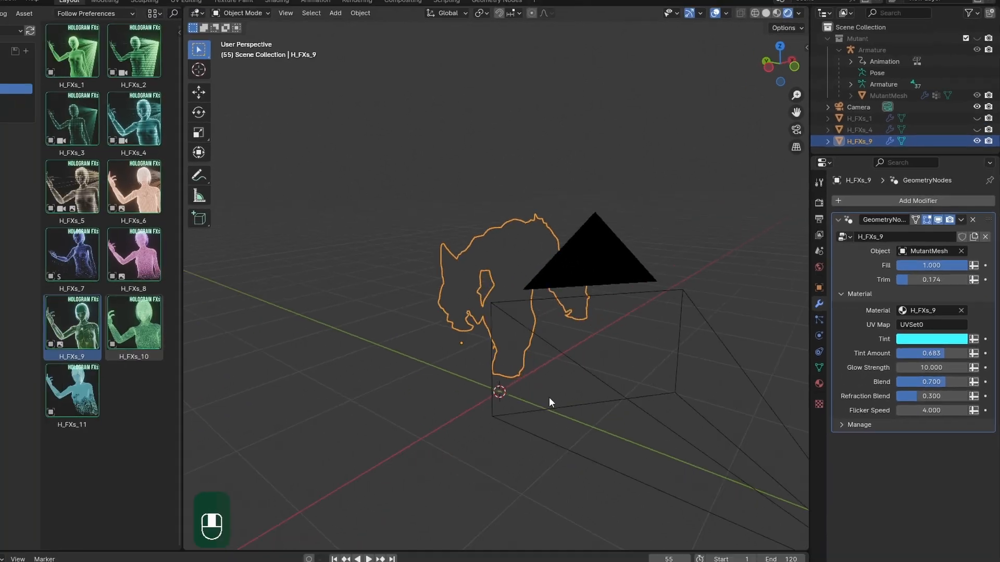
middle_click_drag(365, 527, 408, 489)
middle_click_drag(580, 371, 580, 370)
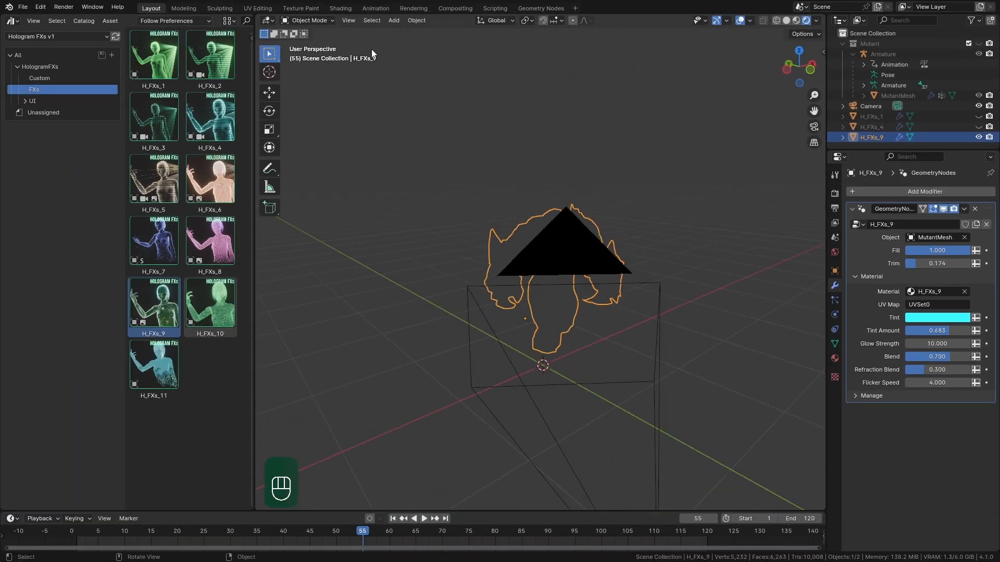
Switch to the Shading workspace and select the Image Texture frame with its nodes in the H_FXs_9 material
left_click(341, 8)
mouse_move(397, 349)
middle_mouse_down()
mouse_move(270, 323)
mouse_move(552, 286)
mouse_move(415, 289)
mouse_move(367, 345)
middle_mouse_up()
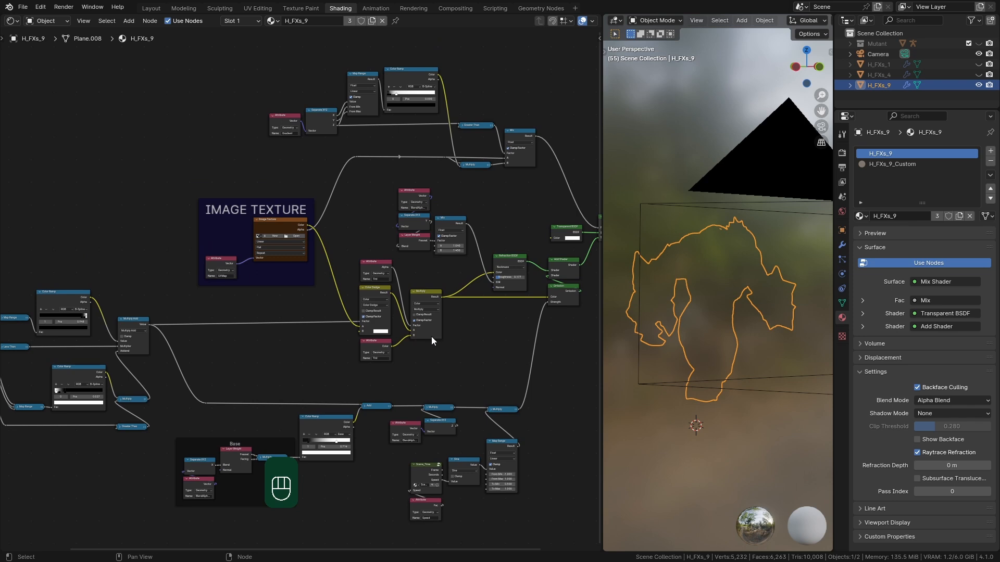
middle_click_drag(252, 295, 289, 318)
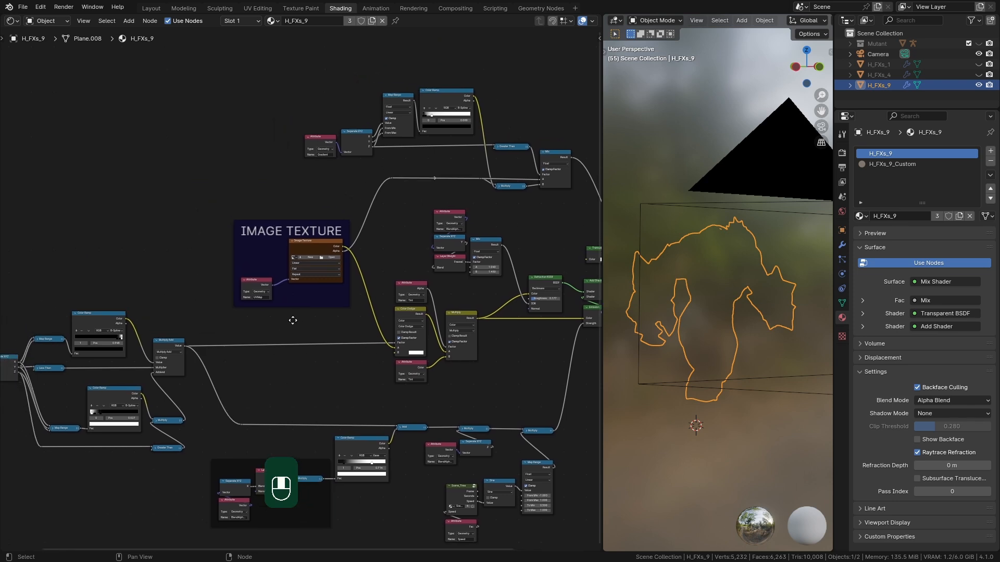
left_click_drag(217, 214, 371, 317)
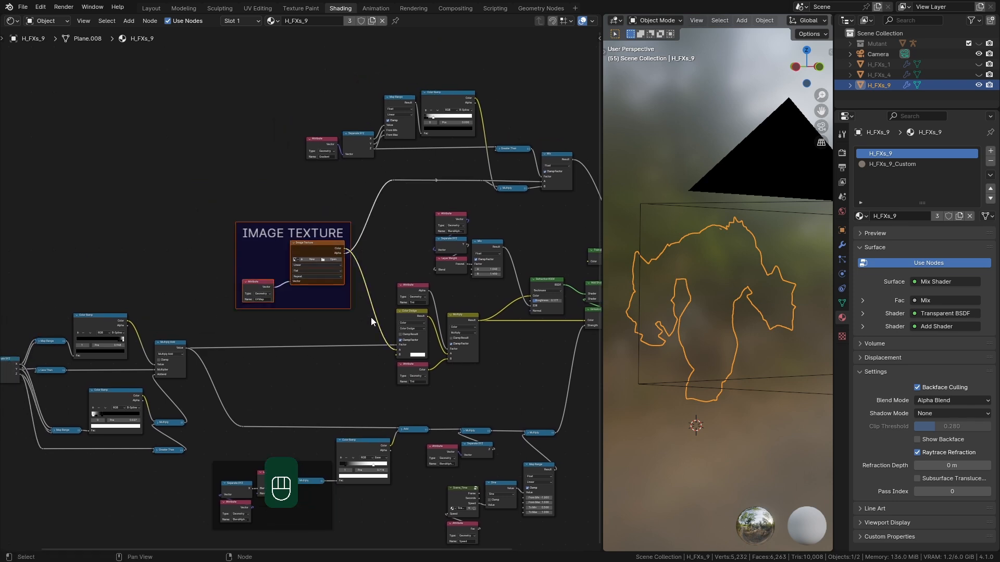
Assign the existing file1 image to the Image Texture node of the H_FXs_9 material
middle_click_drag(339, 314, 325, 318, "ctrl")
middle_click_drag(334, 263, 341, 289, "ctrl")
left_click(341, 345)
left_click(323, 211)
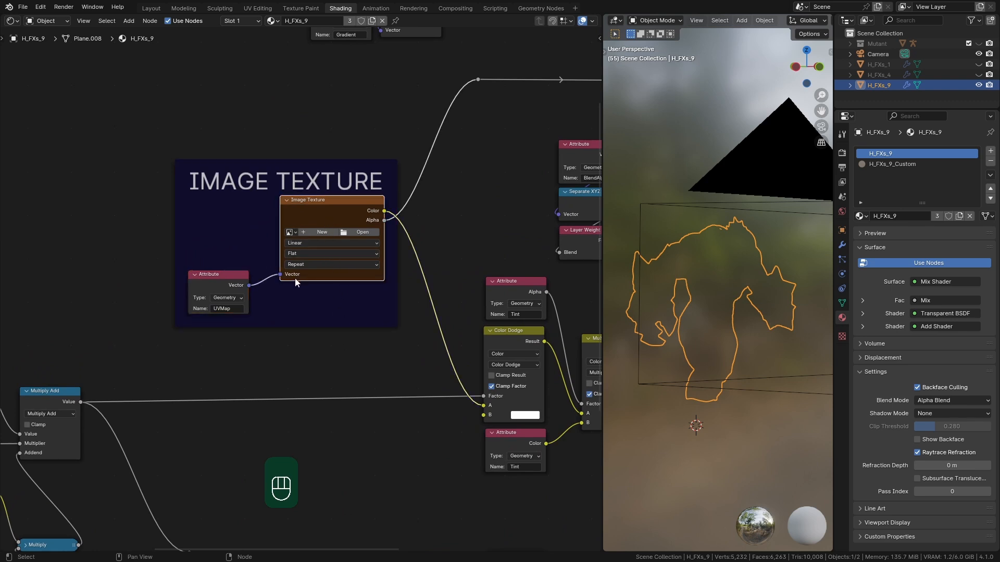
scroll(295, 283, "up", 1)
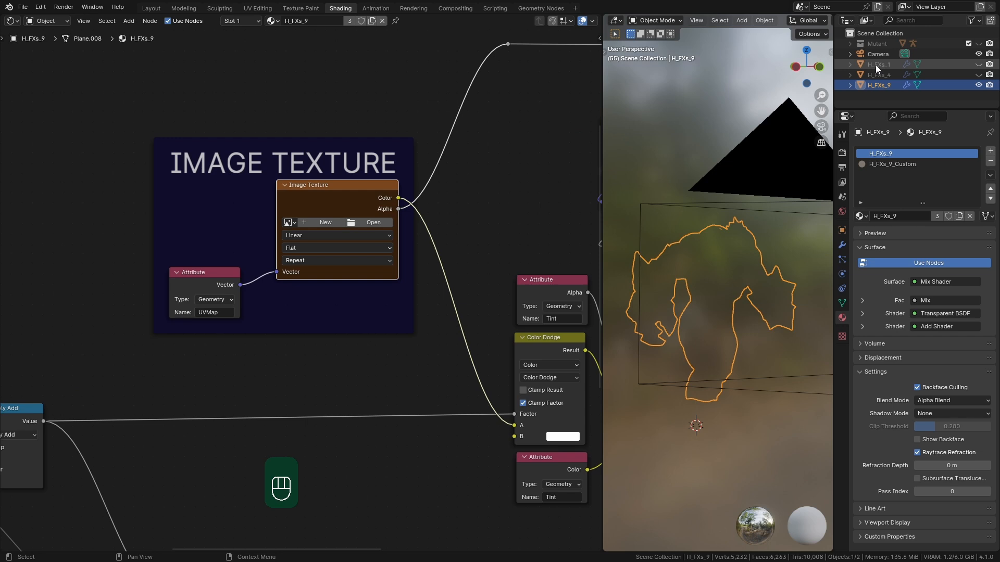
left_click(290, 223)
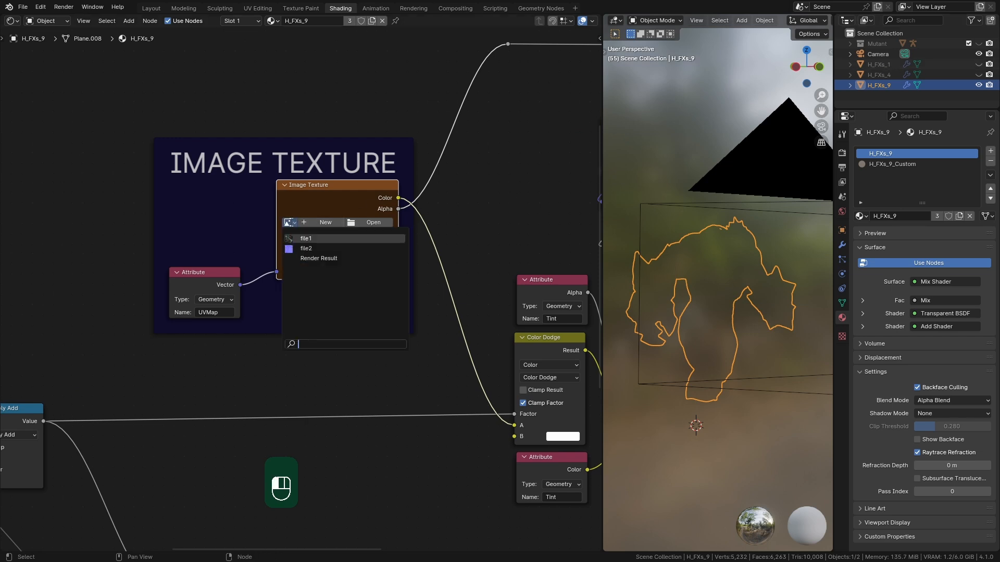
left_click(310, 239)
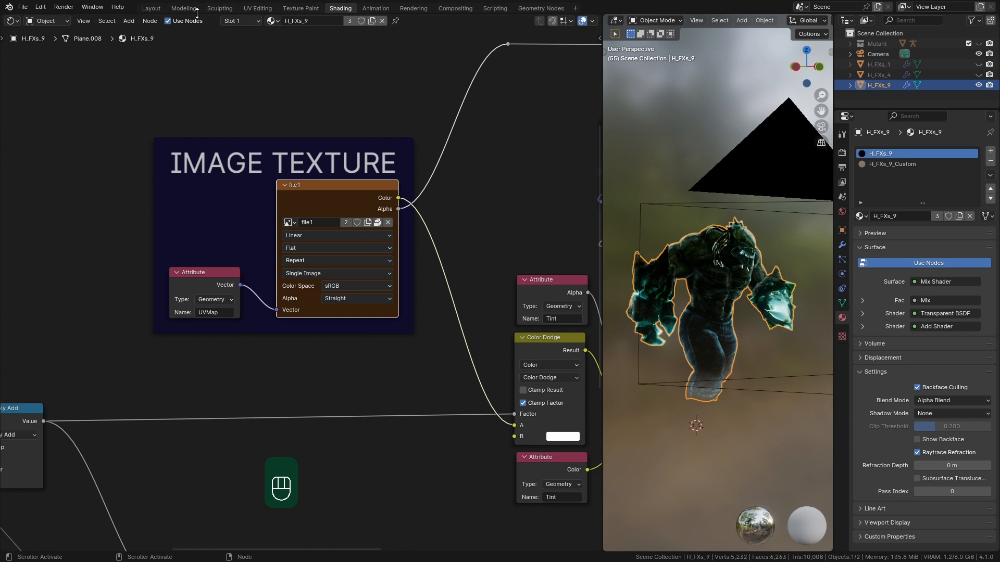
Return to the Layout workspace and show the outdoor HDRI environment as the viewport background behind the H_FXs_9 hologram
left_click(158, 9)
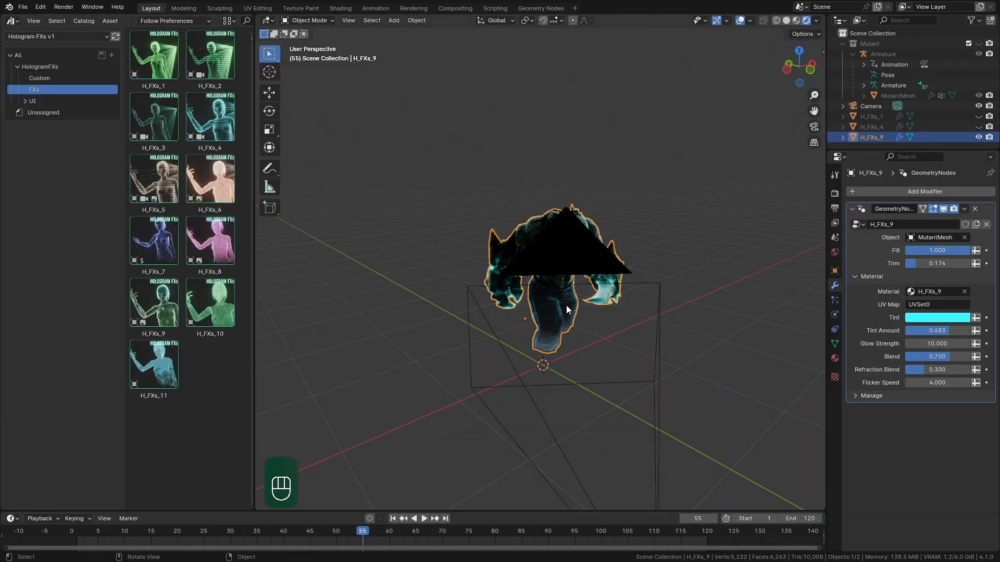
middle_click_drag(532, 372, 641, 360)
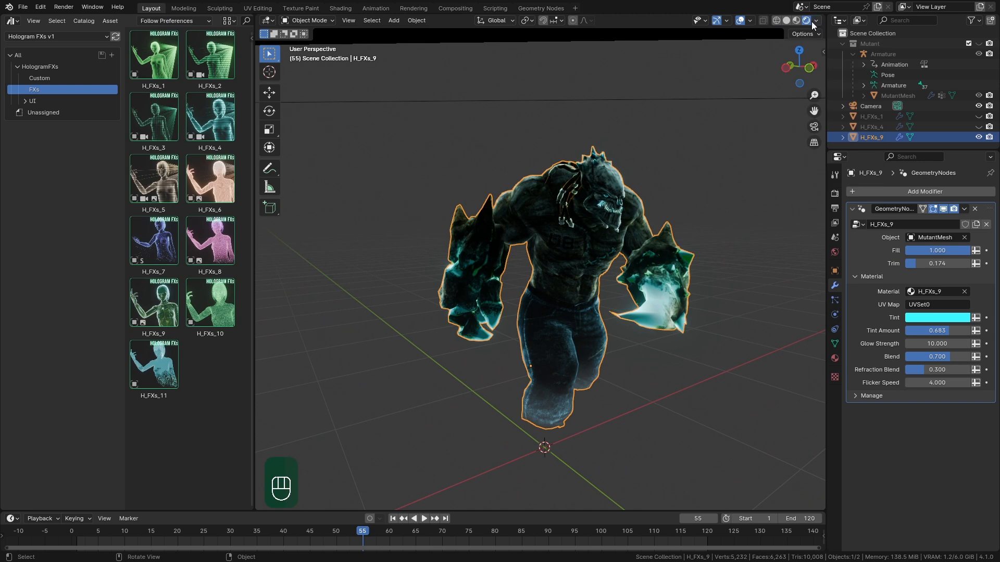
left_click(816, 20)
left_click_drag(781, 156, 859, 156)
middle_click_drag(692, 325, 526, 328)
middle_click_drag(480, 200, 508, 256)
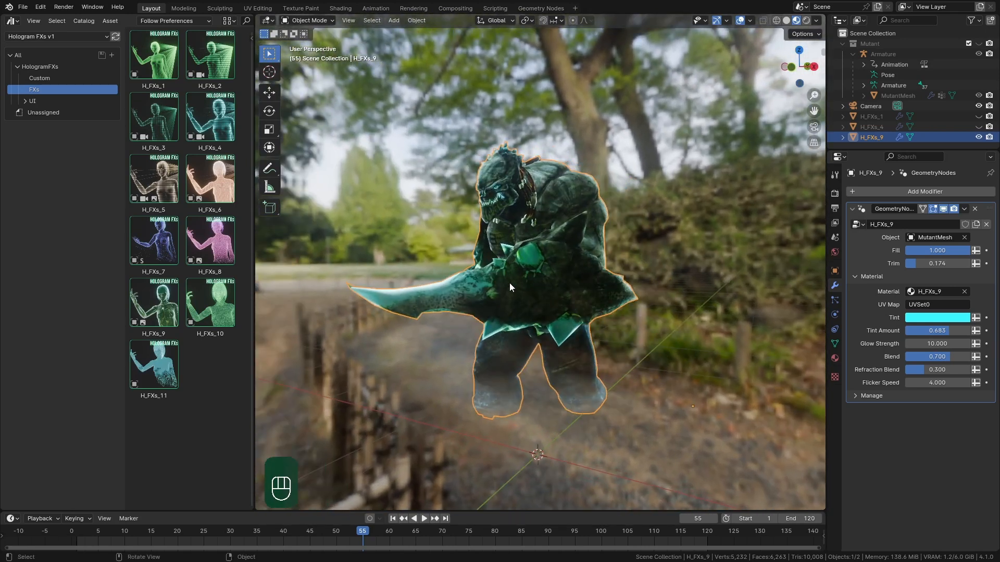
Review the H_FXs_9 material settings and toggle Refraction in EEVEE's Screen Space Reflections render settings
left_click(834, 359)
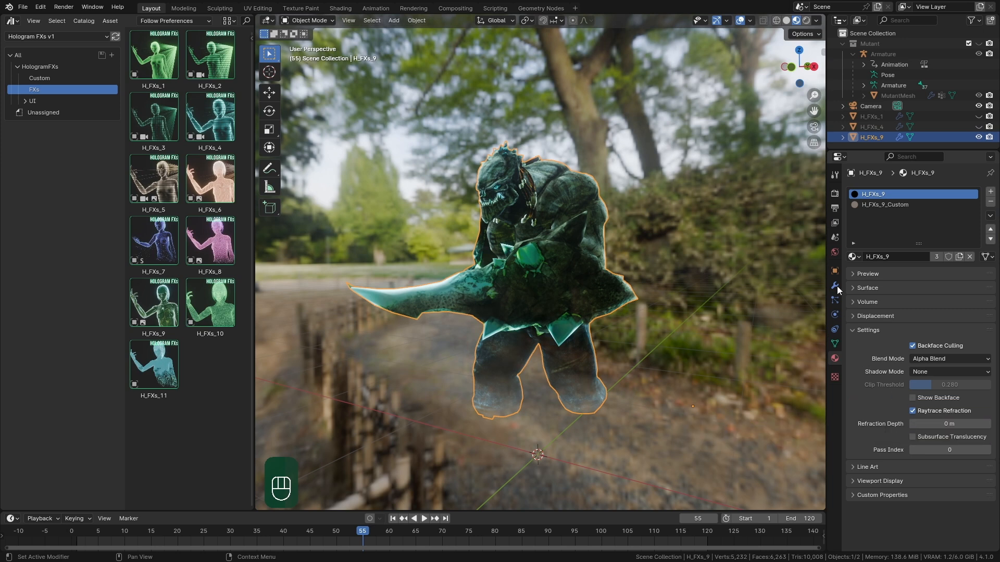
left_click(834, 195)
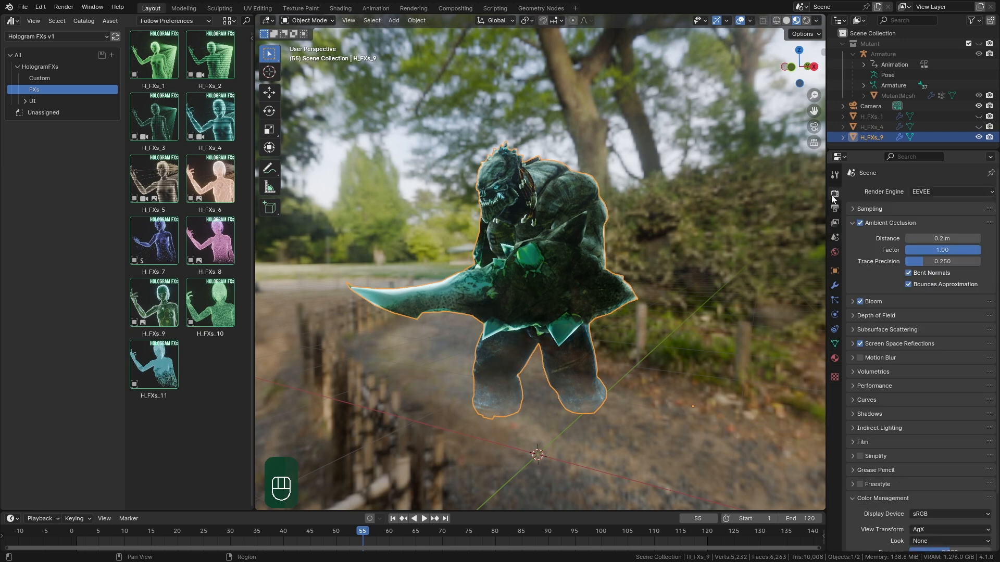
left_click(900, 345)
left_click(908, 360)
middle_click_drag(555, 321, 536, 322)
middle_click_drag(522, 257, 625, 263)
In the H_FXs_9 modifier, set Tint Amount to 0.620, Tint to green, Glow Strength to 25 and Refraction Blend to 0.229
left_click(835, 285)
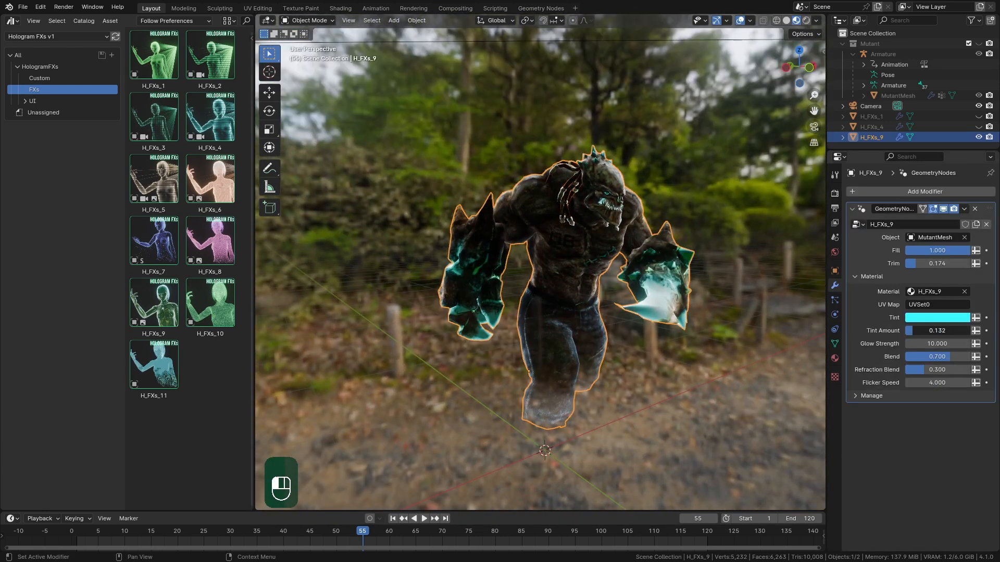
left_click_drag(931, 330, 953, 331)
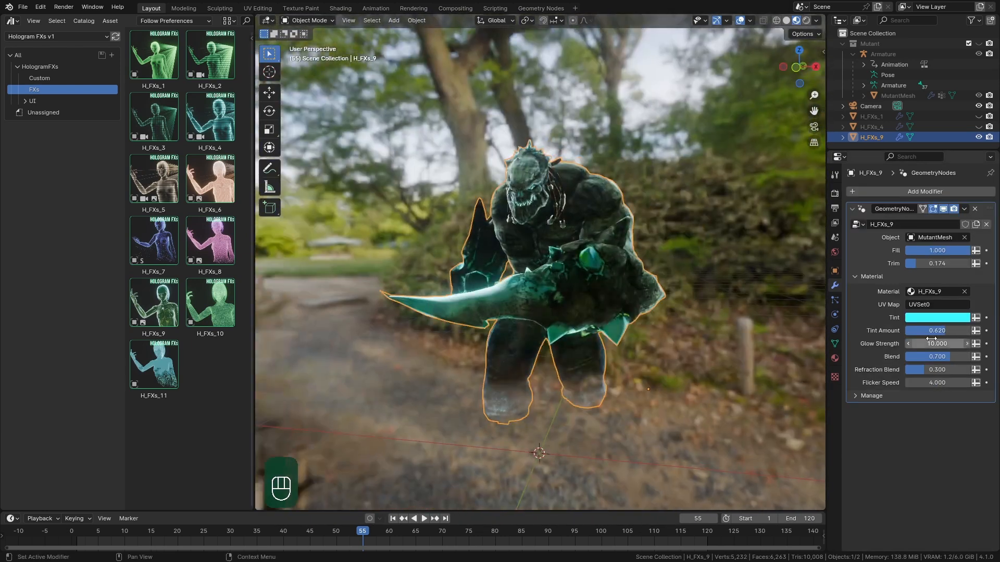
left_click(937, 317)
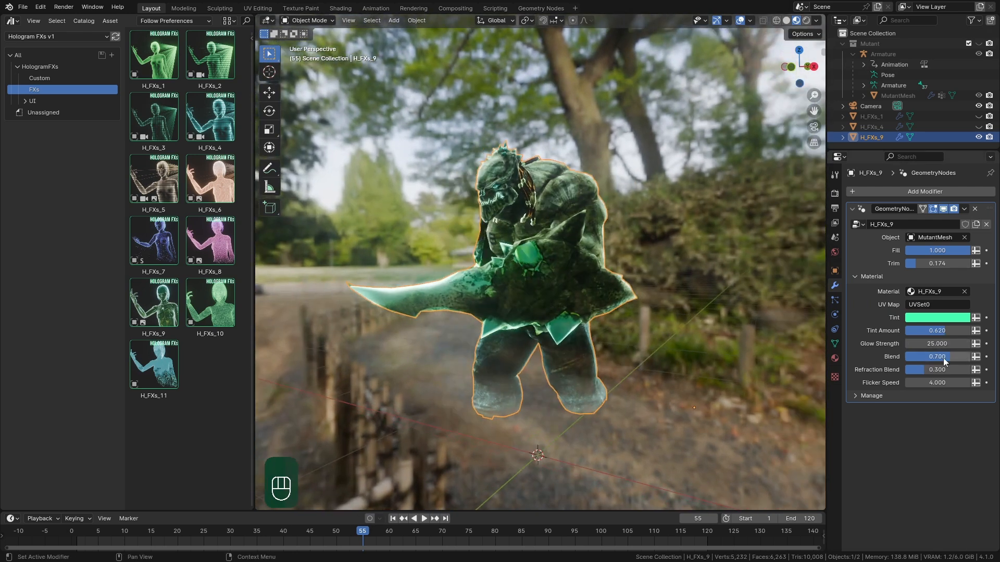
left_click_drag(936, 344, 927, 369)
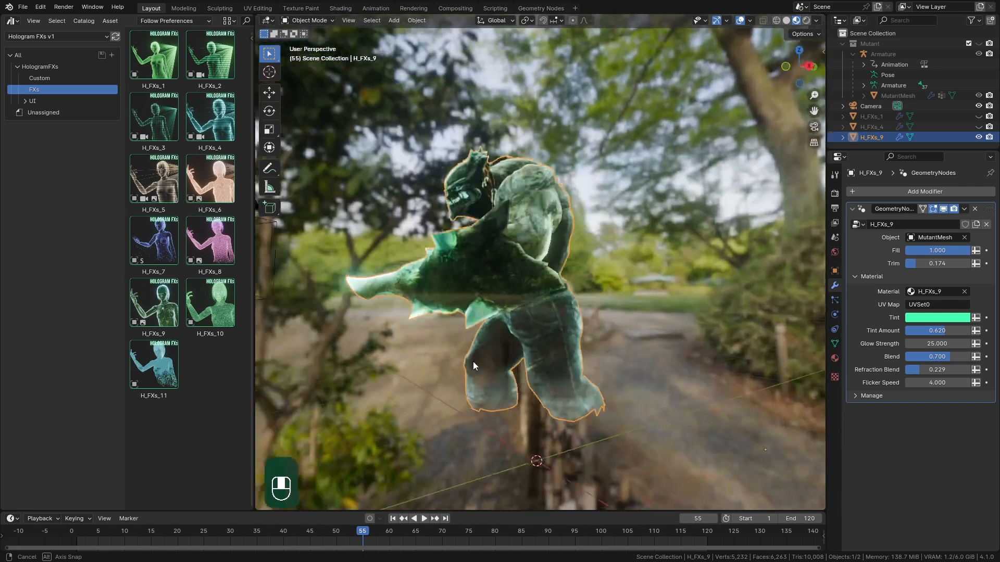
Hide H_FXs_9, add the H_FXs_7 asset to the scene and set its modifier's Object to MutantMesh
left_click(979, 138)
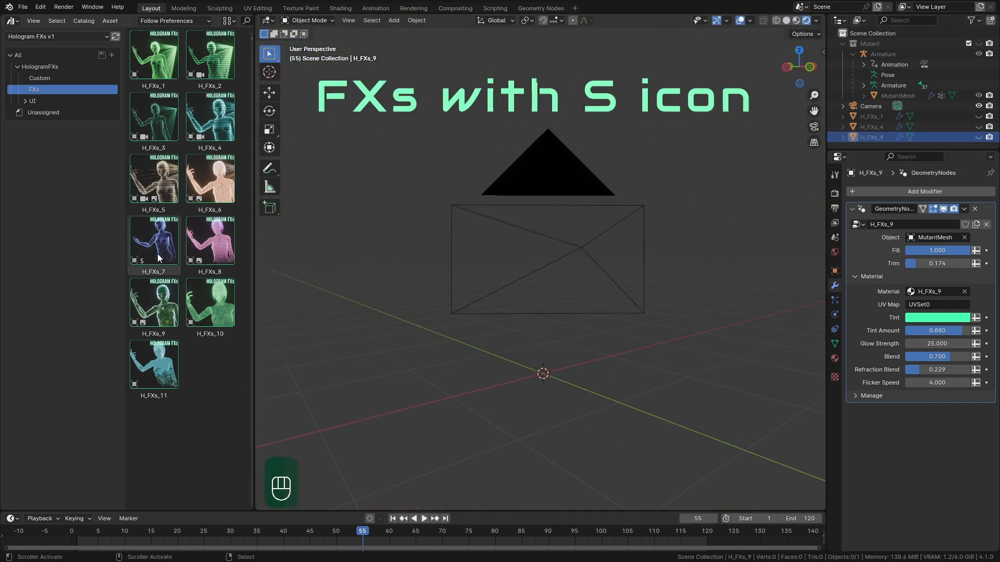
left_click_drag(162, 241, 575, 362)
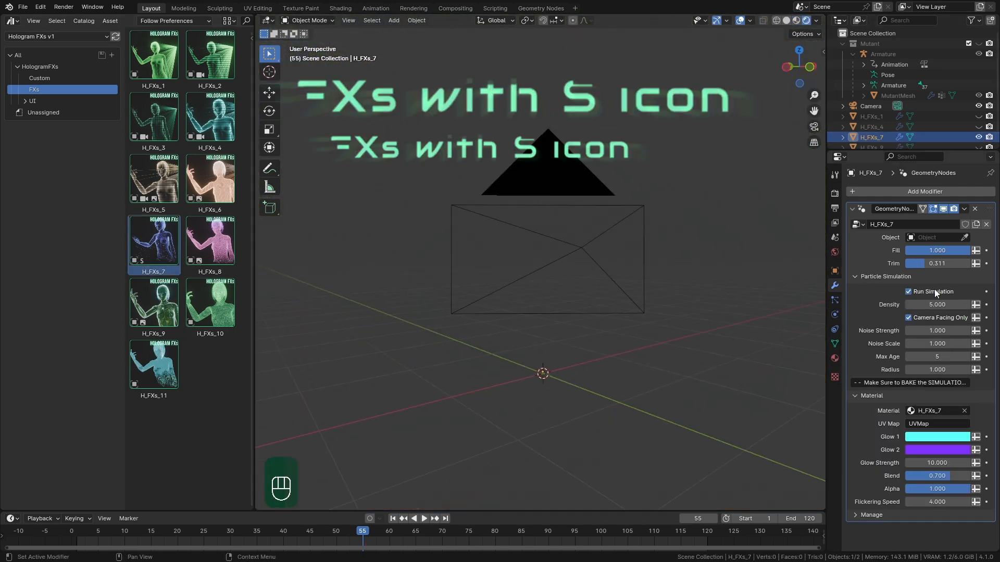
left_click(925, 238)
left_click(900, 316)
middle_click_drag(677, 312, 572, 312)
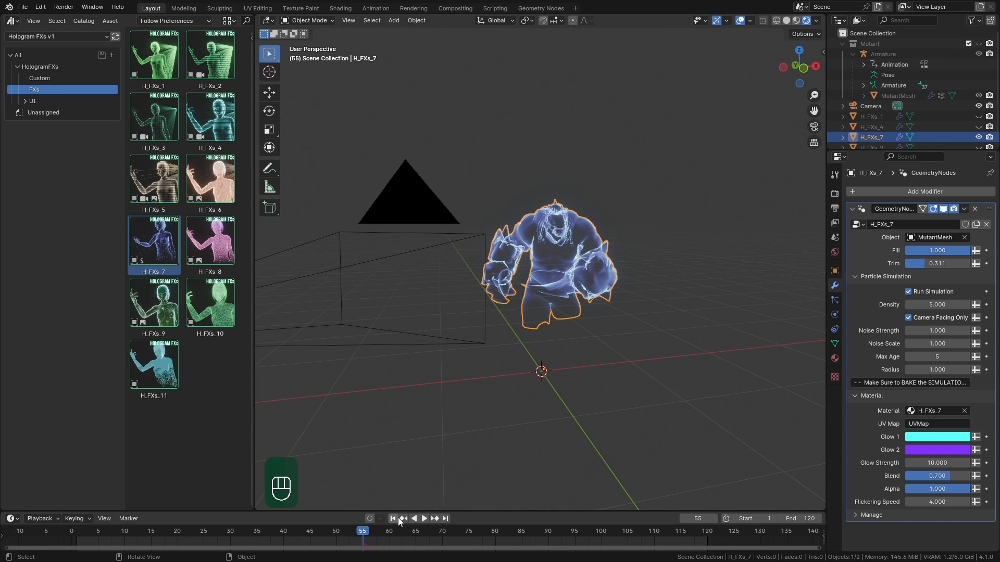
Play the H_FXs_7 particle simulation from the first frame and open its Simulation Nodes physics settings
left_click(393, 519)
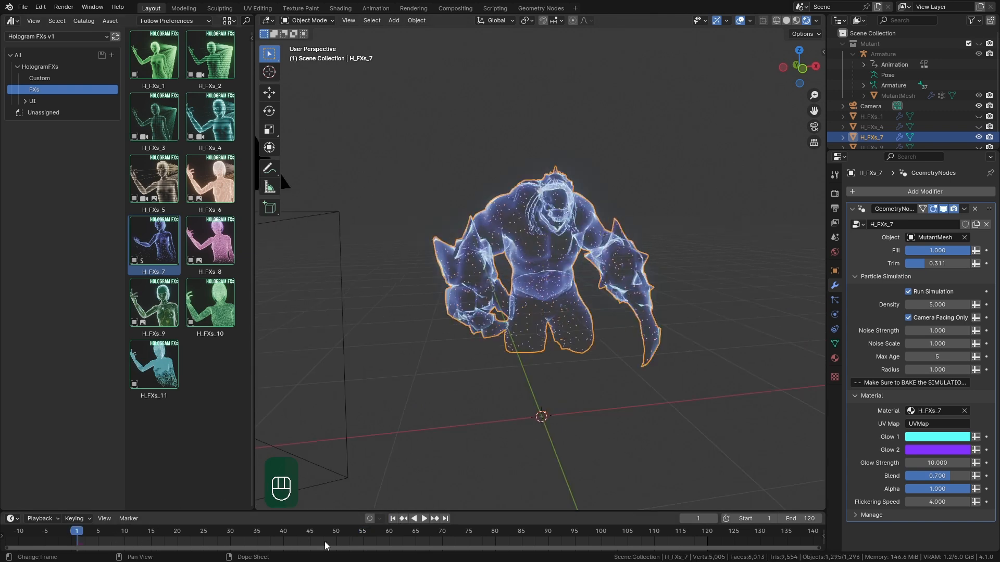
key("space")
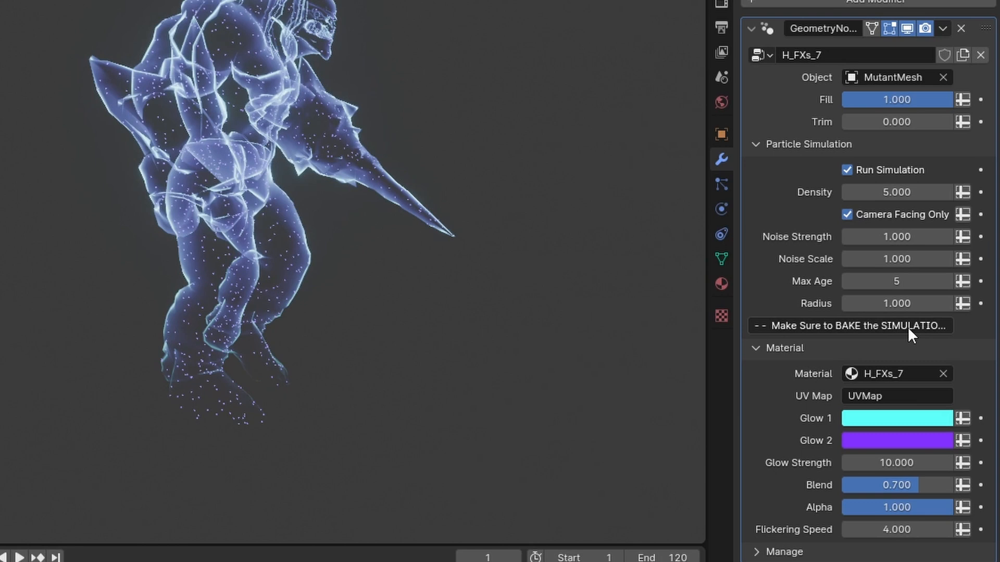
left_click(723, 211)
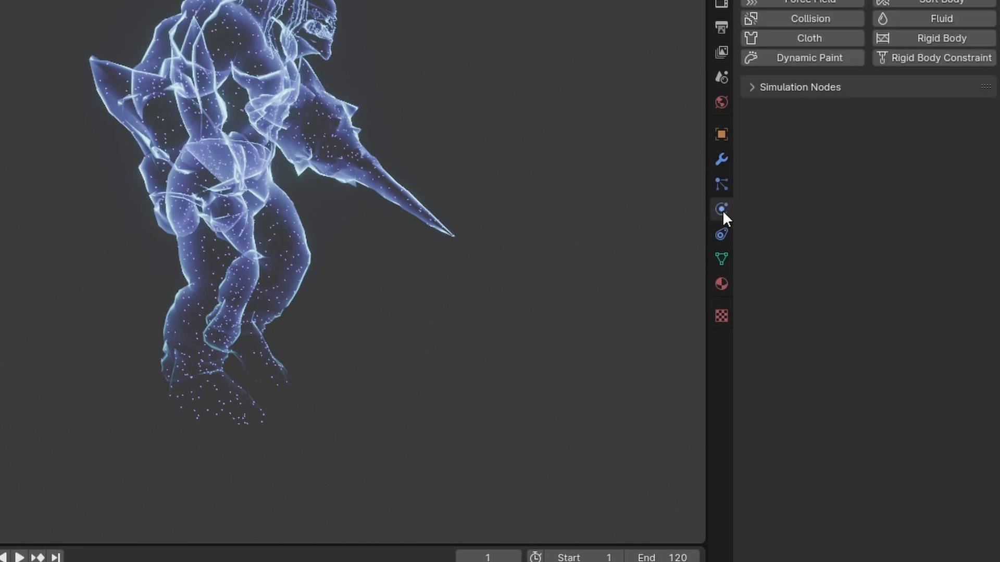
left_click(755, 87)
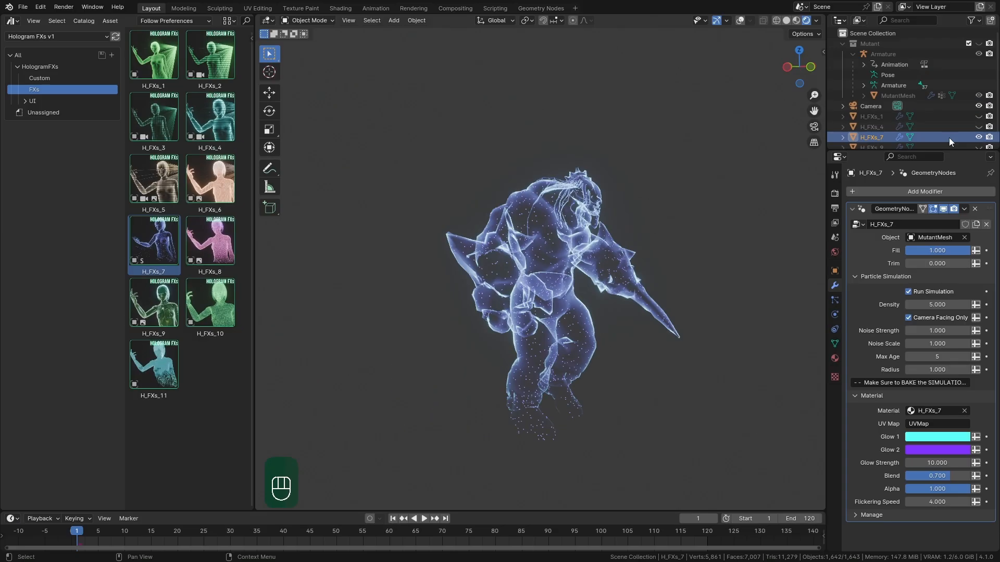
Make H_FXs_1 visible in the scene and keep H_FXs_4, H_FXs_7 and H_FXs_9 hidden
scroll(981, 137, "down", 1)
left_click(978, 137)
left_click(978, 117)
left_click(979, 107)
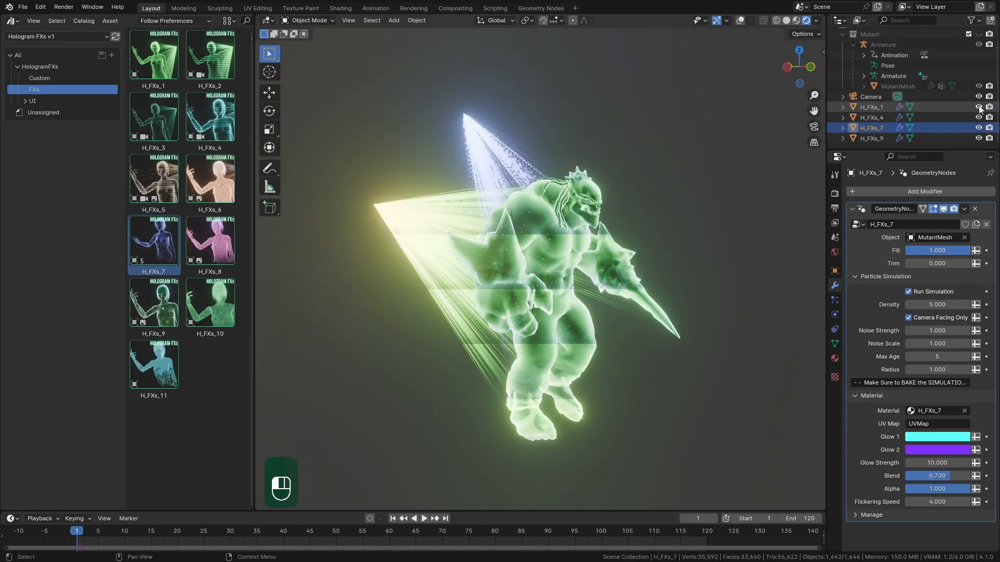
left_click_drag(978, 117, 978, 137)
Play the animation and view the H_FXs_1 hologram from other angles
middle_click_drag(700, 354, 600, 360)
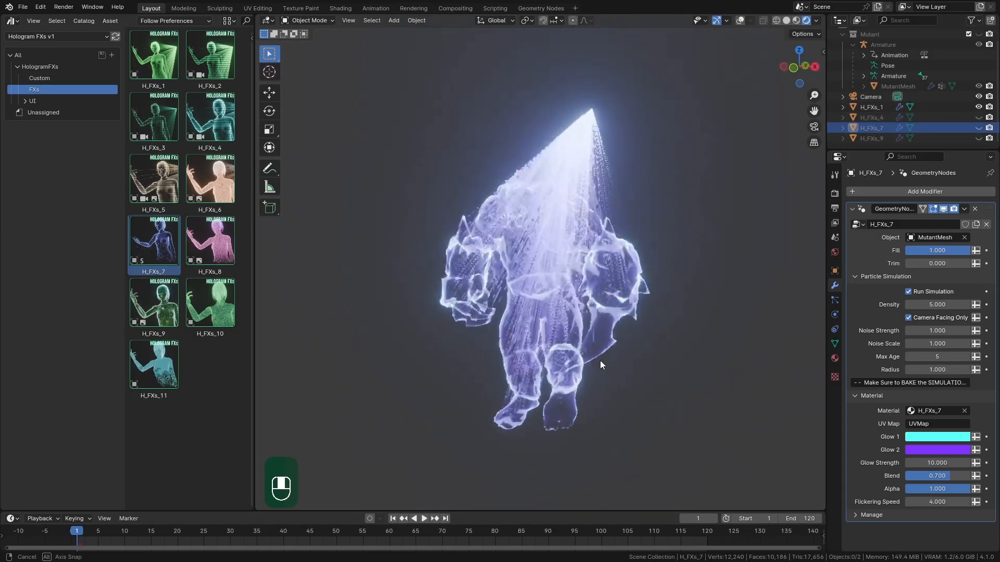
key("space")
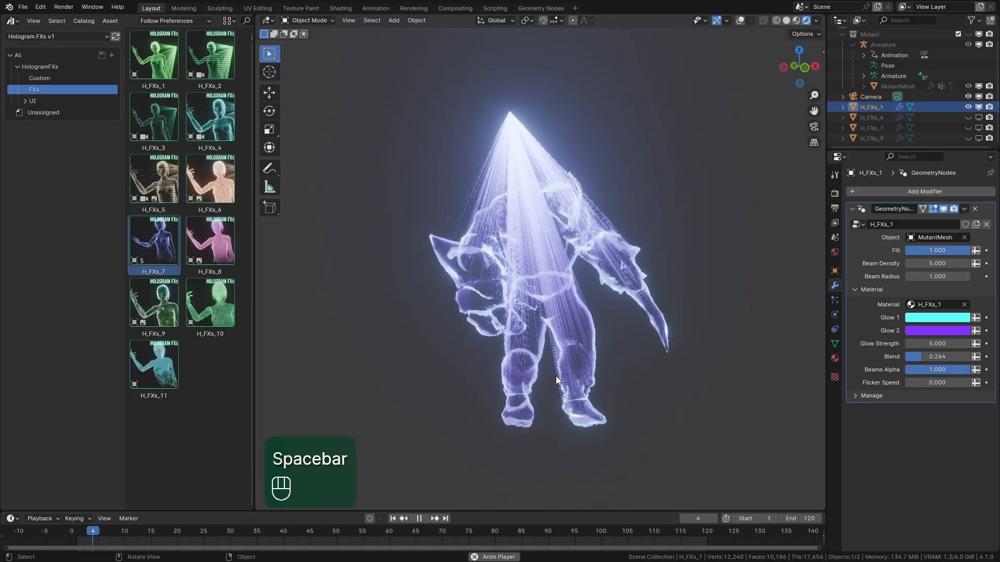
middle_click_drag(555, 376, 589, 367)
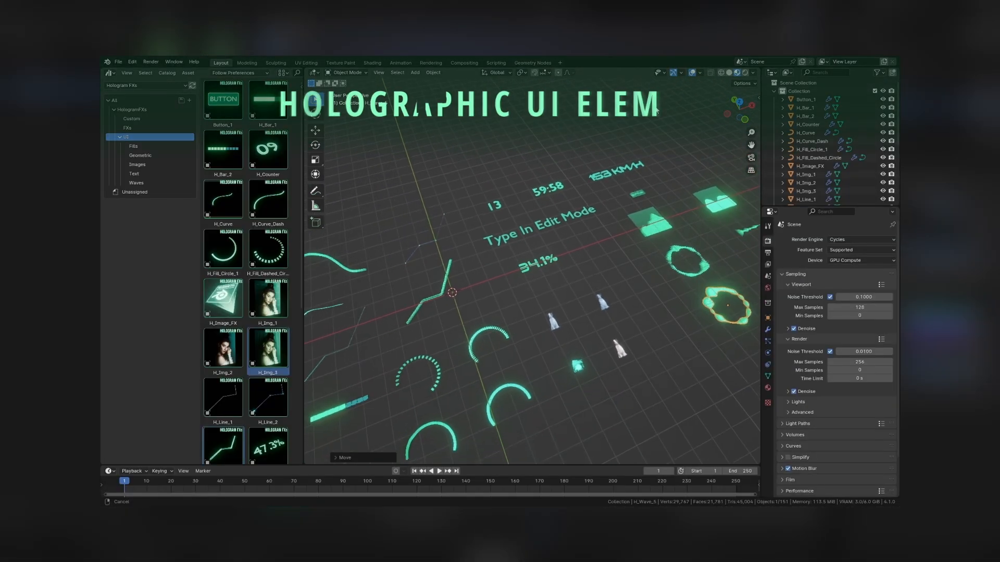